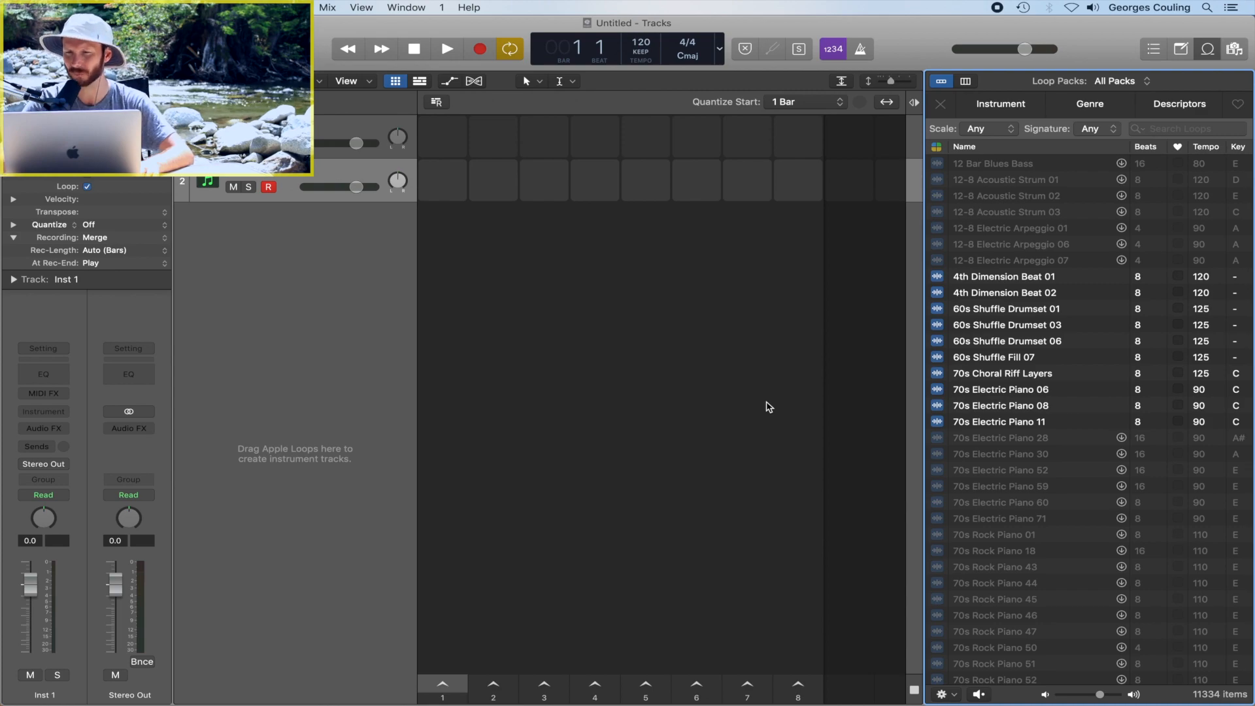
- Filter the Apple Loops library by instrument to All Drums
scroll(1058, 422, "down", 20)
scroll(1059, 426, "down", 20)
scroll(1059, 426, "down", 10)
scroll(1059, 425, "up", 20)
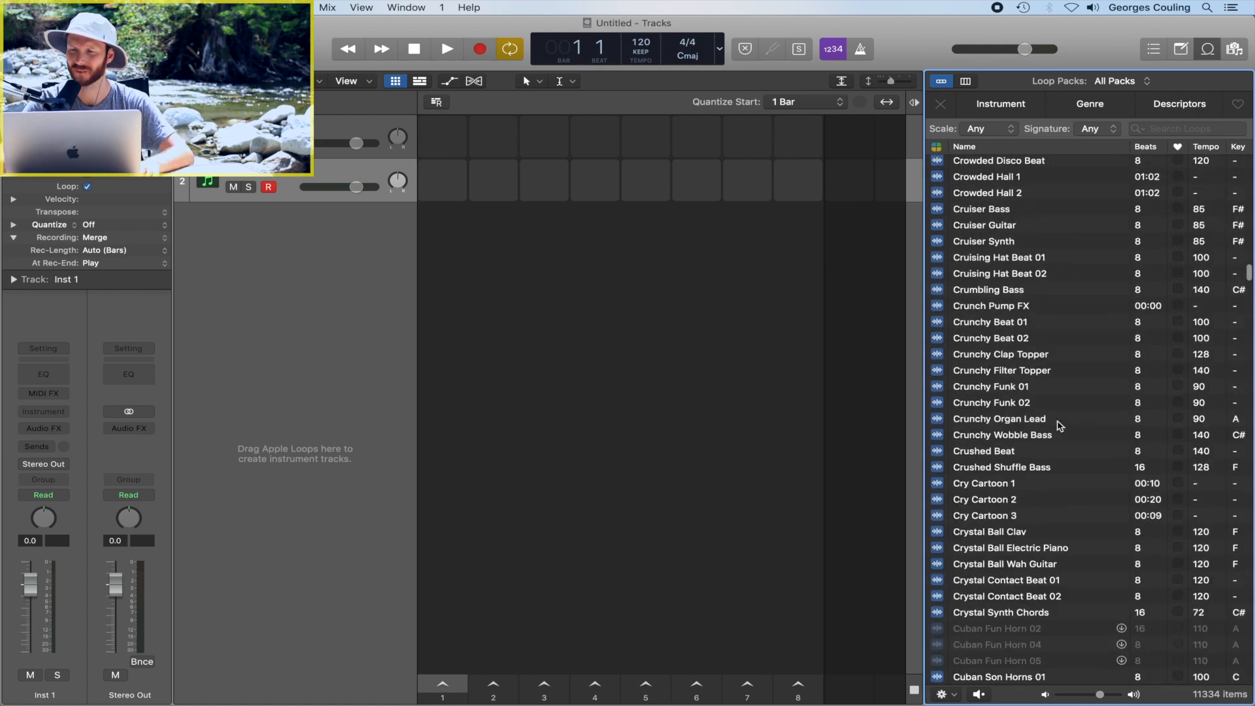
scroll(1059, 426, "up", 20)
scroll(1060, 426, "up", 20)
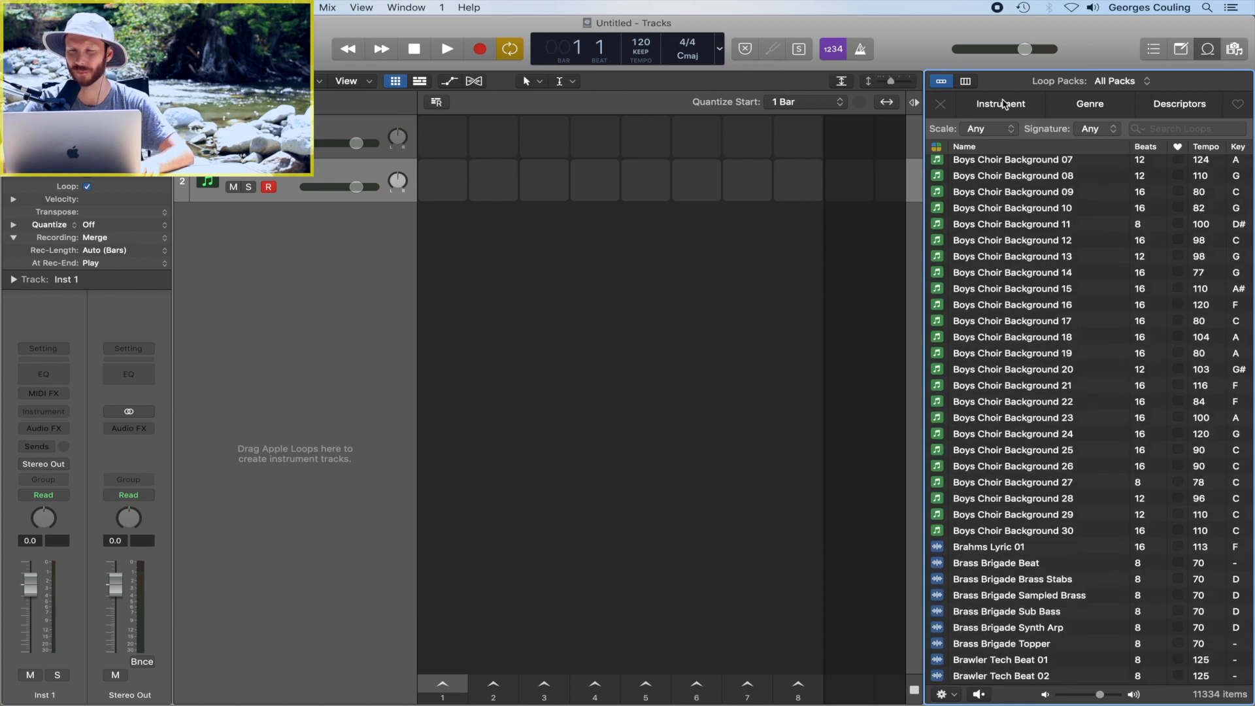
left_click(1004, 105)
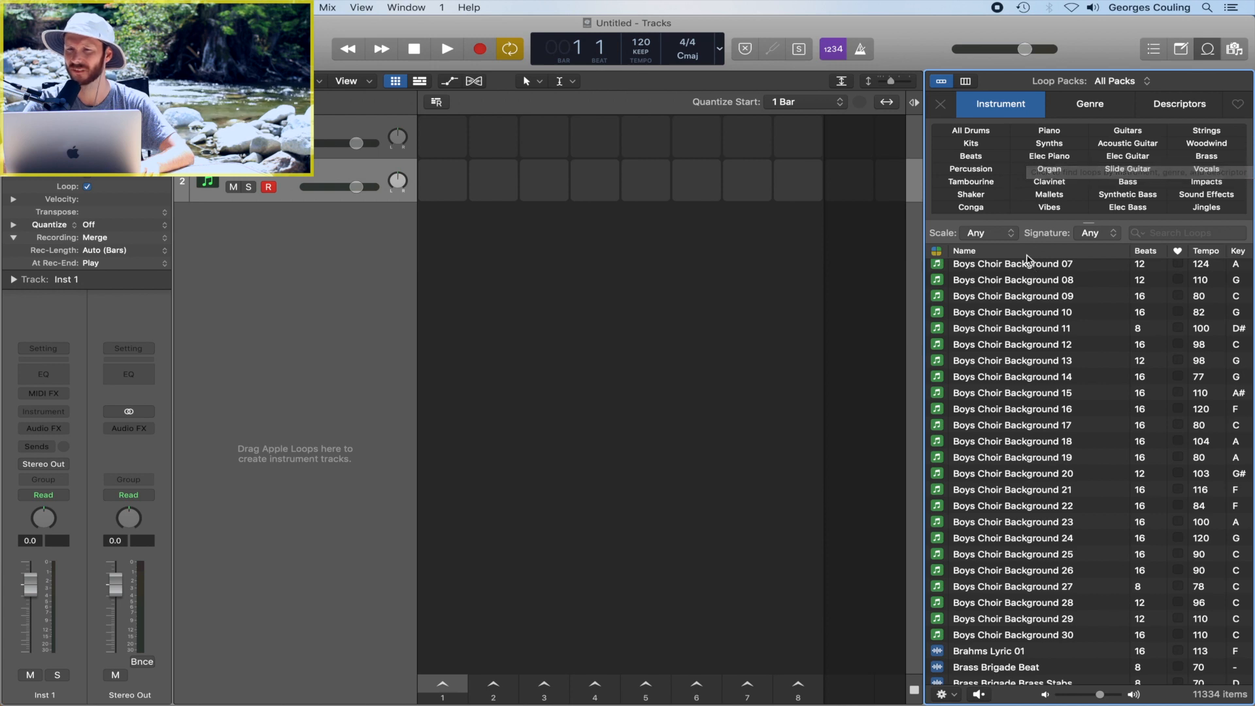
left_click(974, 131)
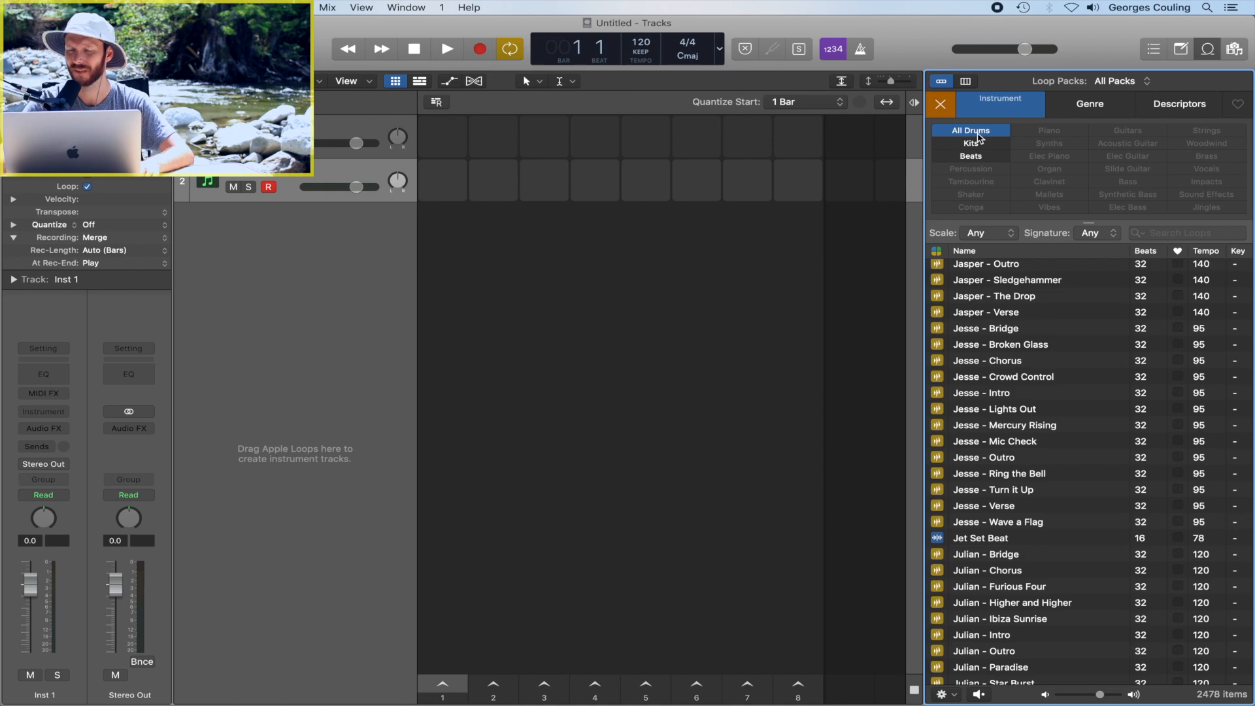
- Narrow the drum loops to the Funk genre
scroll(984, 533, "down", 20)
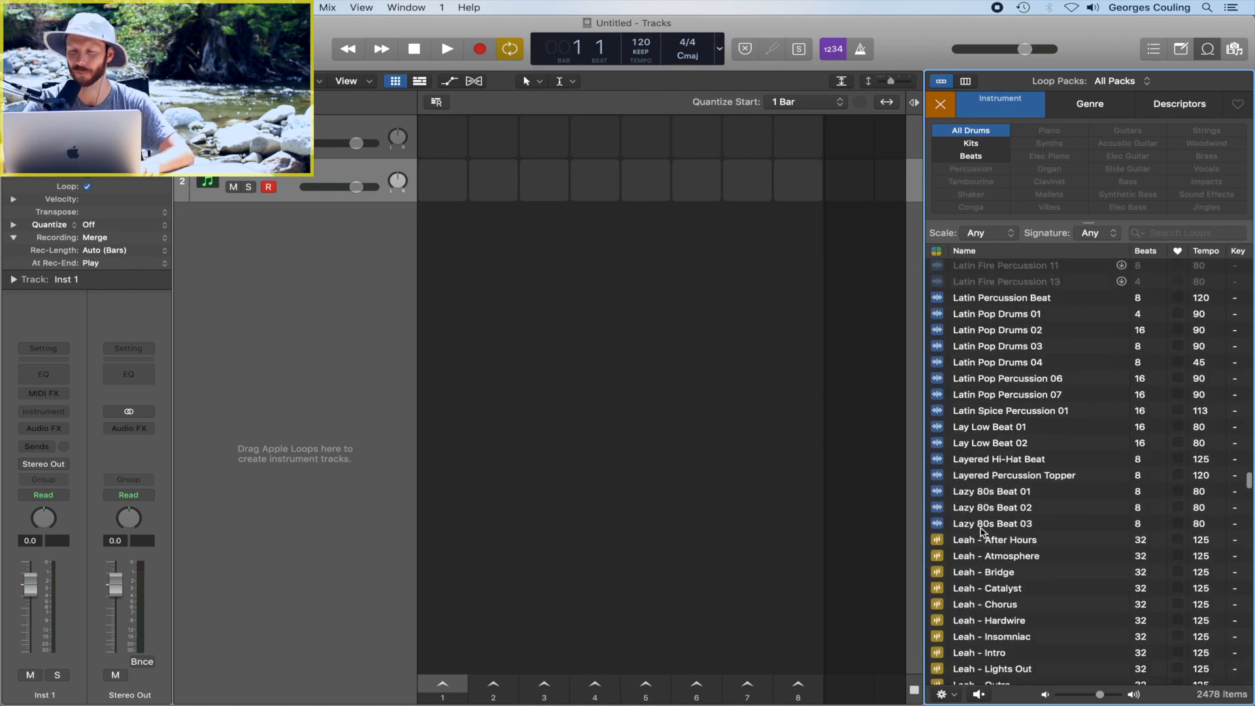
scroll(983, 533, "up", 20)
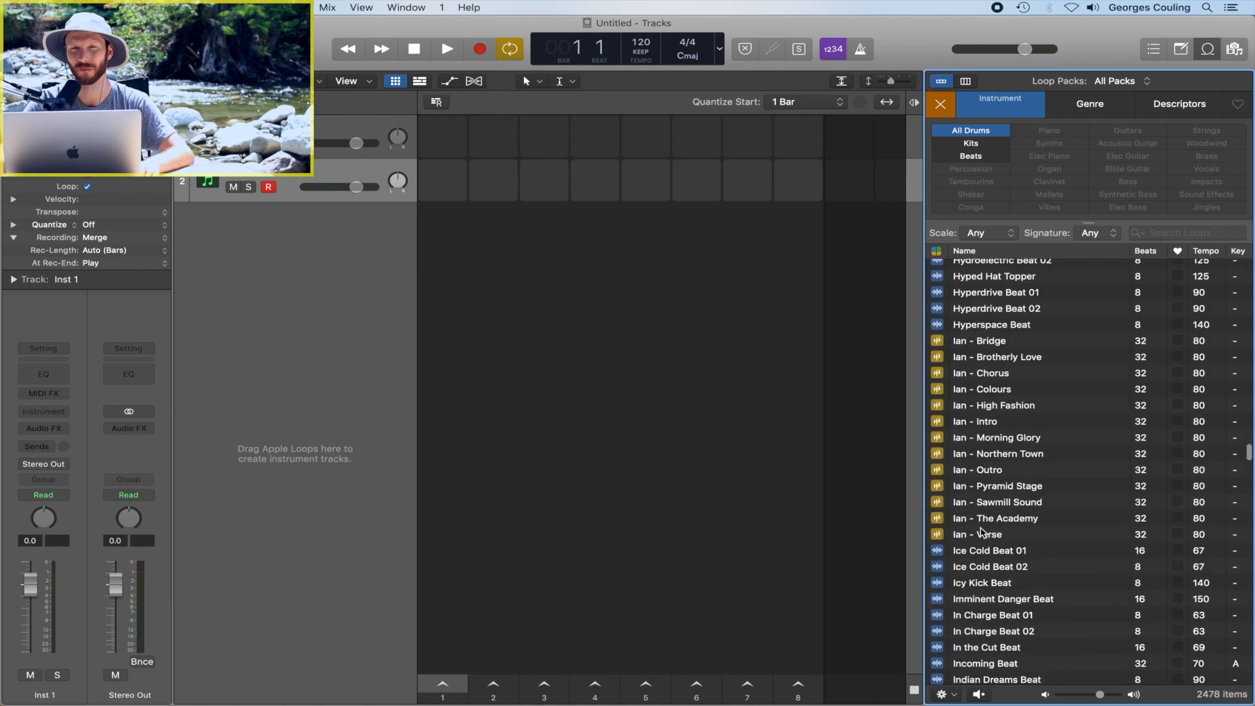
scroll(984, 532, "up", 5)
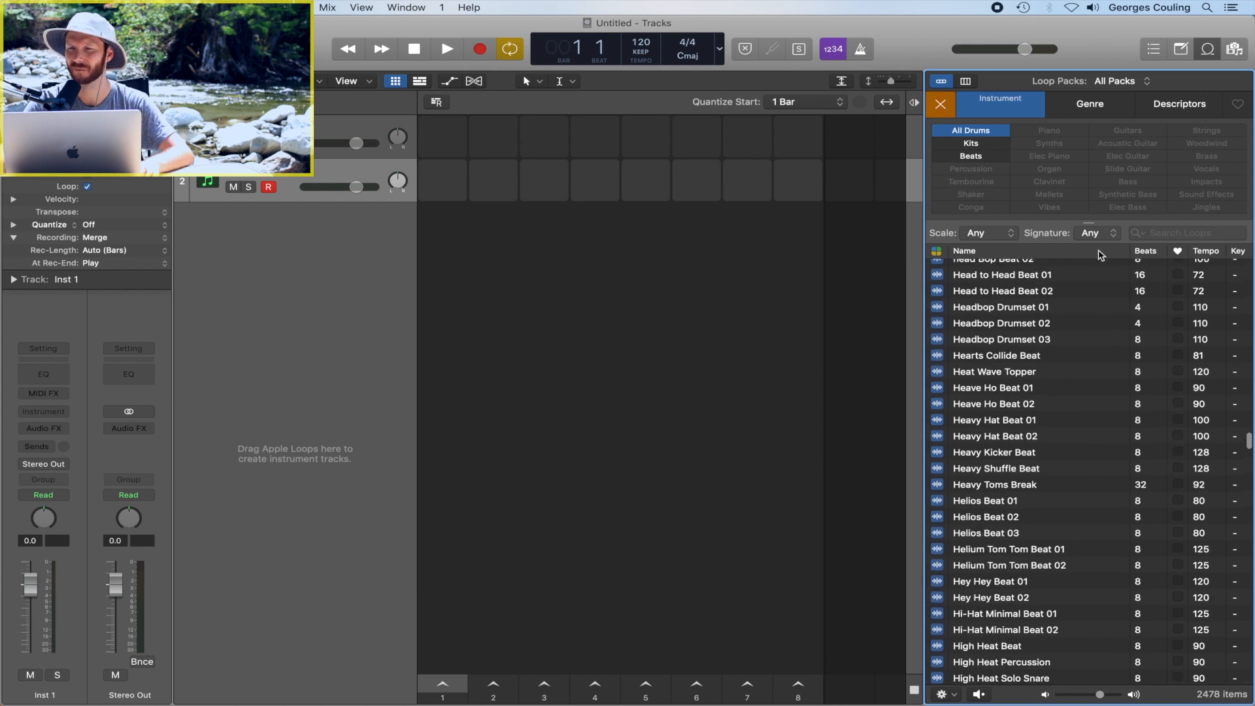
left_click(1091, 105)
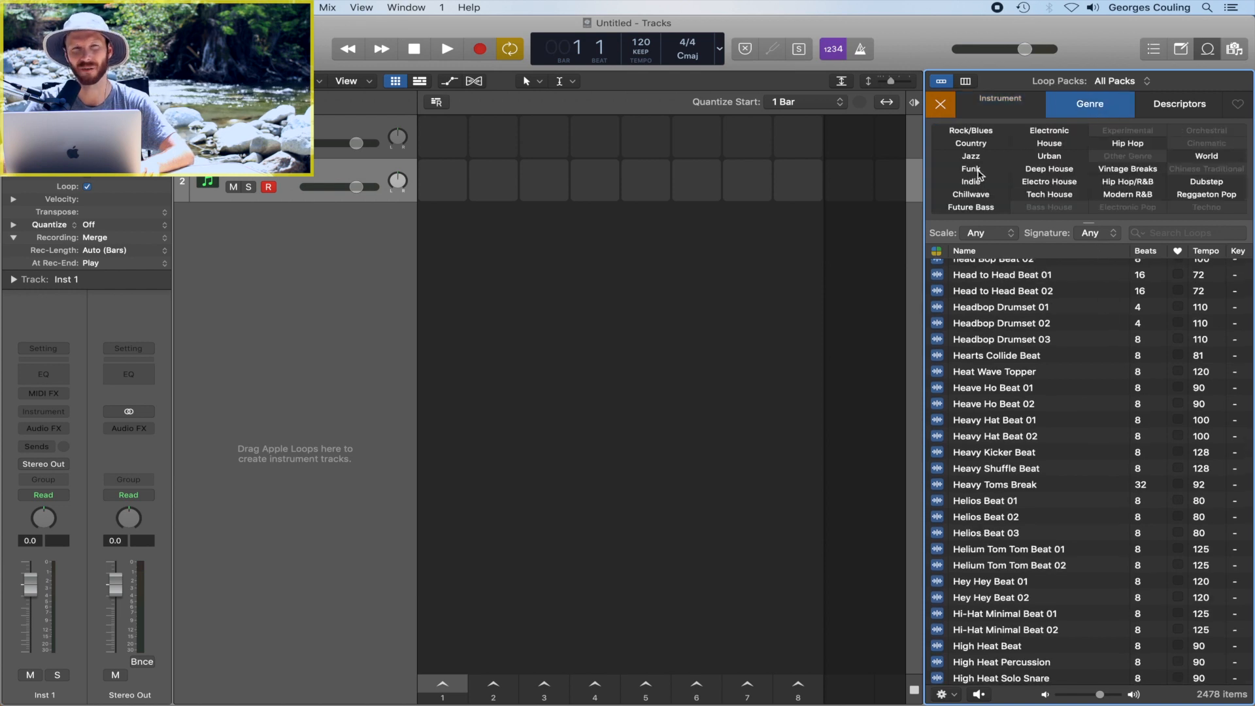
left_click(971, 169)
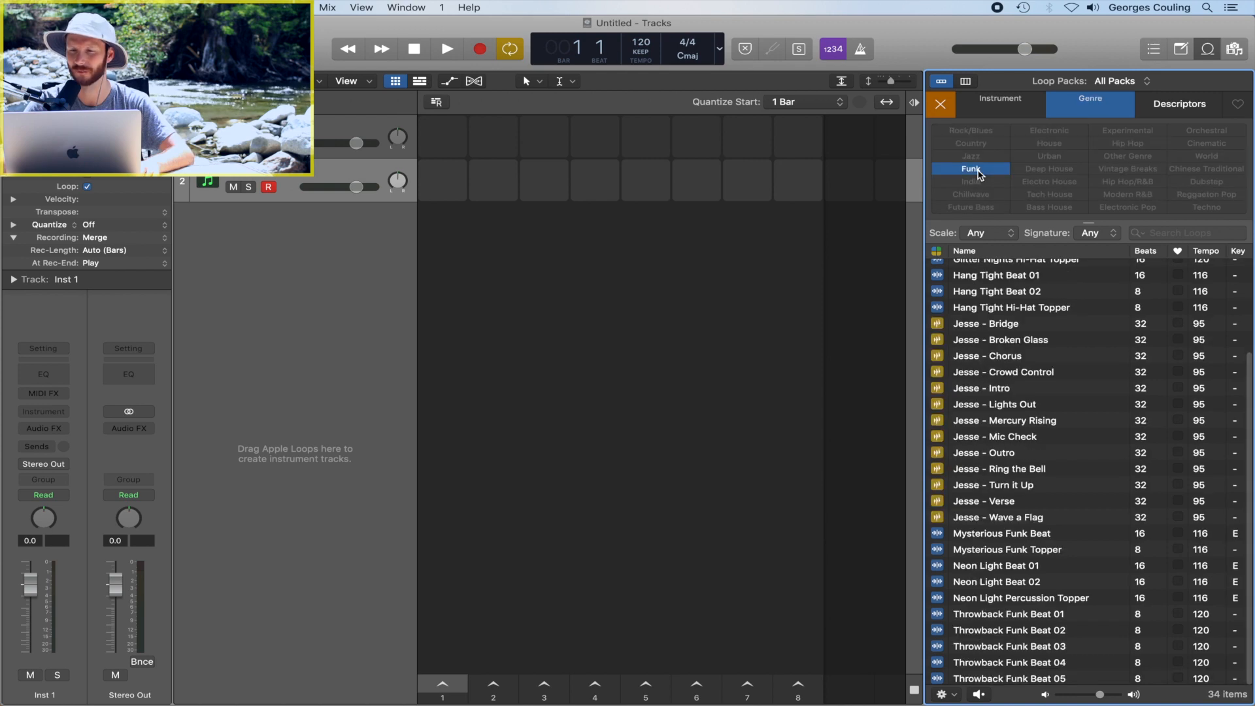
- Browse the funk drum loops and preview Jesse - Intro, Jesse - Mic Check and Jesse - Ring the Bell
scroll(1015, 408, "up", 5)
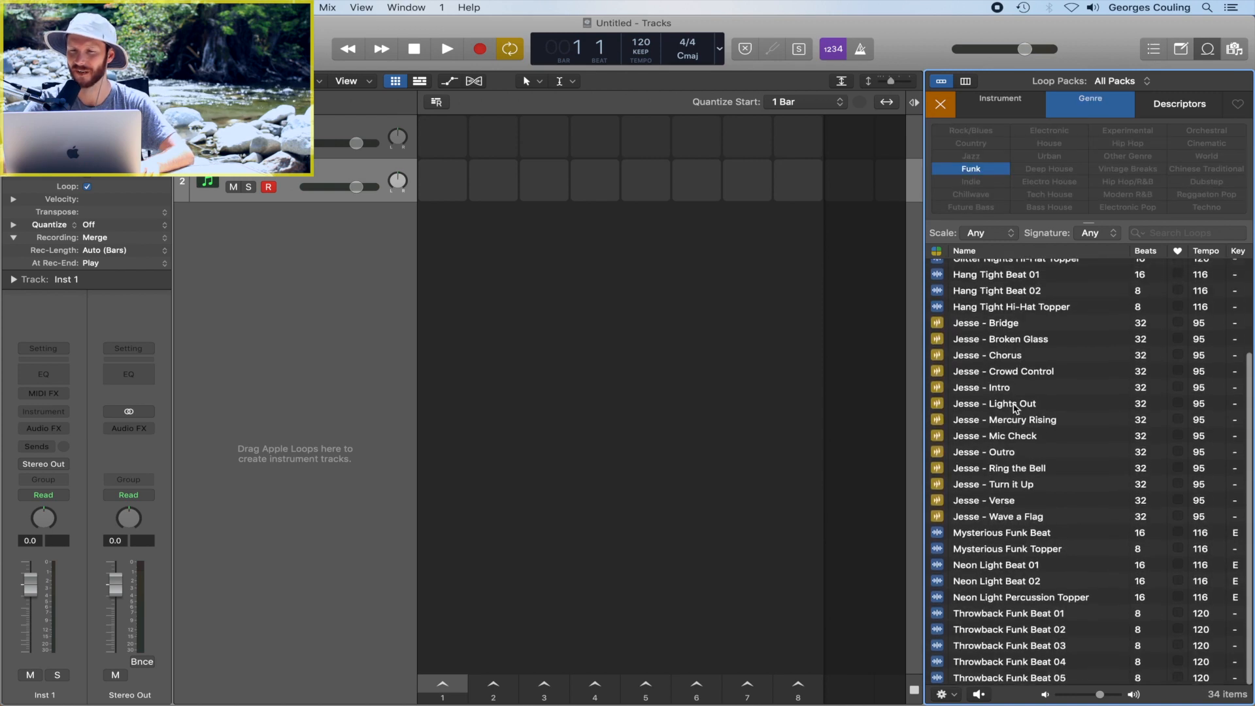
scroll(1015, 408, "down", 3)
scroll(1015, 408, "up", 3)
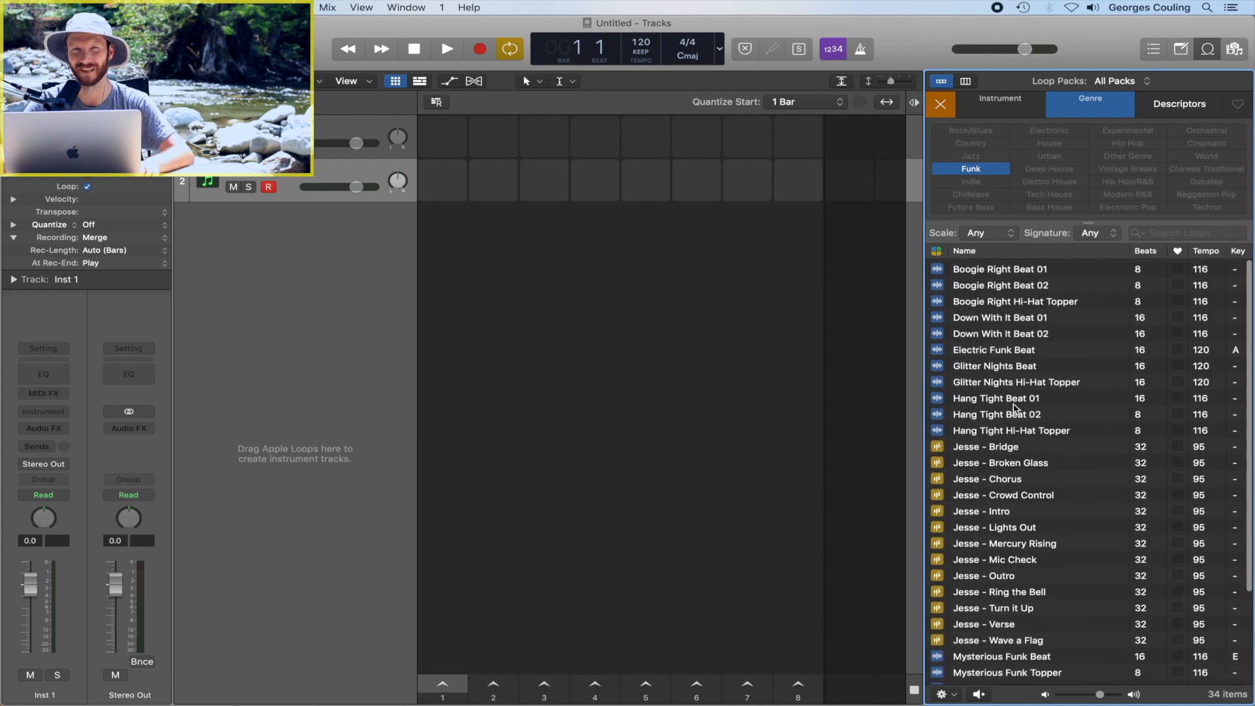
scroll(1015, 408, "down", 5)
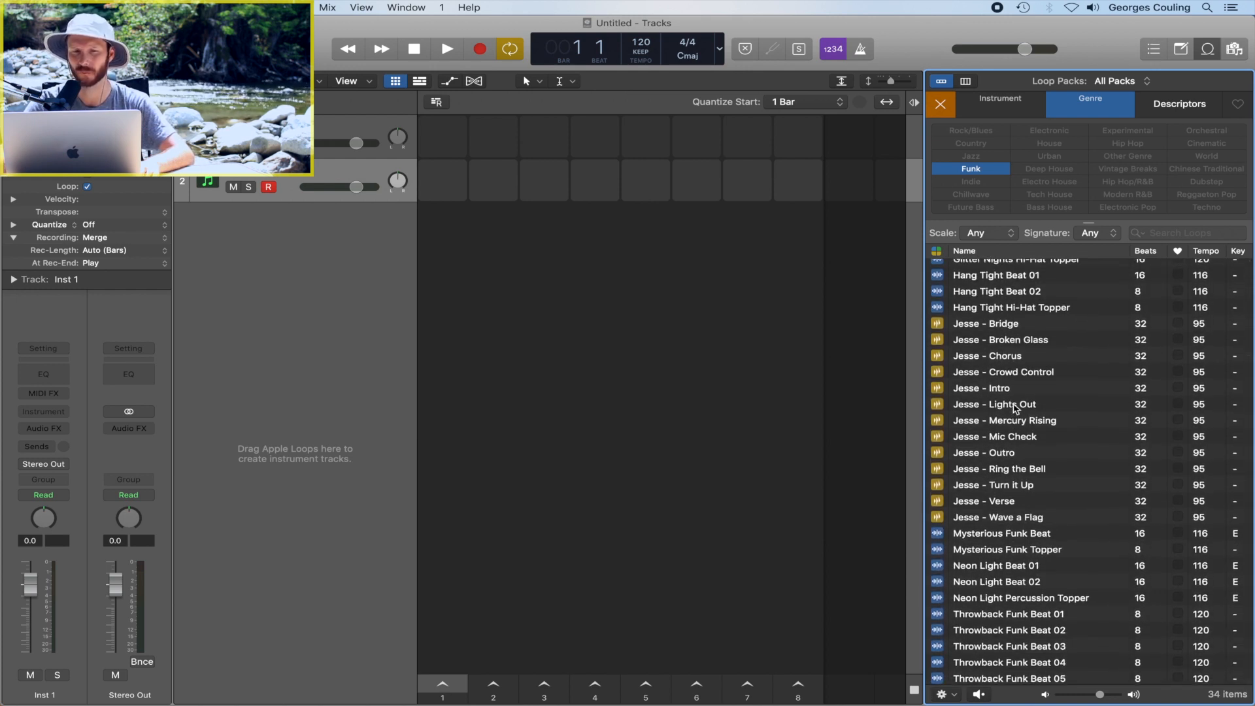
left_click(1008, 391)
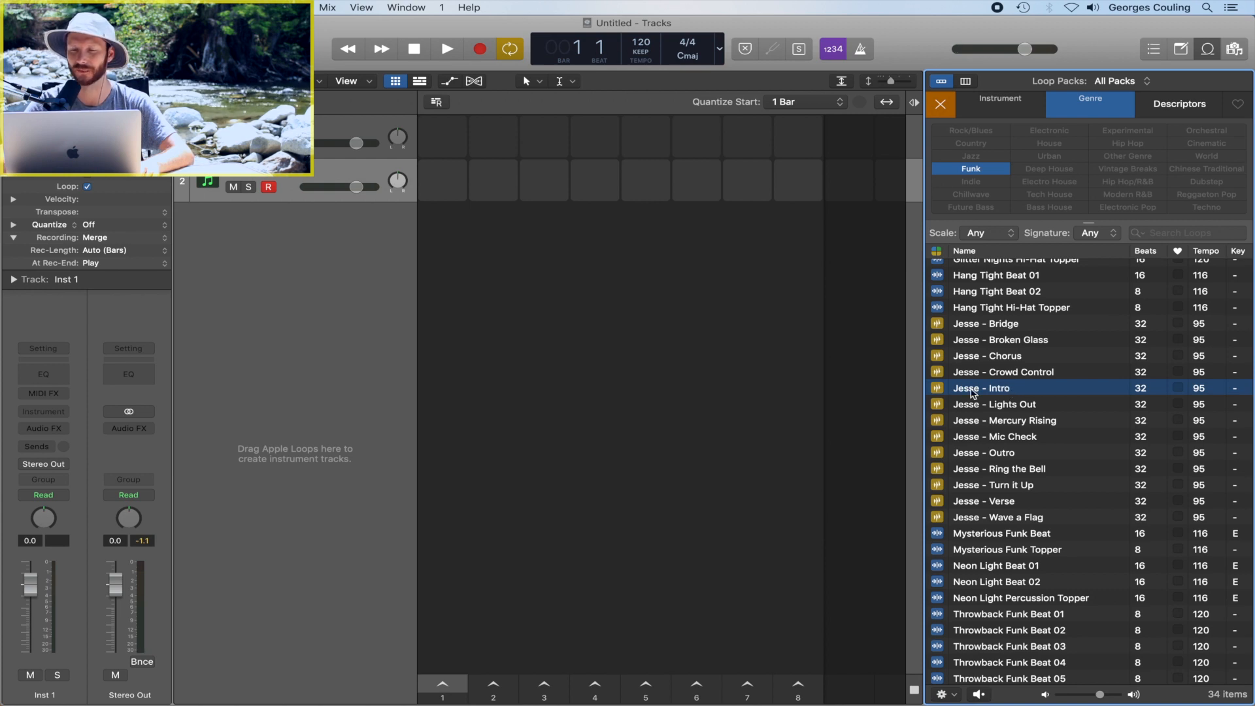
left_click(973, 391)
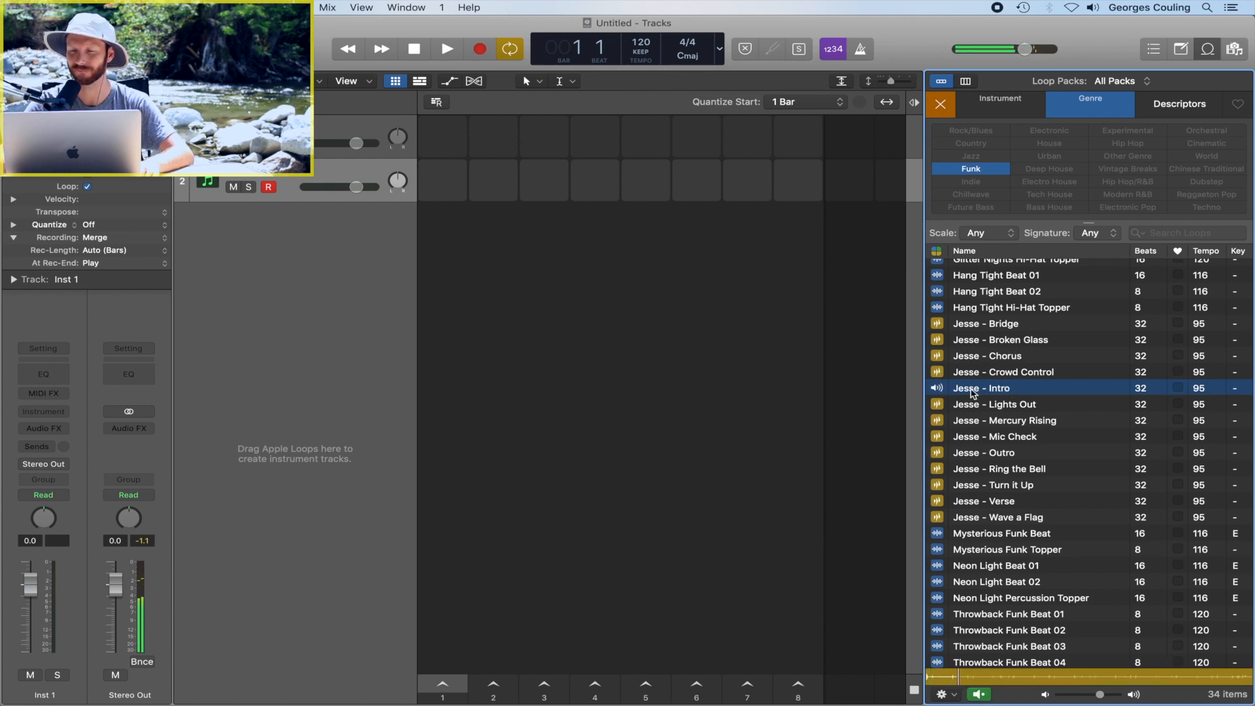
left_click(972, 433)
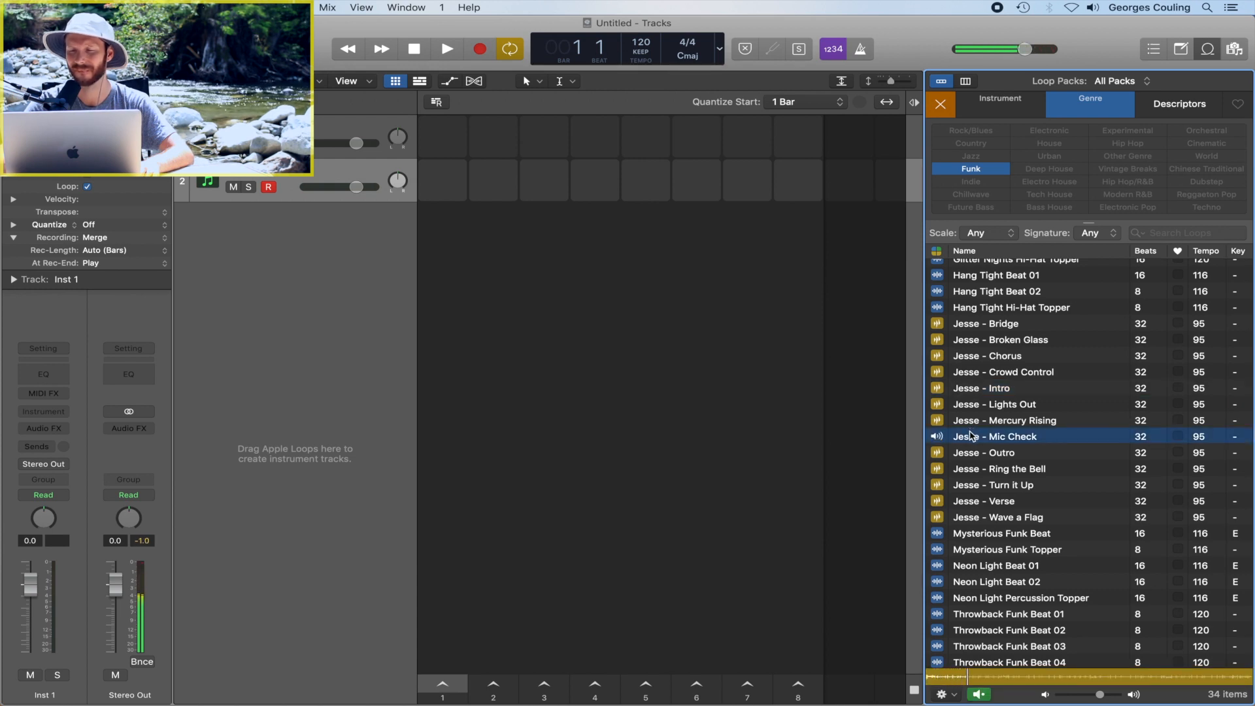
left_click(971, 465)
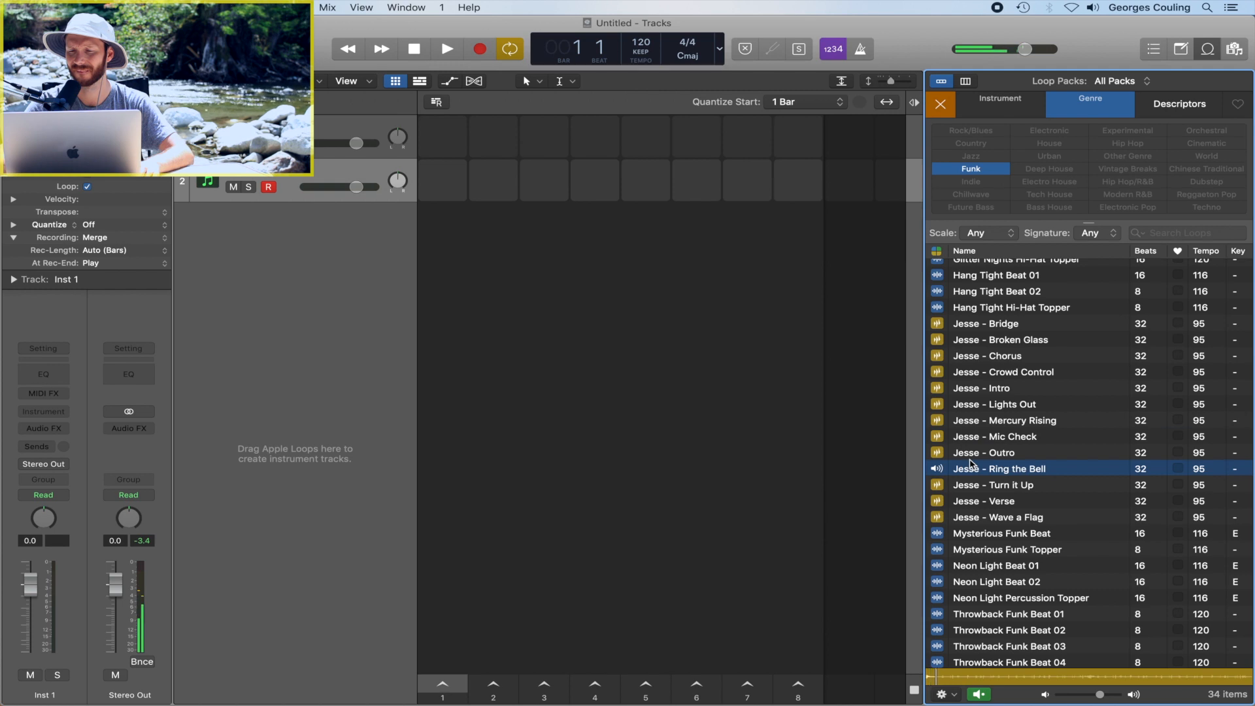
left_click(970, 464)
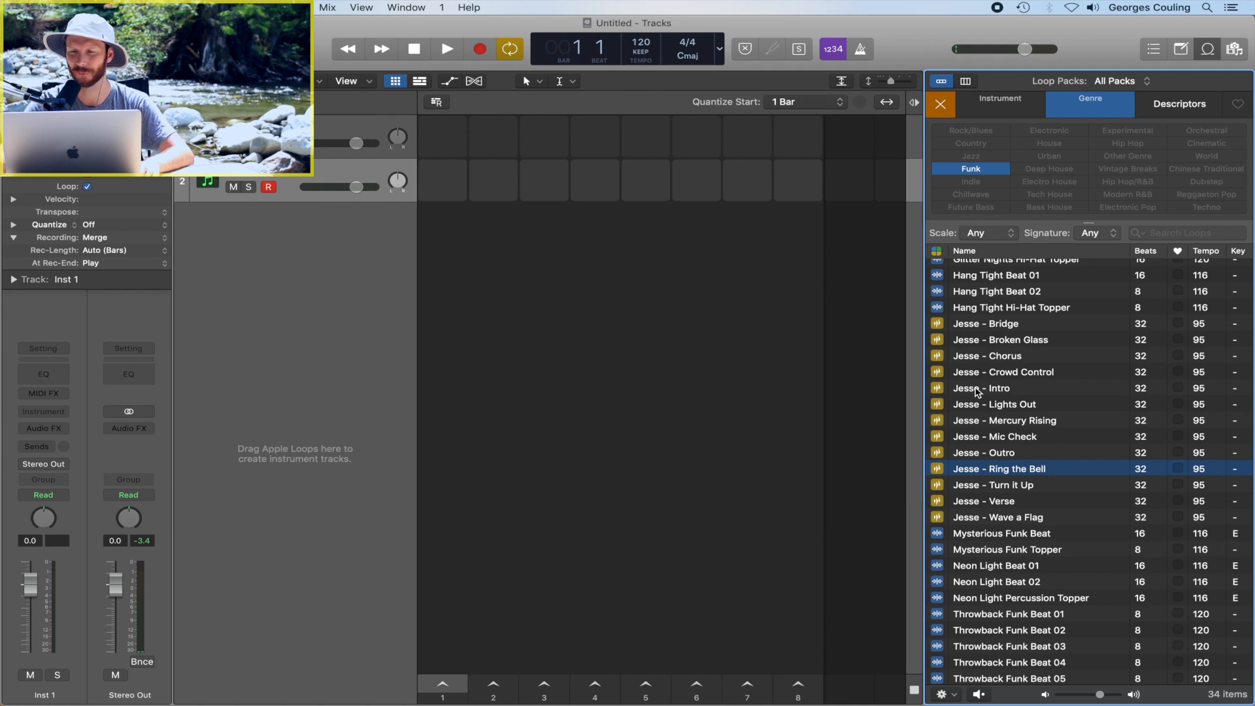
- Place the Jesse - Intro, Jesse - Mic Check and Jesse - Outro loops in scenes 1 to 3 of a new track
left_click_drag(977, 391, 449, 252)
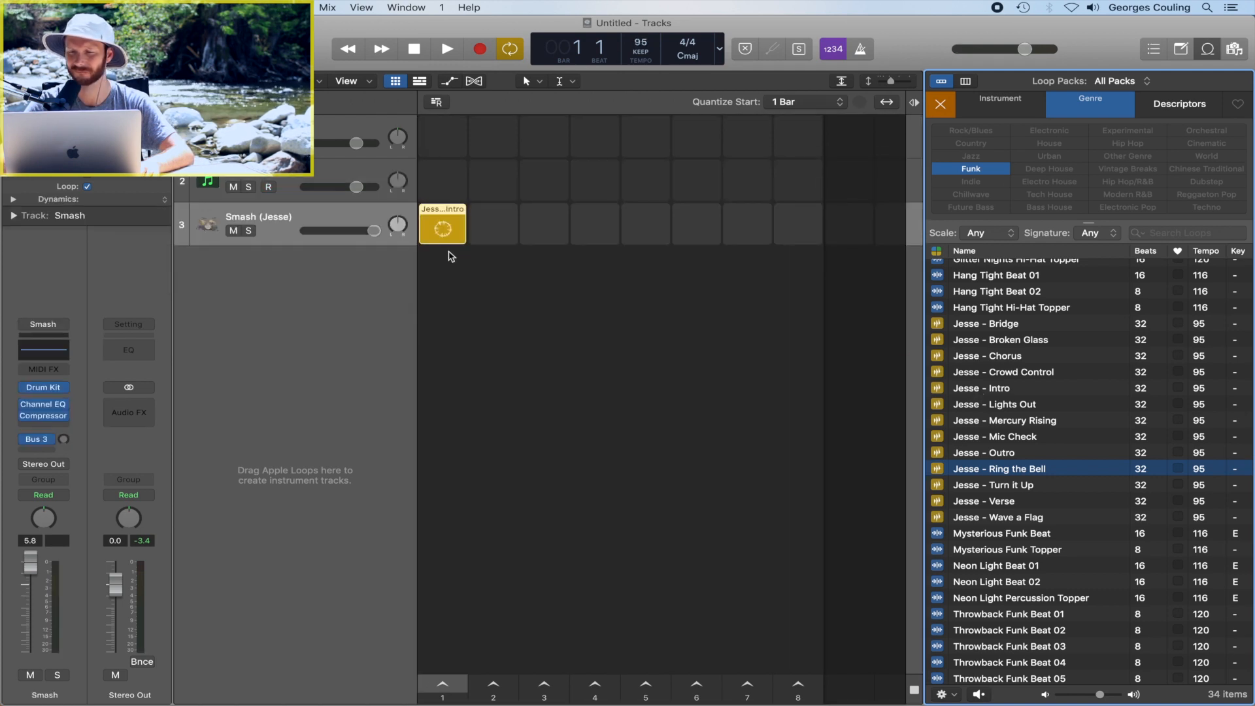
left_click_drag(999, 438, 483, 214)
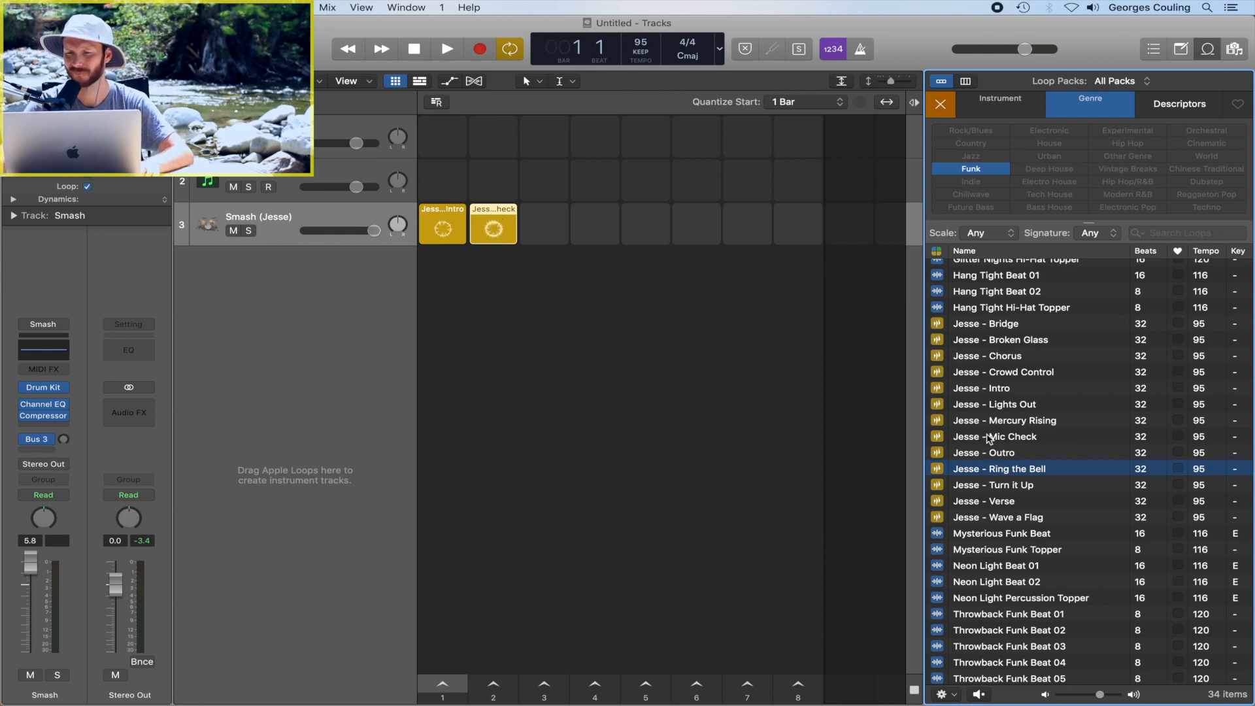
left_click_drag(988, 456, 535, 236)
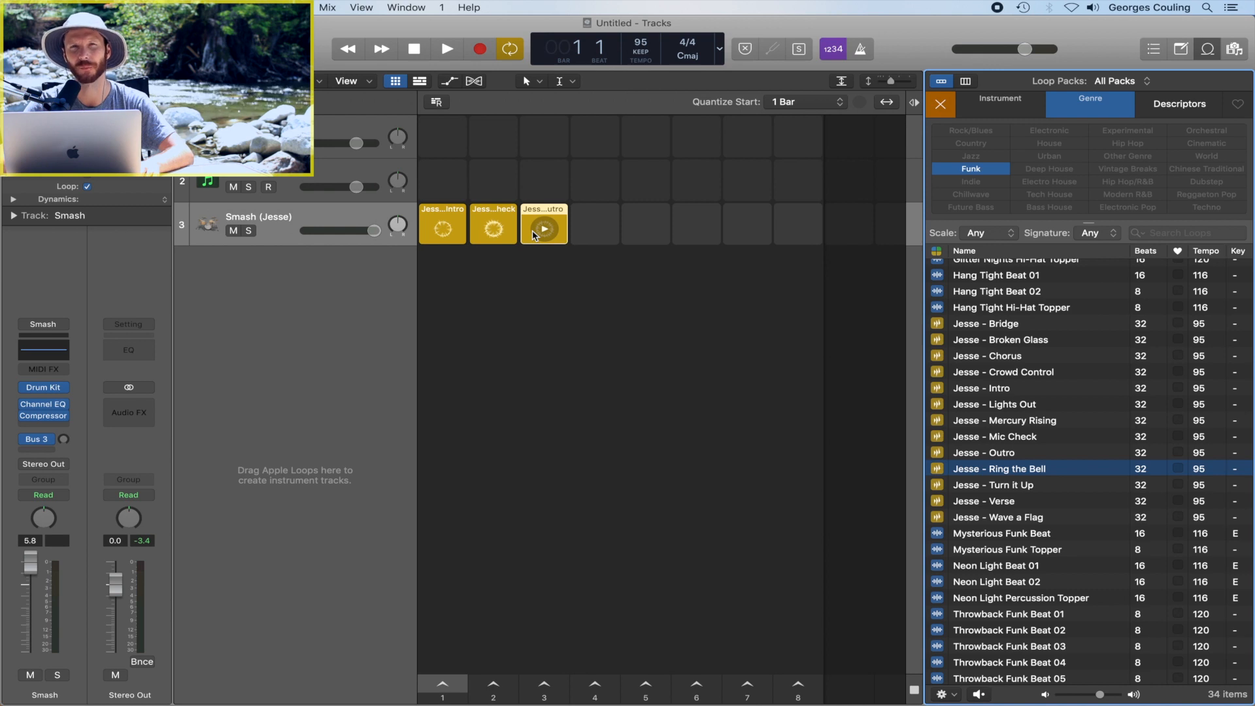
- Play the Intro, Mic Check and Outro cells of the drum track one after another, and stop playback
left_click(528, 304)
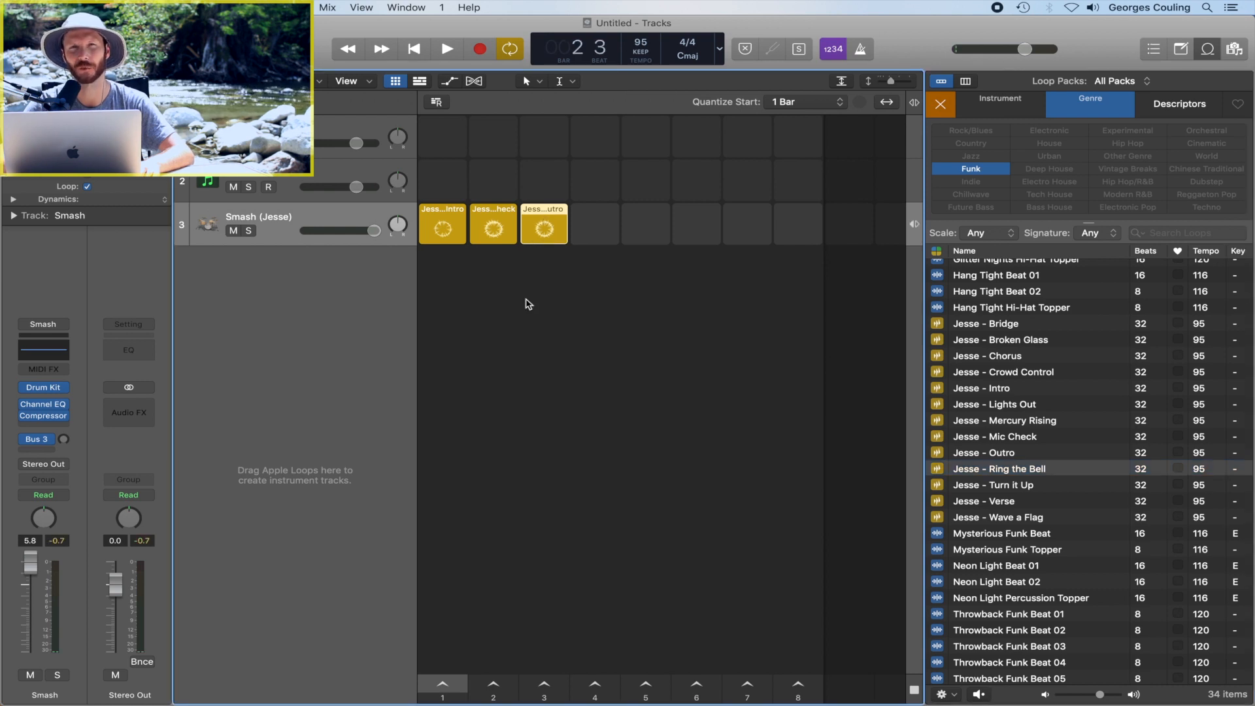
mouse_move(450, 233)
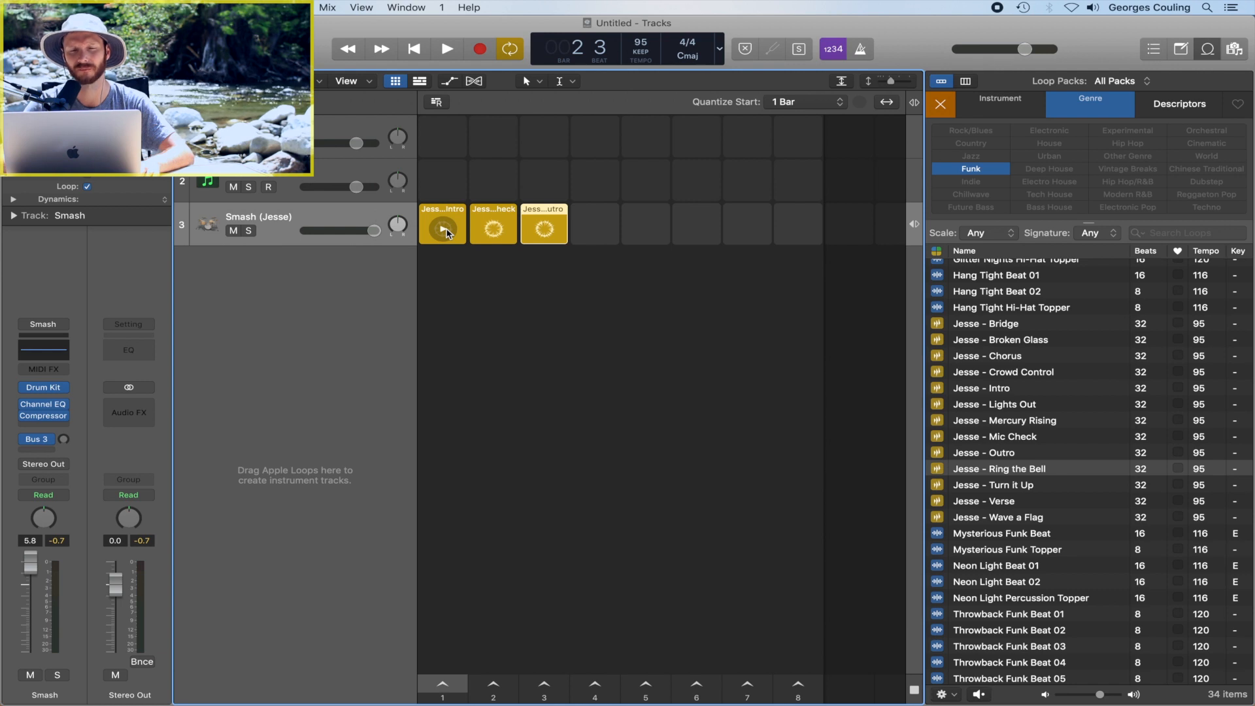
left_click(447, 232)
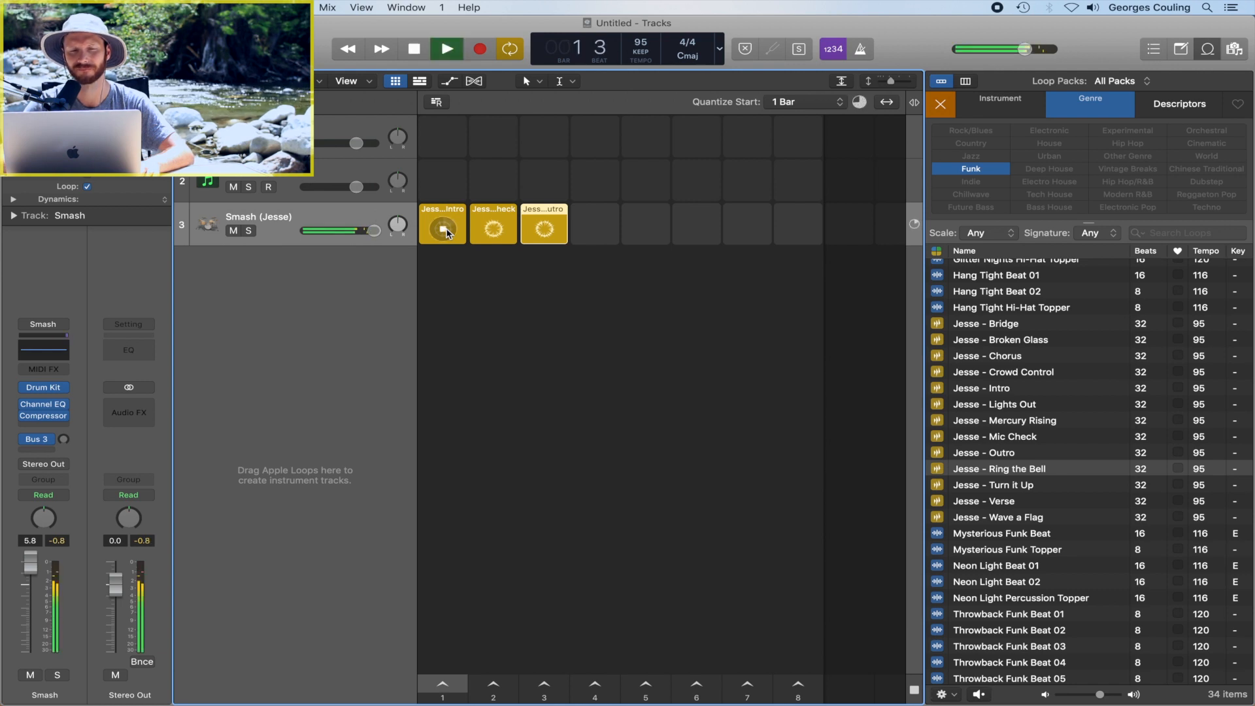
left_click(501, 233)
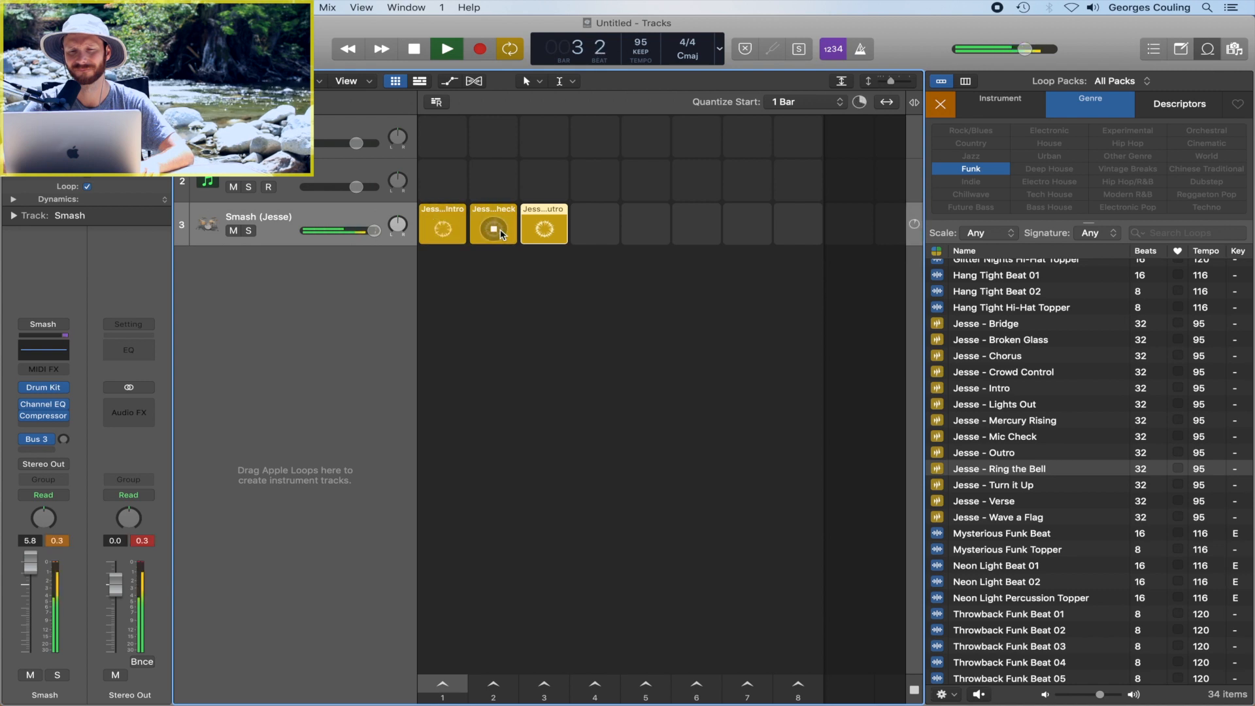
mouse_move(545, 232)
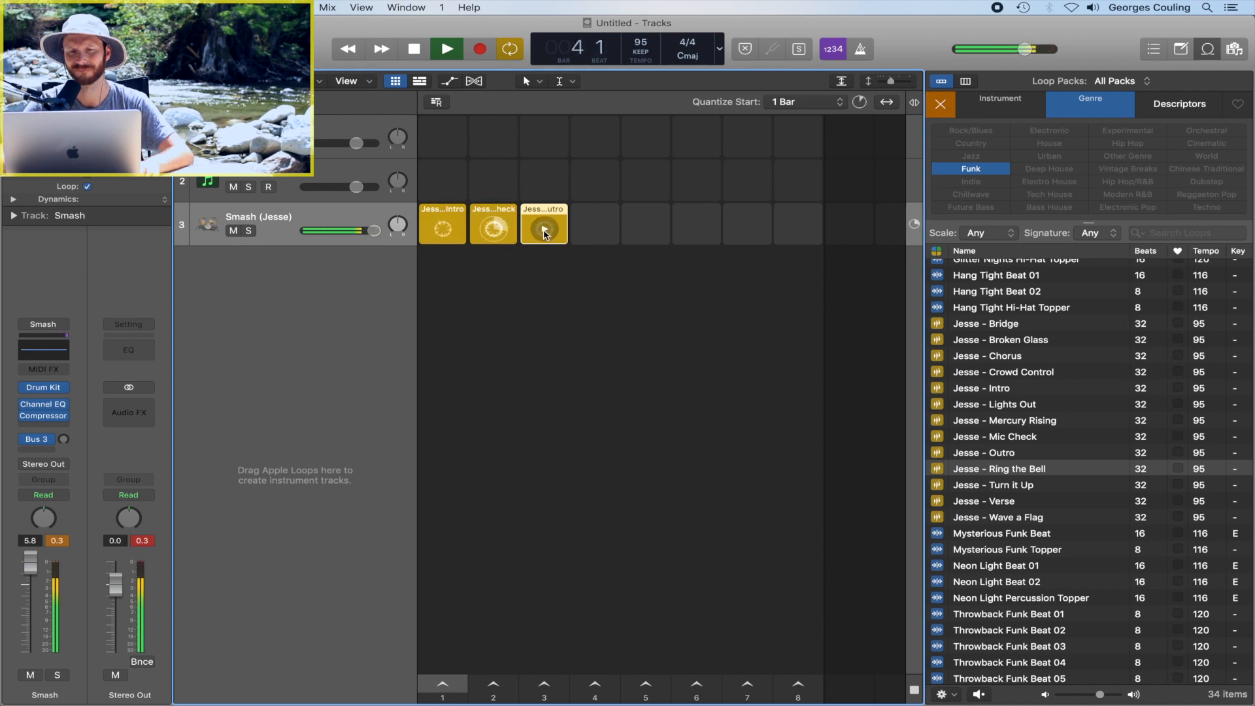
left_click(544, 230)
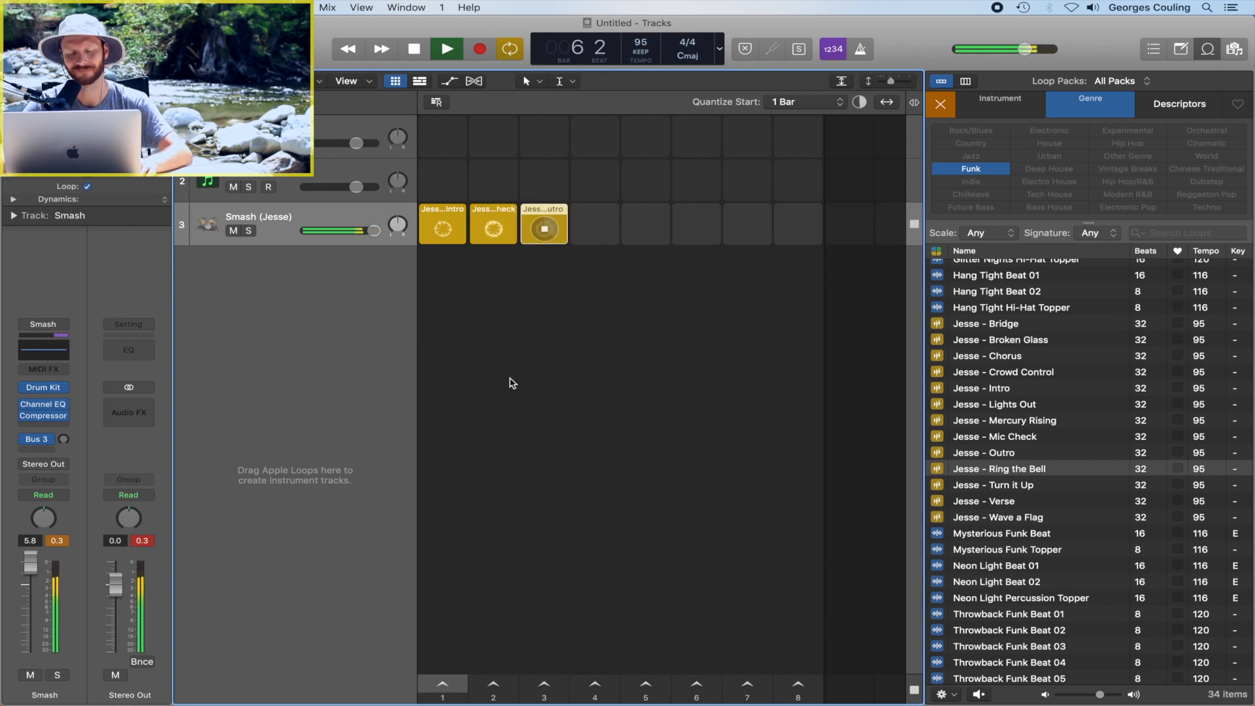
key("space")
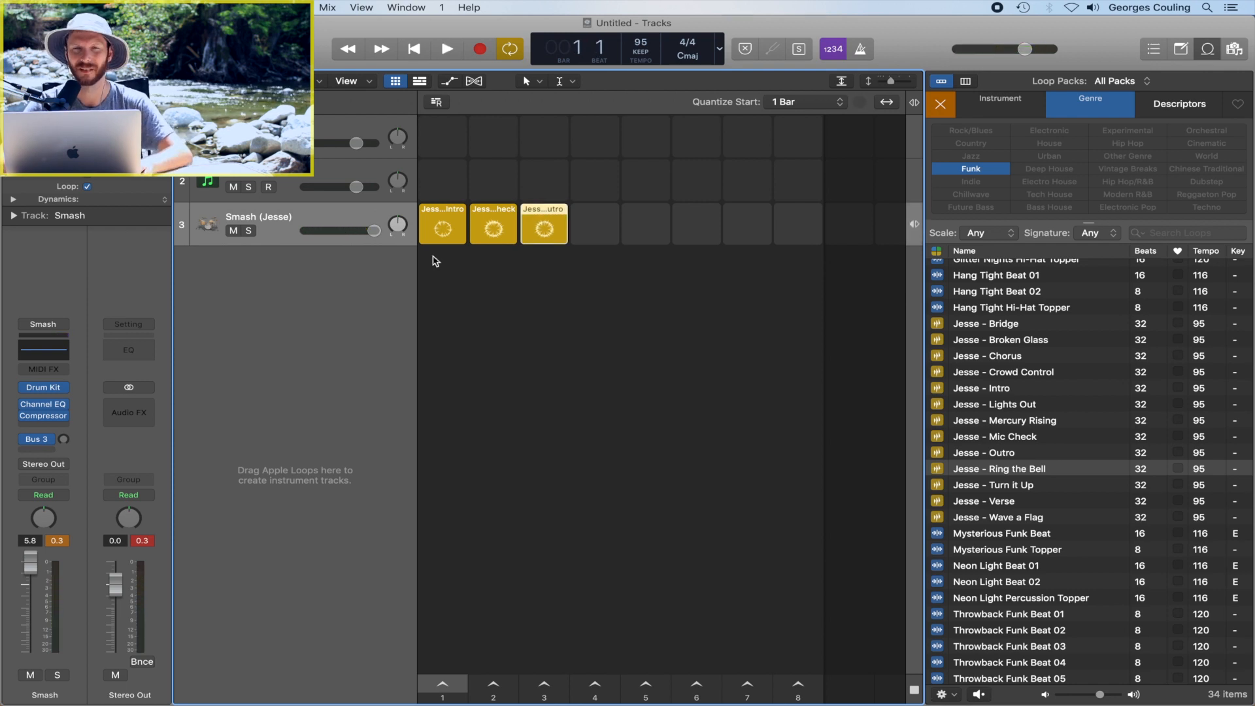
mouse_move(442, 235)
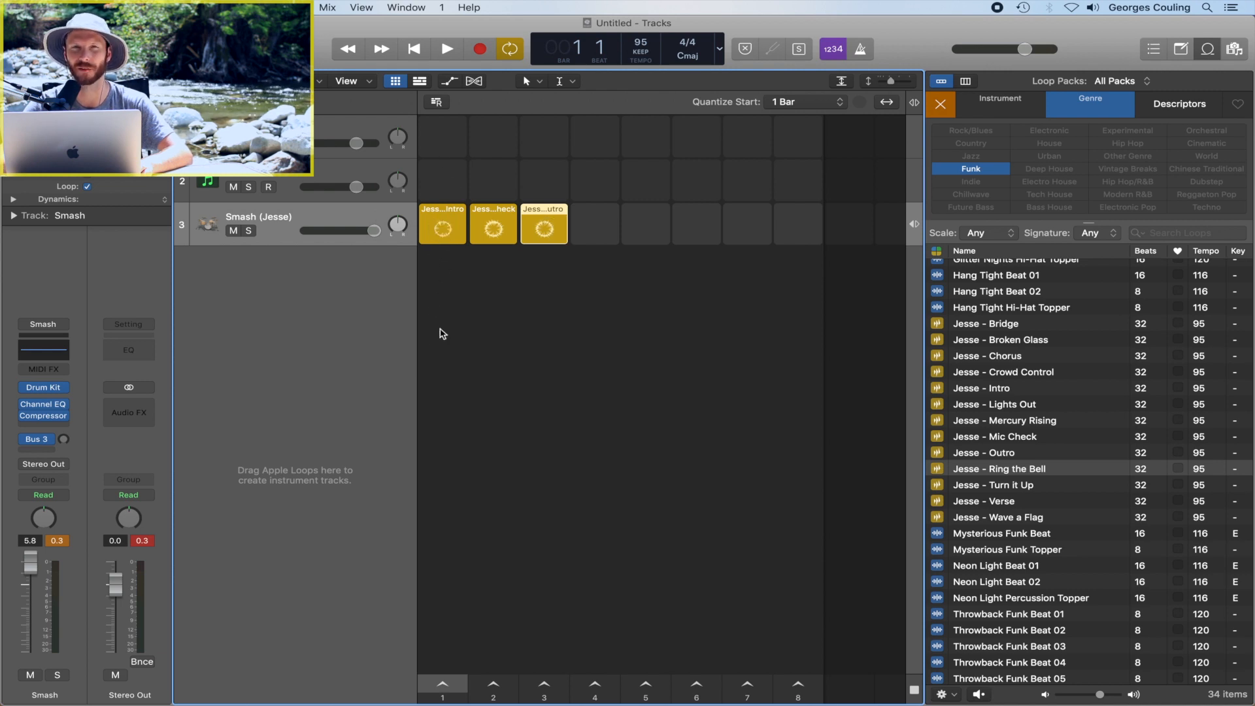
- Clear the loop filters and show only Bass instrument loops in the Funk genre
left_click(941, 107)
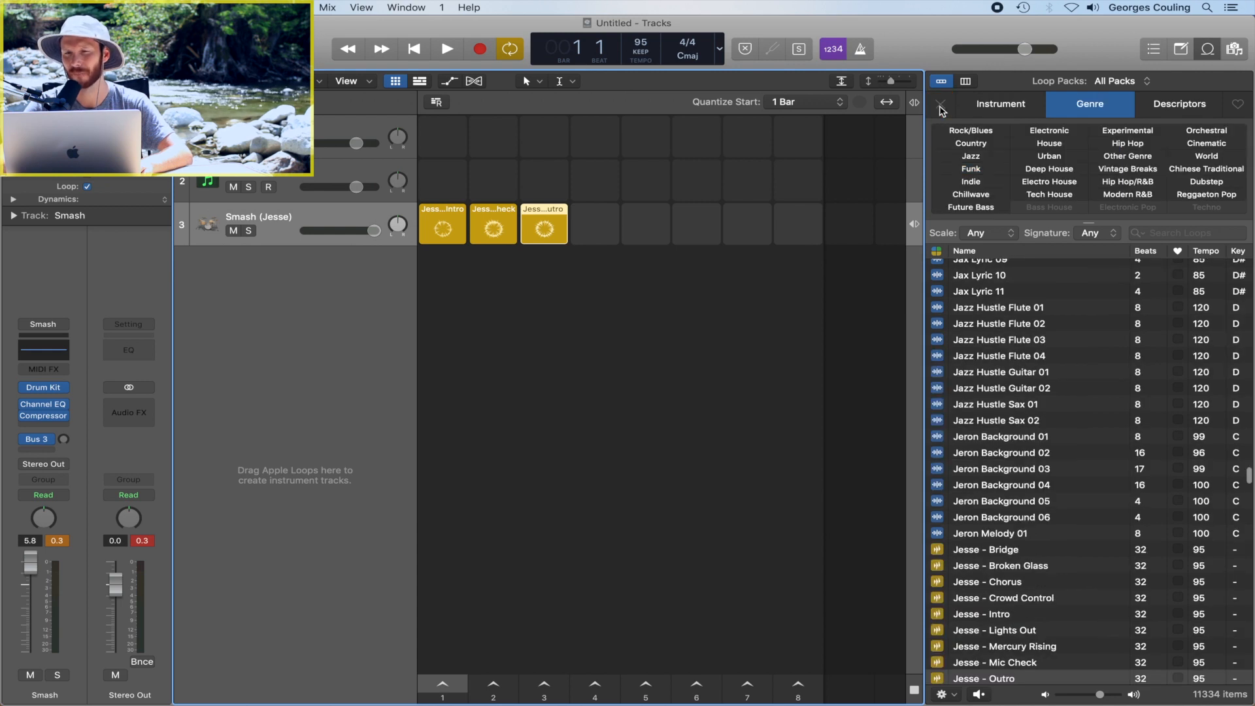
left_click(1007, 106)
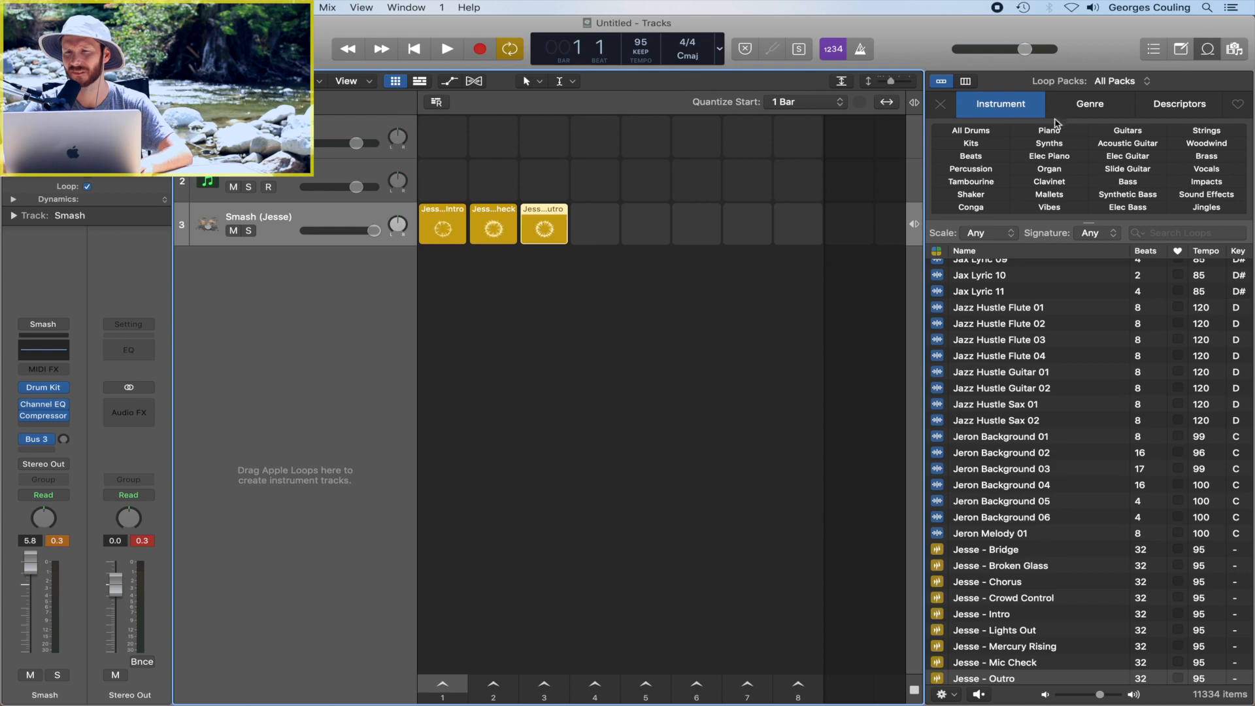
left_click(1126, 182)
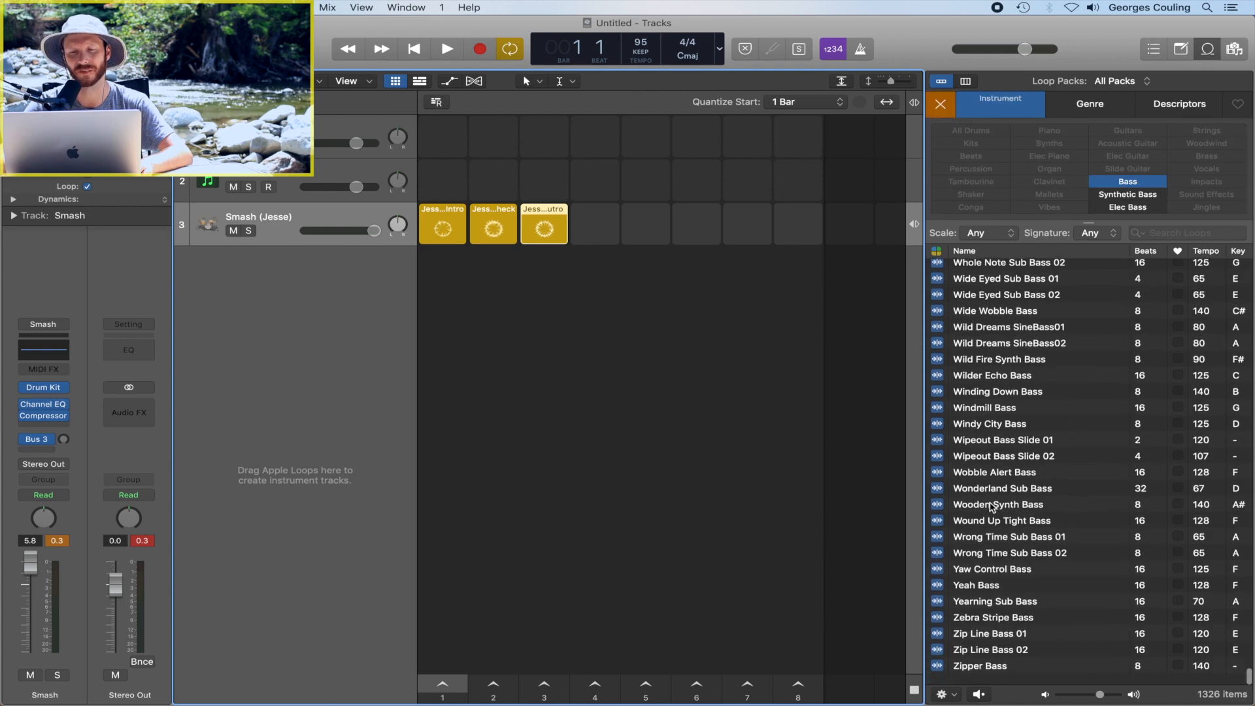
scroll(991, 505, "up", 15)
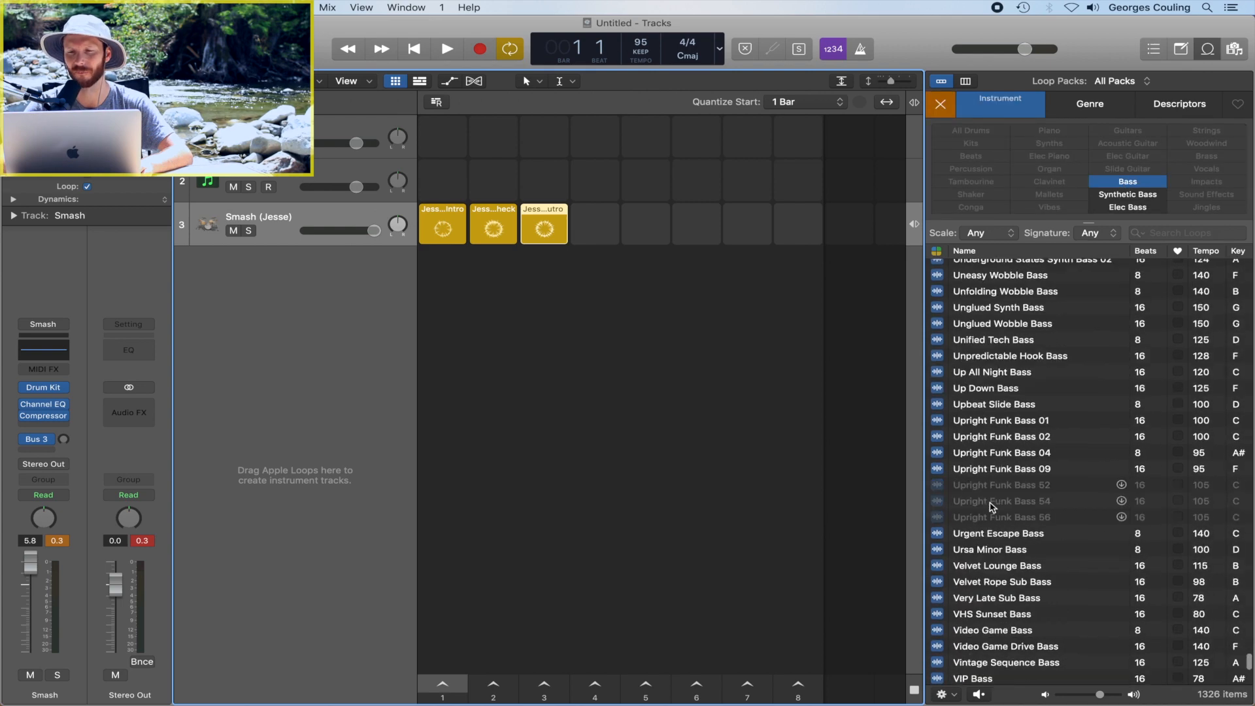
left_click(1097, 110)
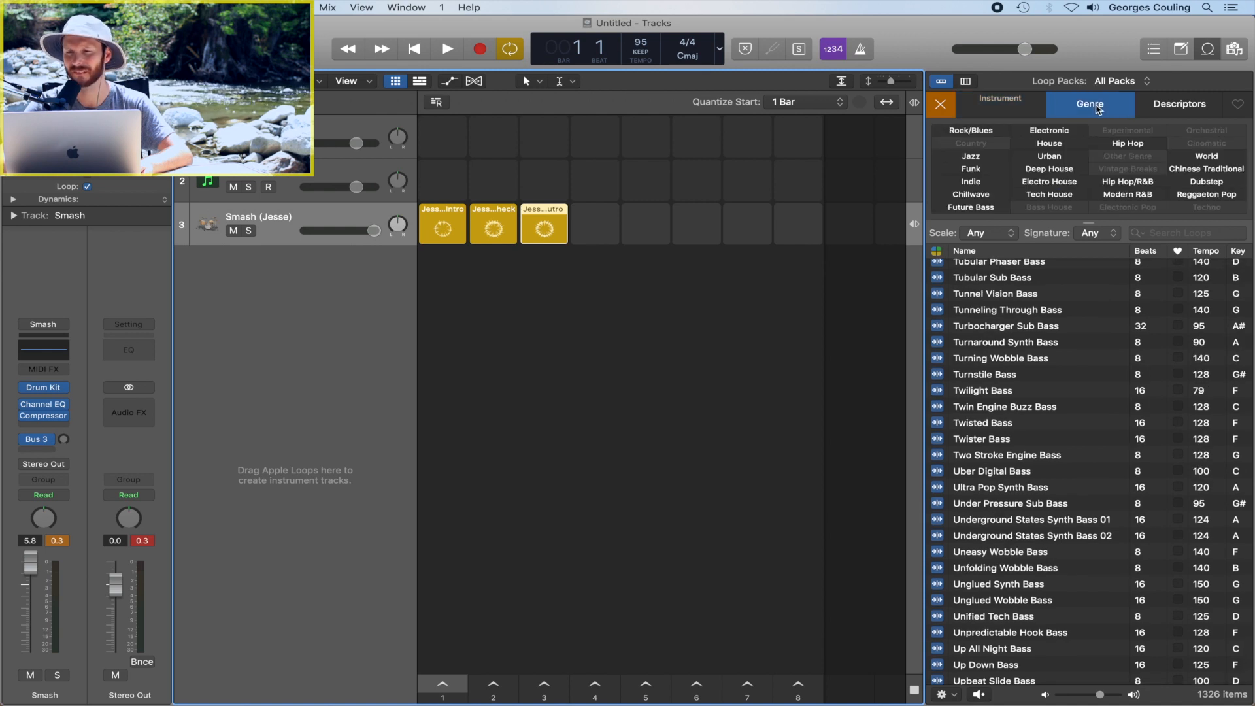
left_click(974, 170)
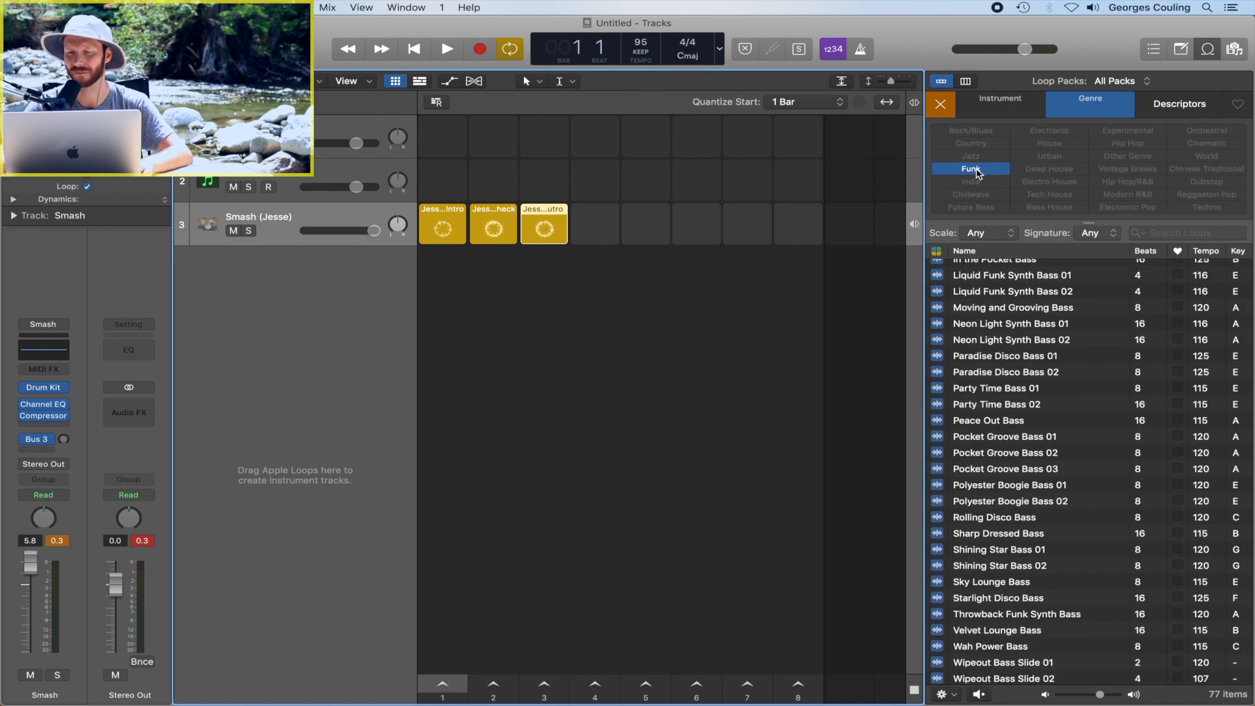
scroll(993, 388, "up", 5)
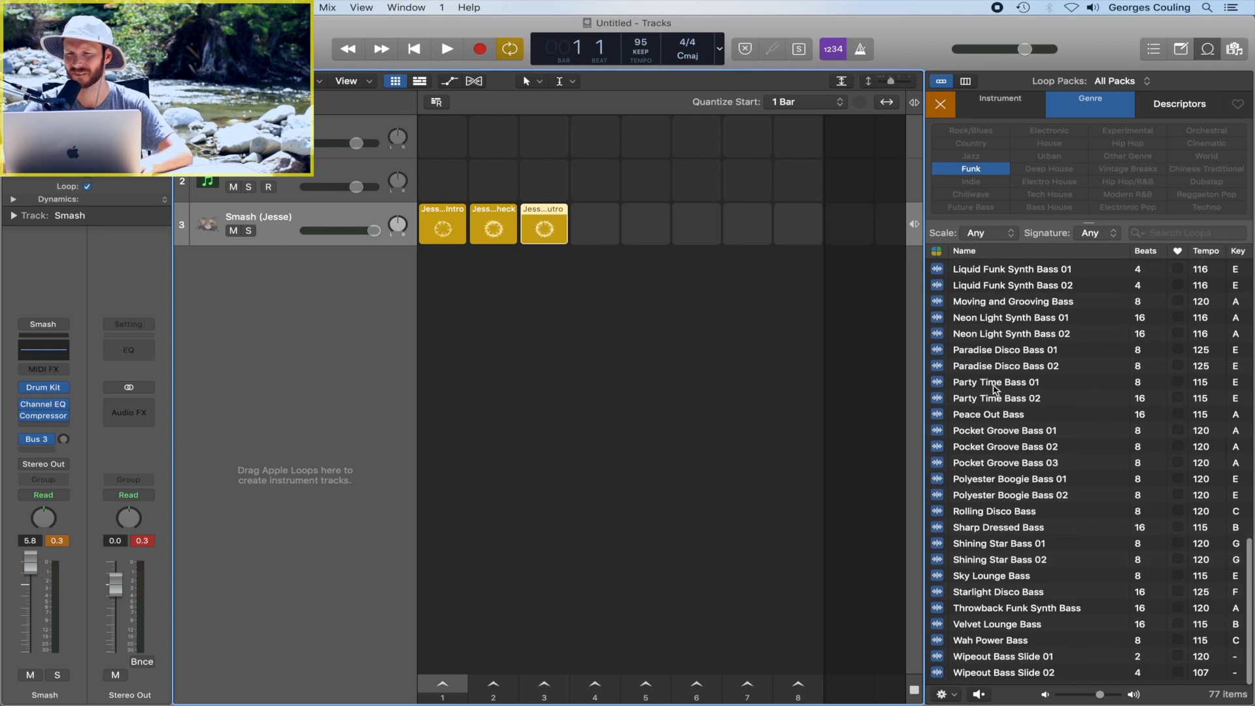
- Browse the funk bass loops and preview Bumping Disco Bass 01 and Crosstown Disco Bass 02
scroll(994, 388, "up", 12)
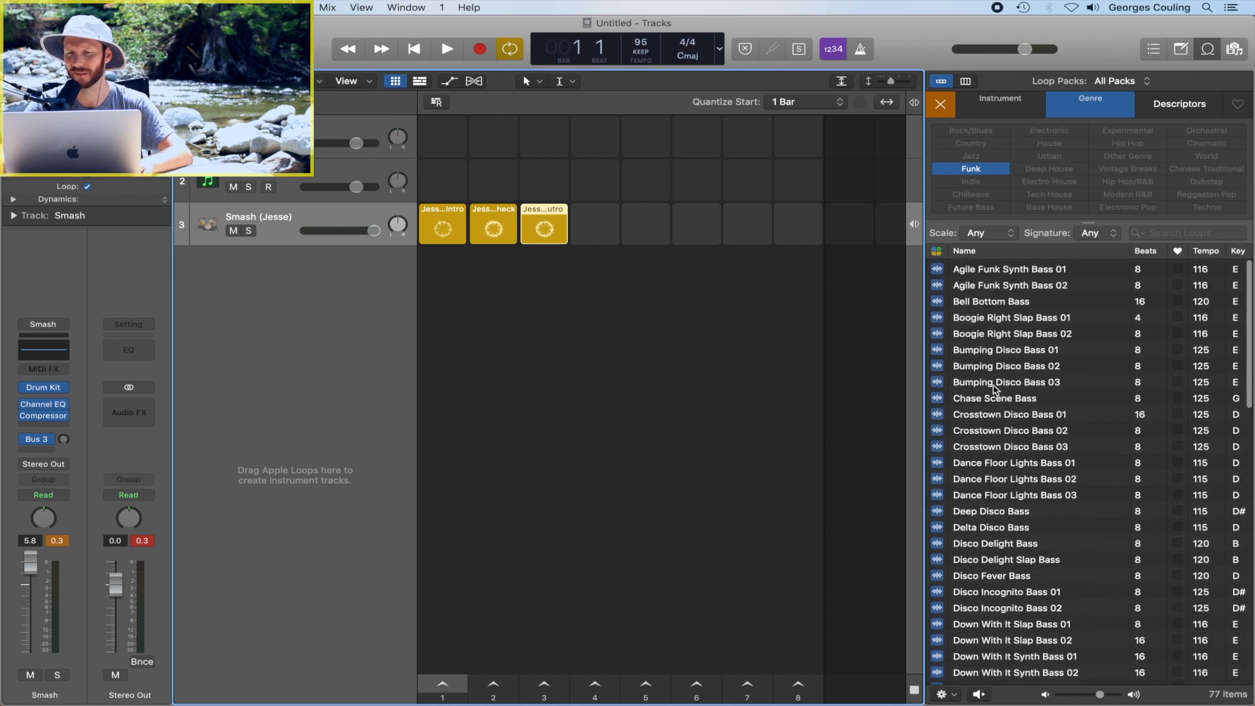
left_click(943, 348)
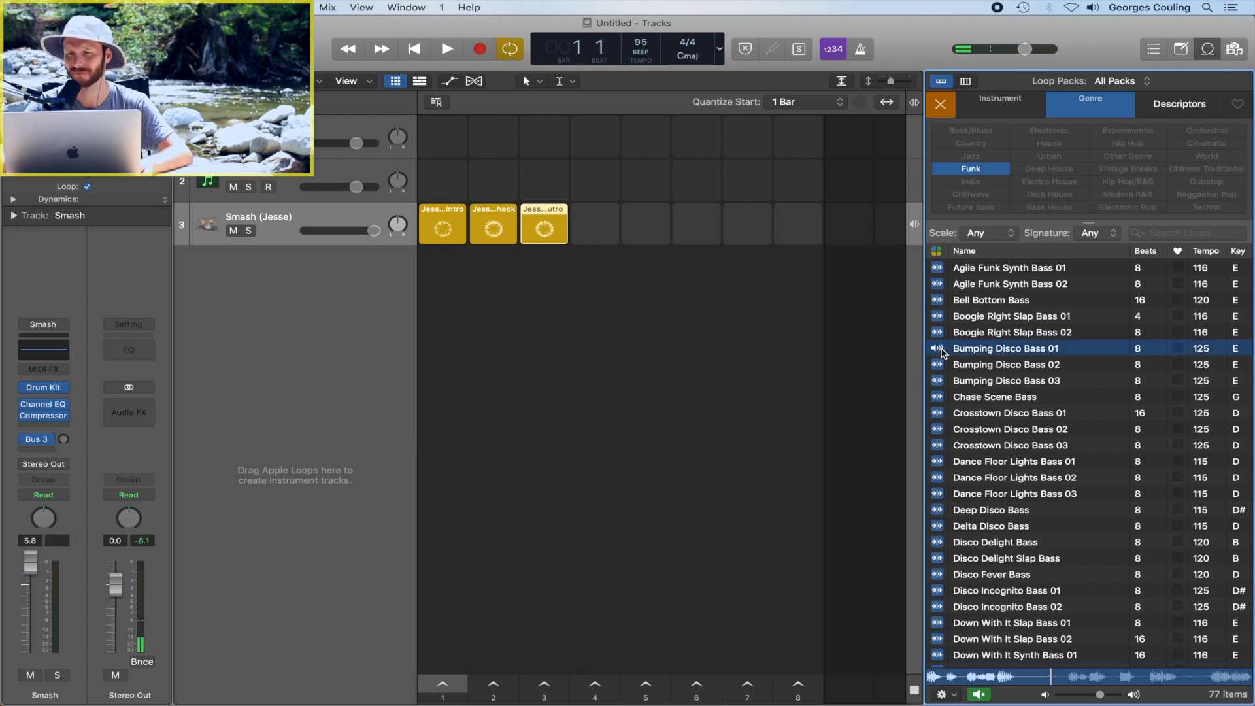
left_click(936, 430)
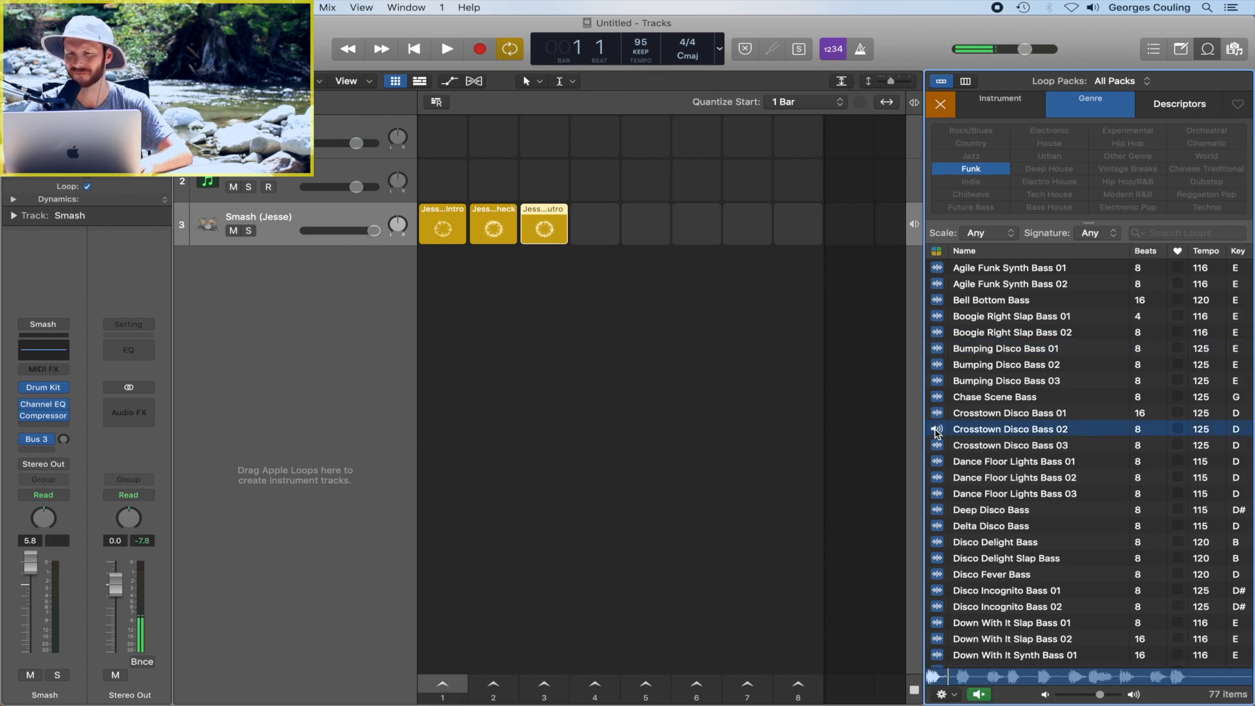
left_click(936, 430)
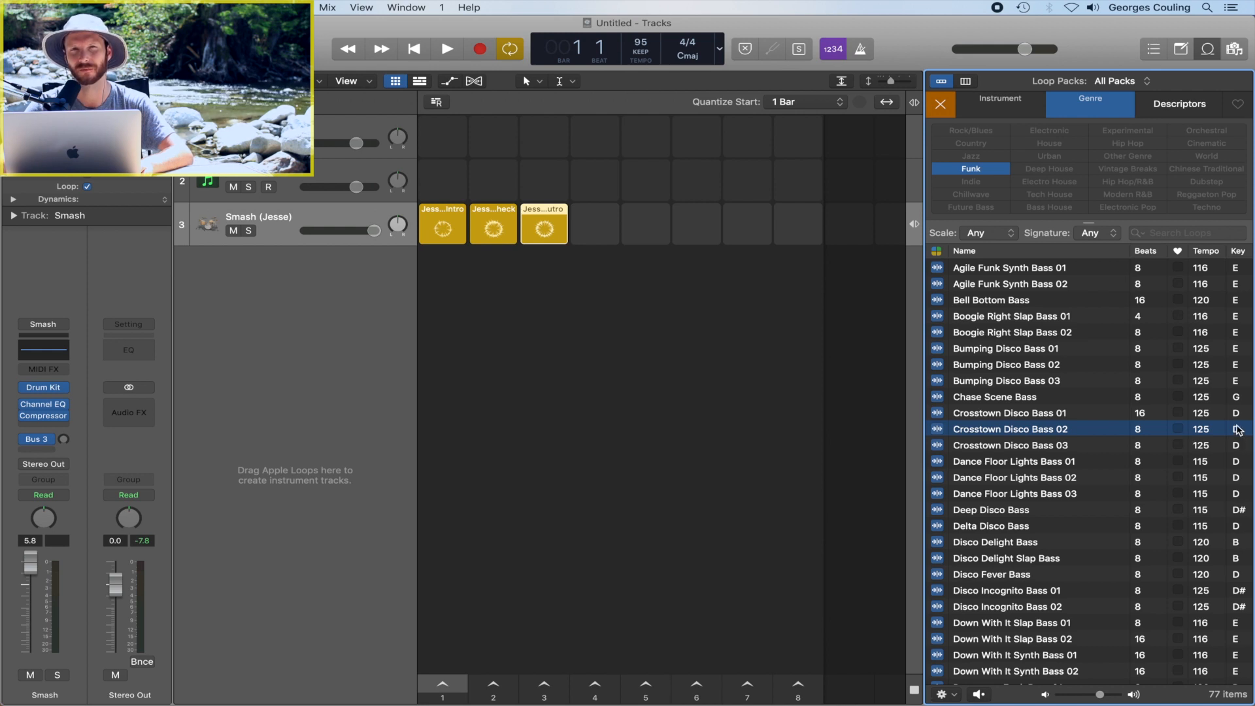
- Place the Crosstown Disco Bass 01, 02 and 03 loops together in scenes 1 to 3 of a new track
key("Up")
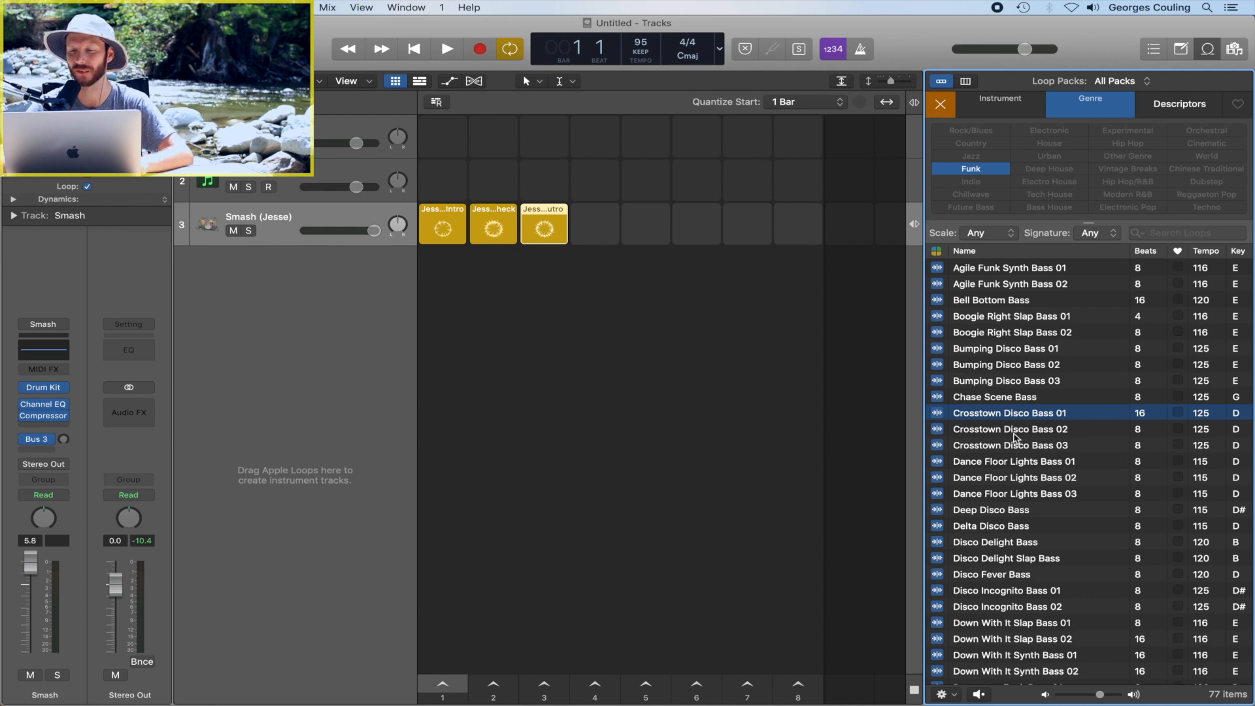
left_click(1014, 447, "shift")
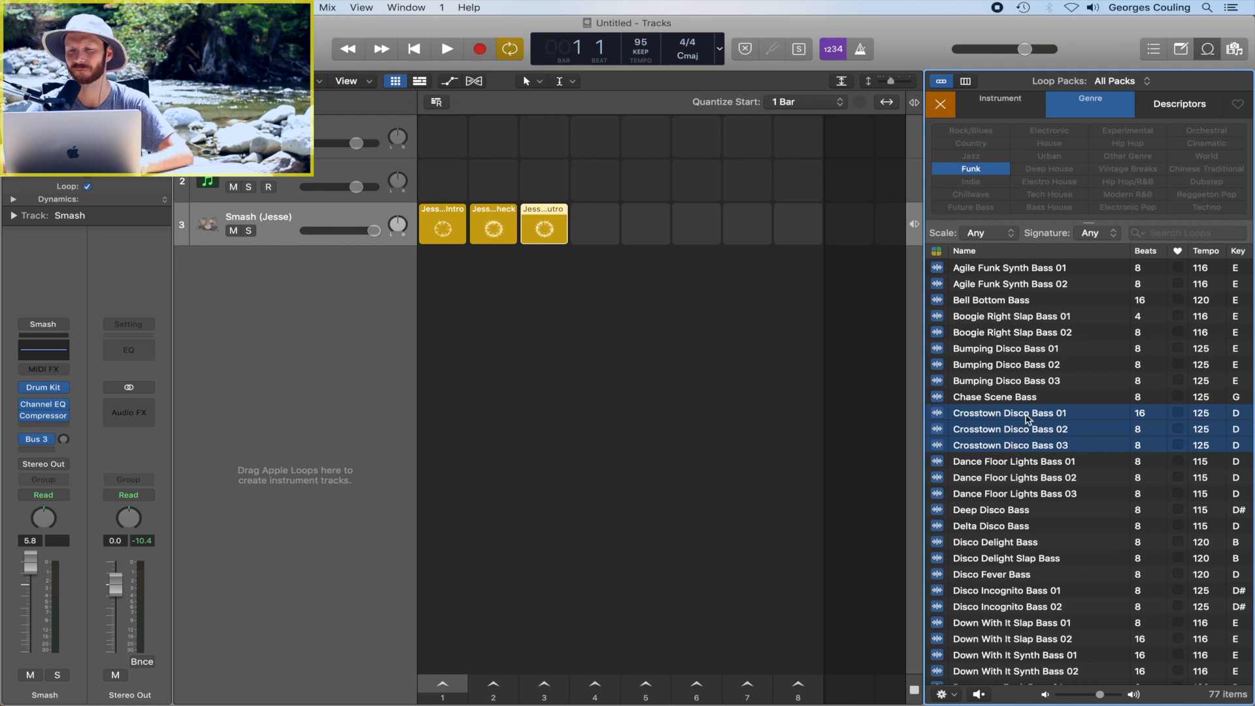
left_click_drag(1029, 416, 445, 284)
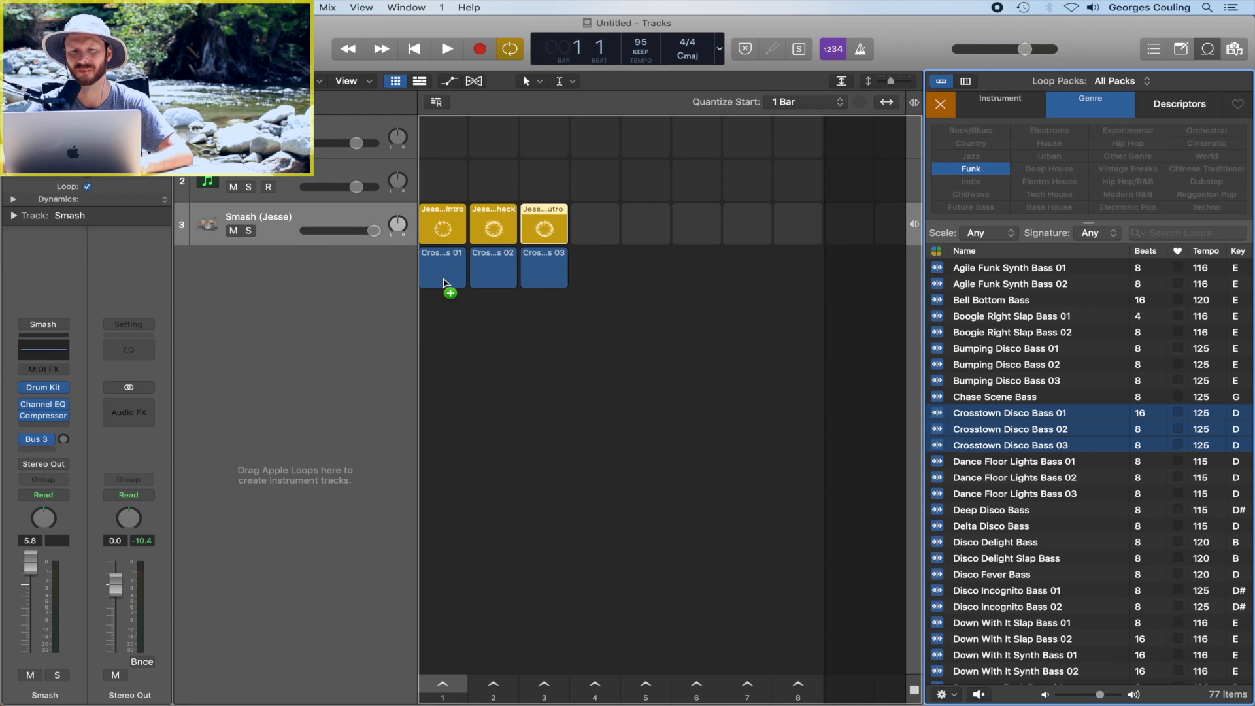
left_click_drag(445, 283, 445, 284)
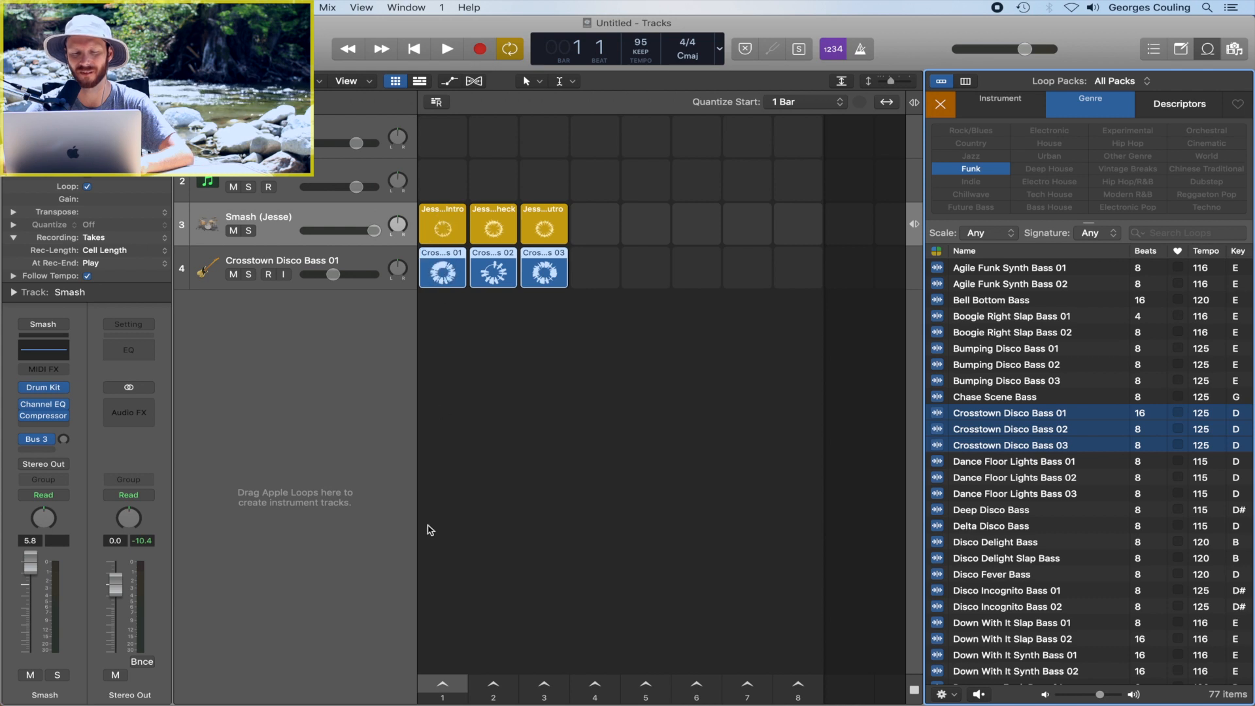
- Trigger scenes 1, 2 and 3 one after another to hear drums and bass together, and stop playback
left_click(439, 687)
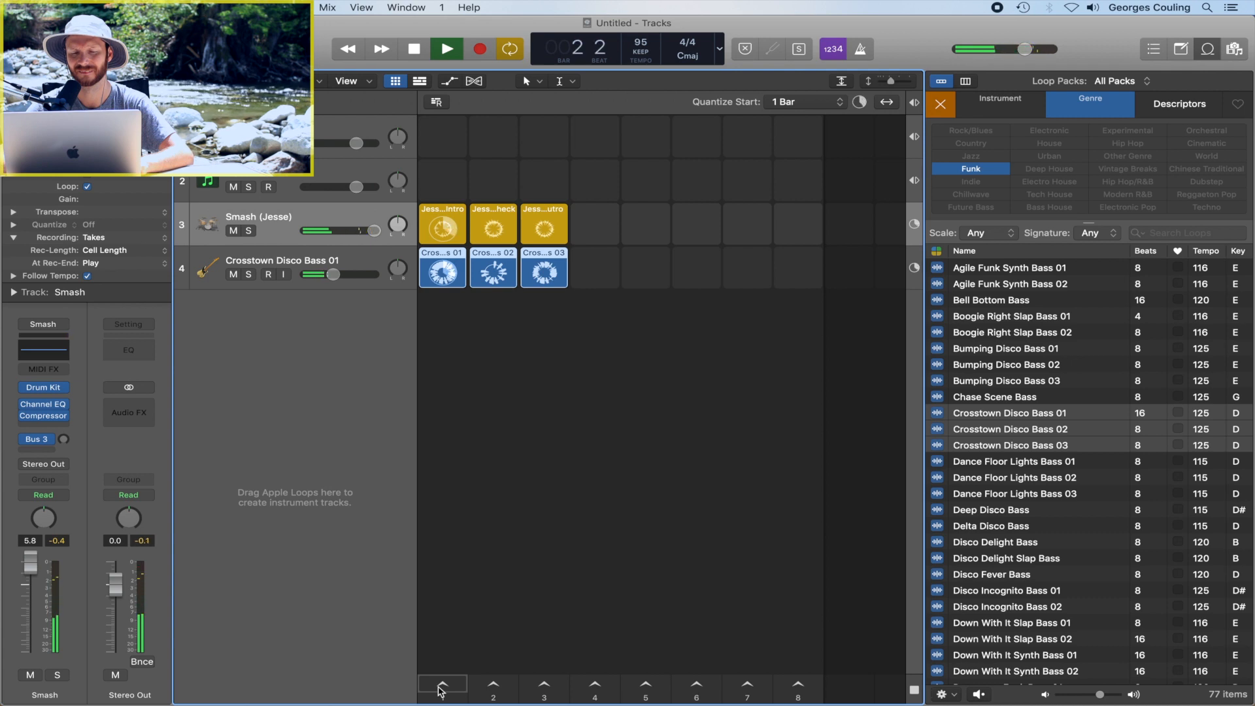
left_click(494, 686)
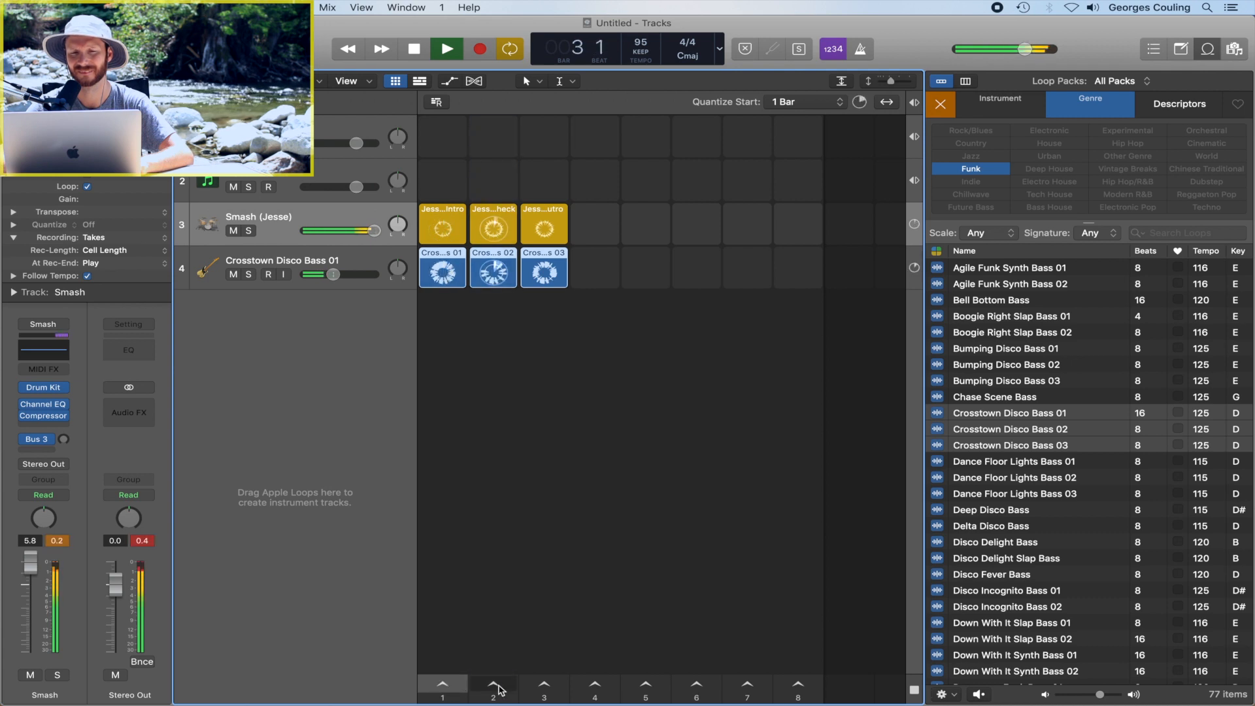
left_click(545, 687)
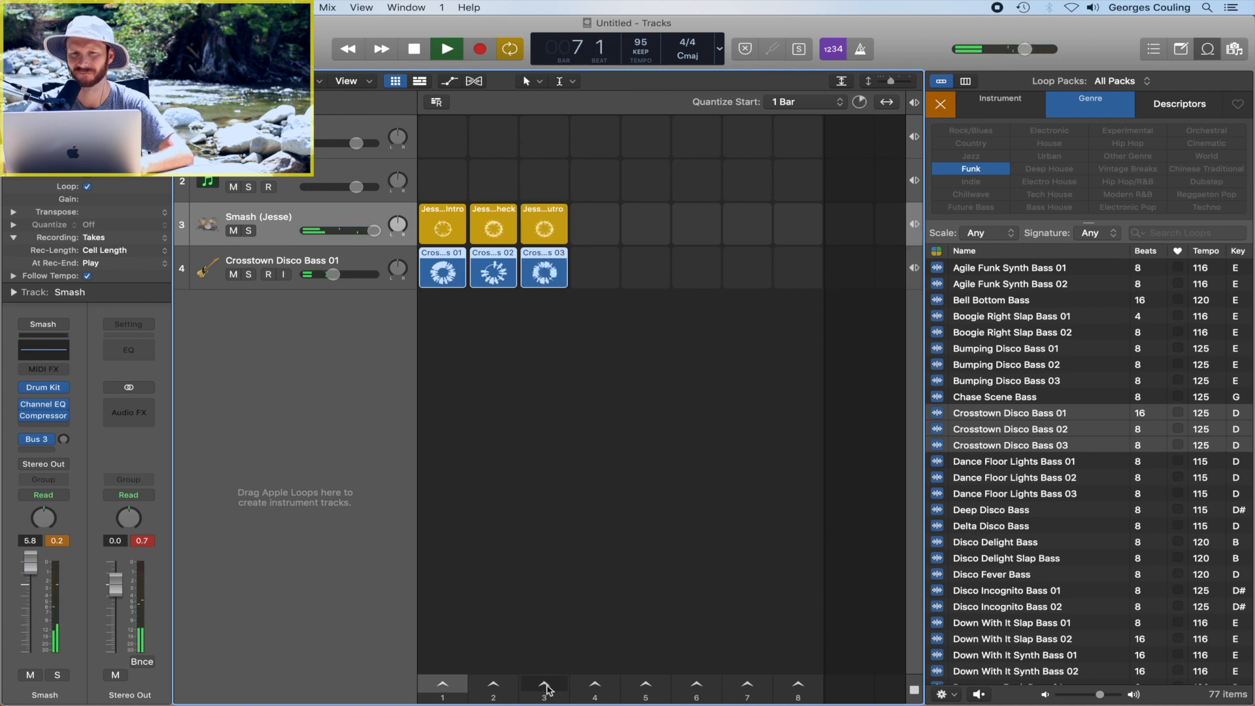
key("space")
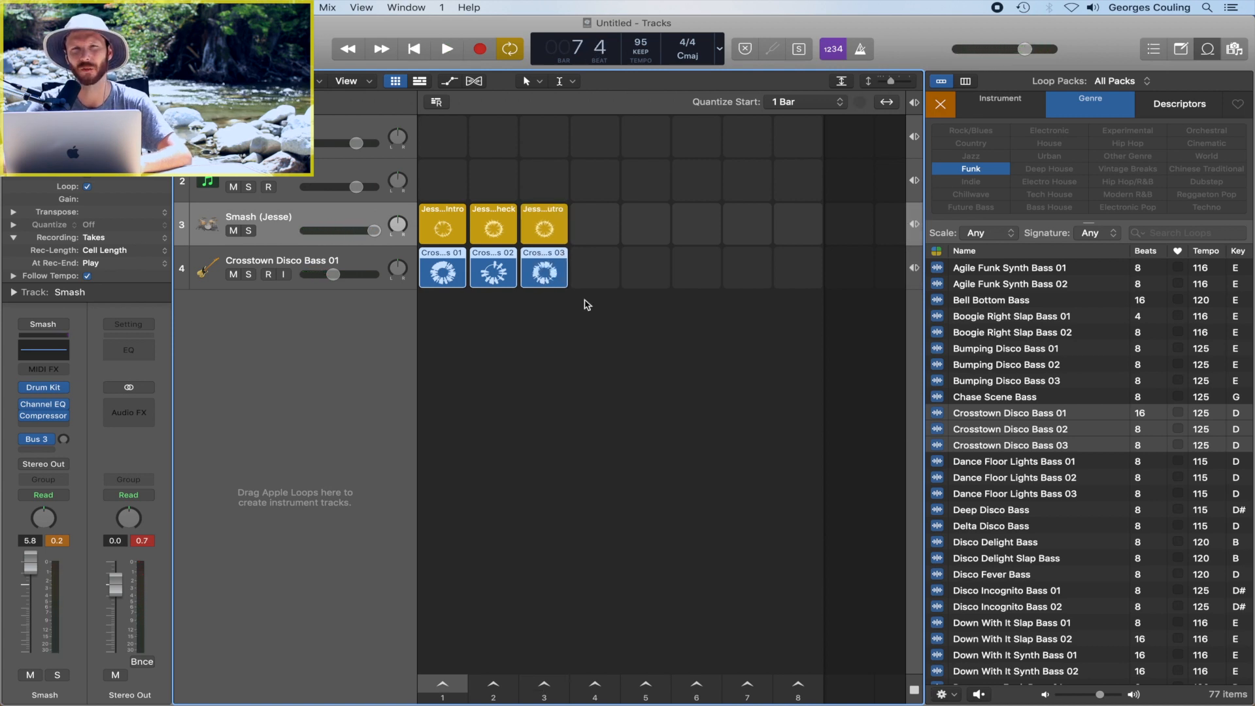
left_click(546, 231)
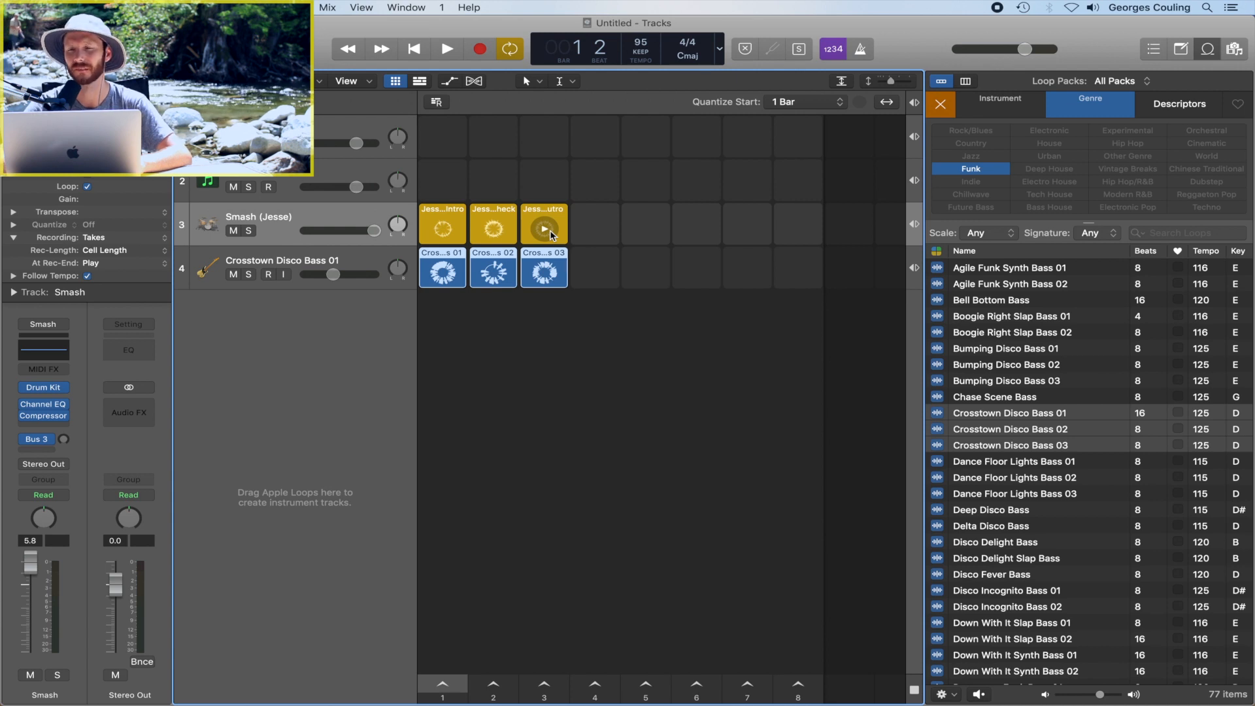
- Clear the loop filters and show only Elec Guitar instrument loops in the Funk genre
left_click(941, 107)
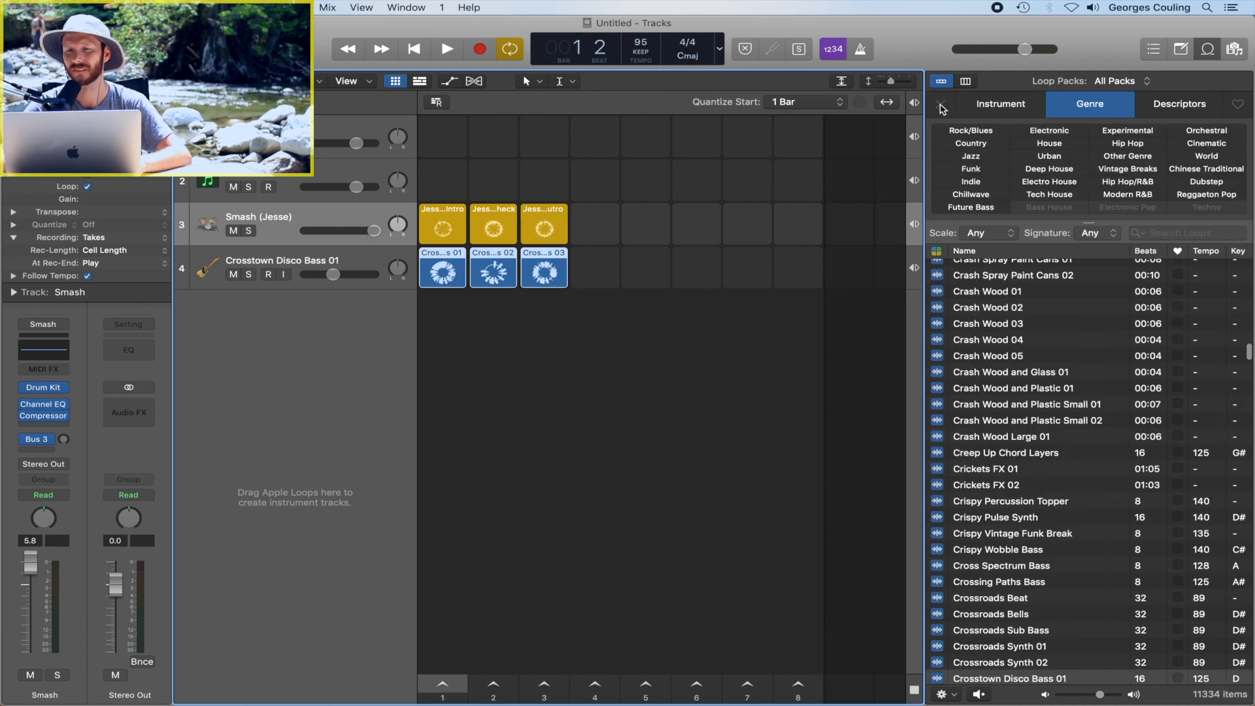
left_click(1000, 107)
left_click(1128, 158)
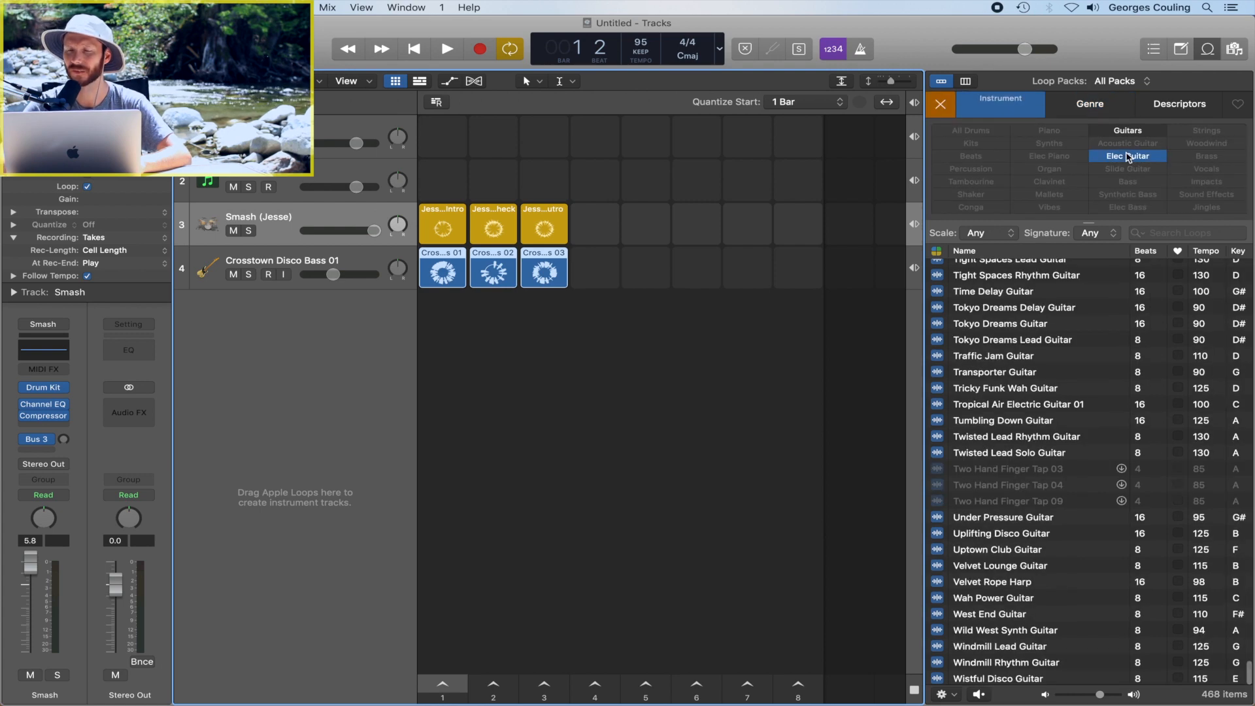
left_click(1088, 102)
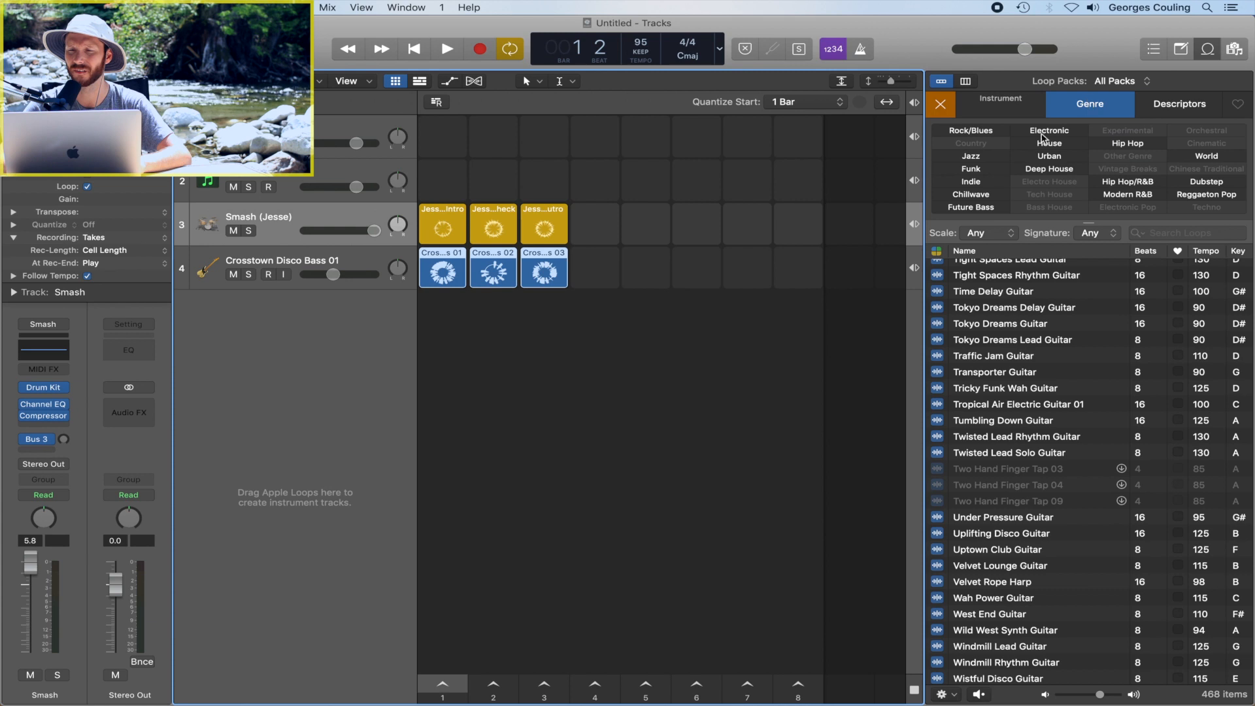
left_click(979, 169)
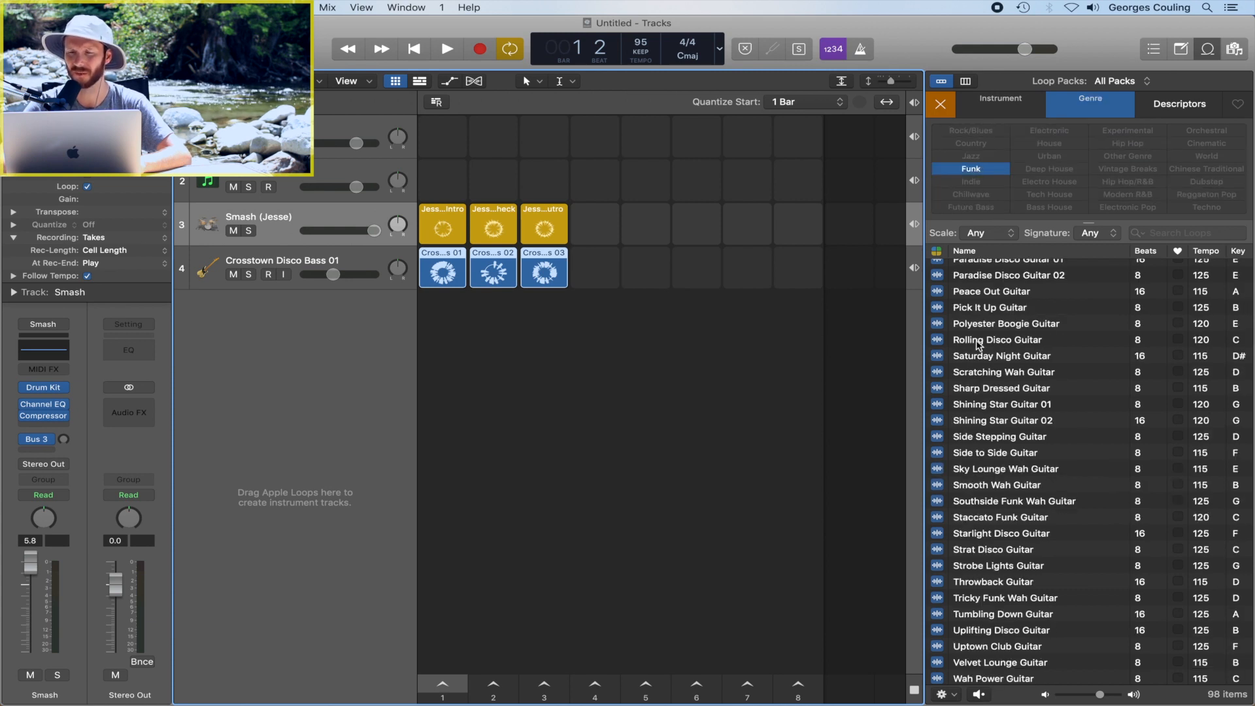
- Browse the funk guitar loops and preview several, including Offbeat Auto Wah, Lightning Disco, Liquid Disco Auto Wah, Drop the Funk Lead and Chase Scene Wah Guitar
scroll(964, 334, "up", 5)
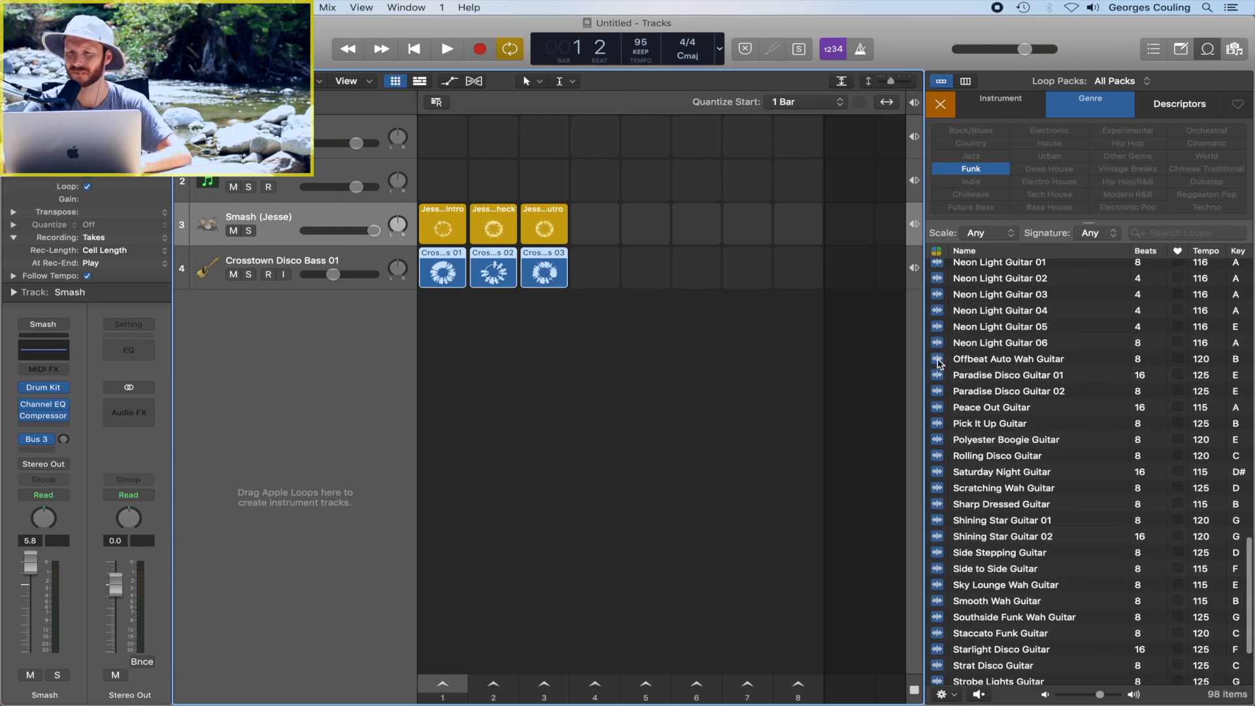
left_click(938, 363)
scroll(961, 315, "up", 5)
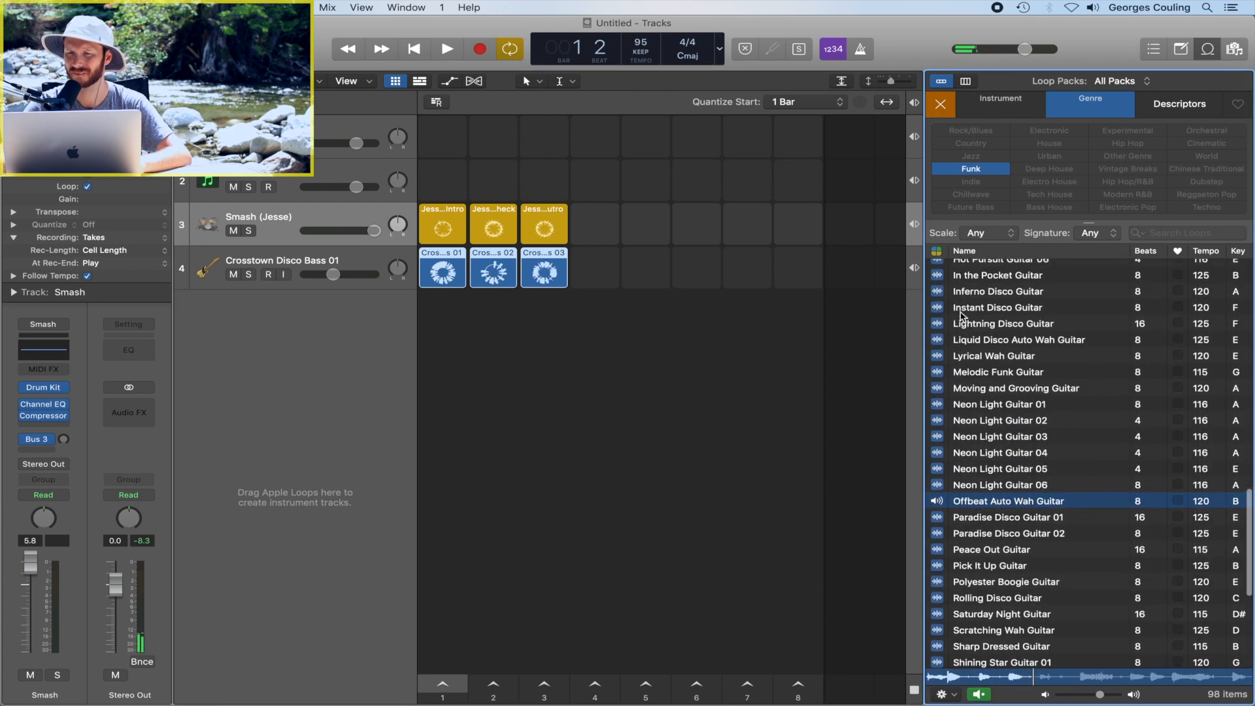
scroll(960, 315, "up", 2)
left_click(939, 363)
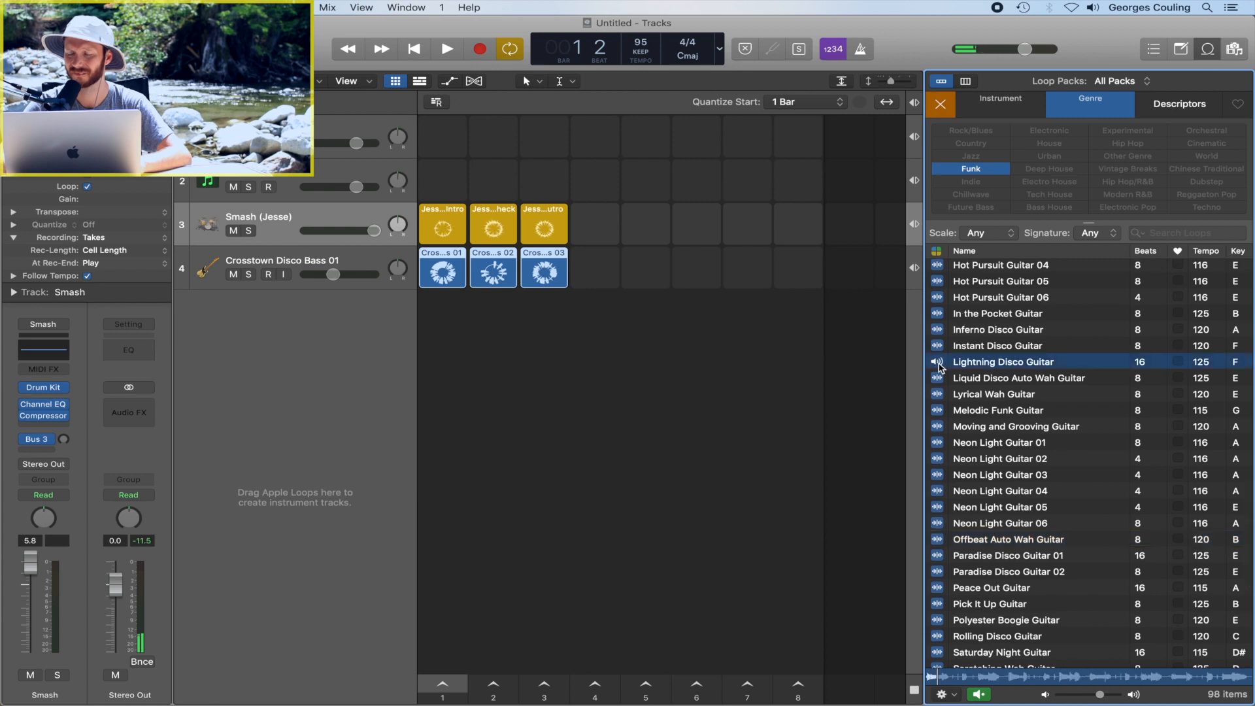
scroll(939, 366, "up", 3)
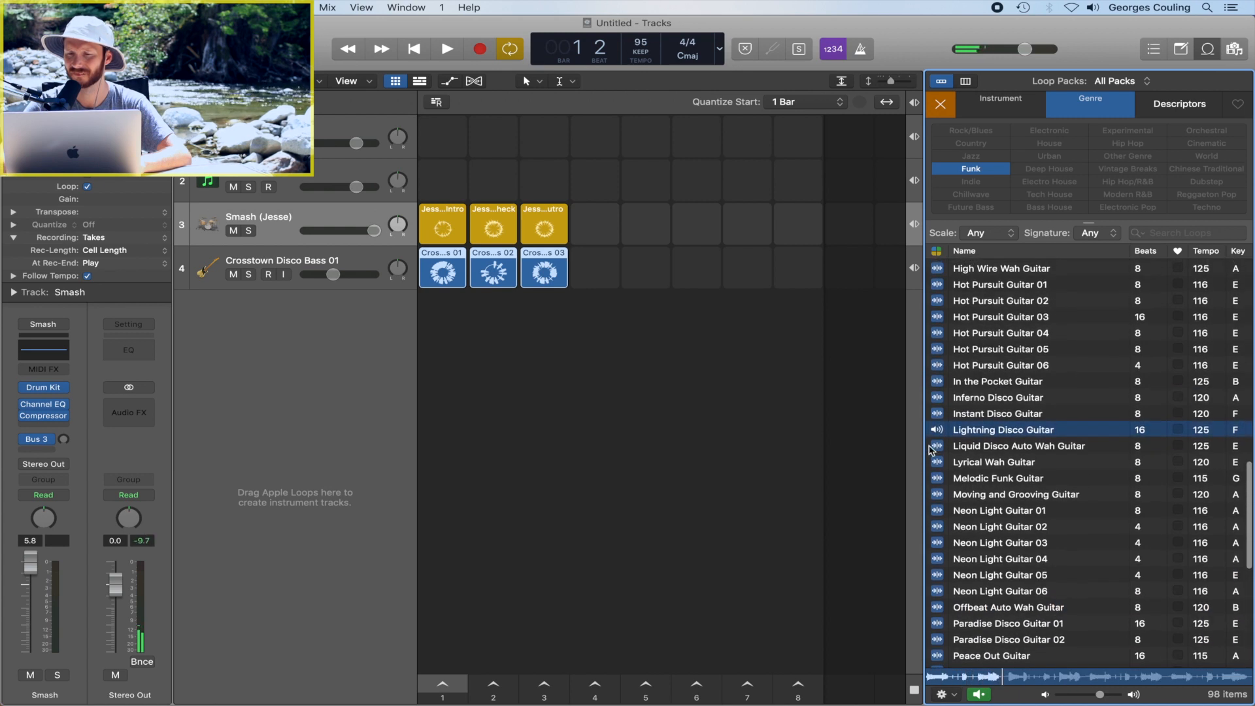
left_click(931, 449)
scroll(952, 405, "up", 1)
scroll(952, 405, "up", 5)
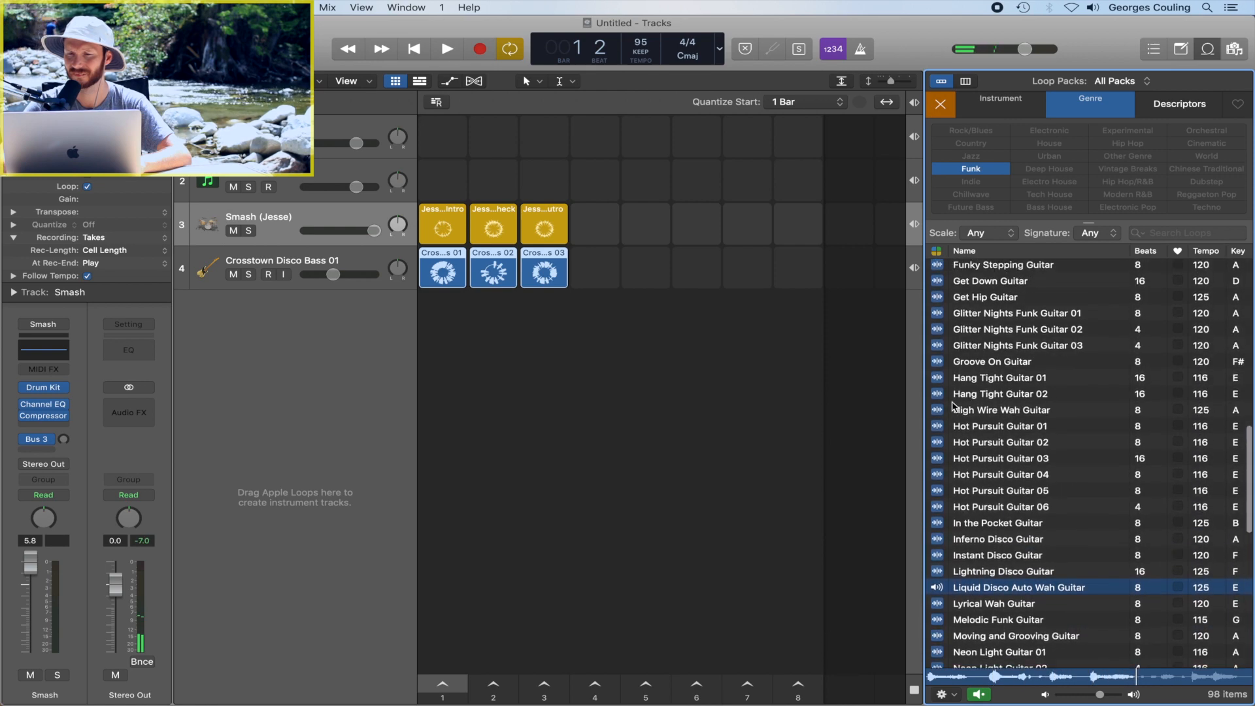
scroll(953, 406, "up", 8)
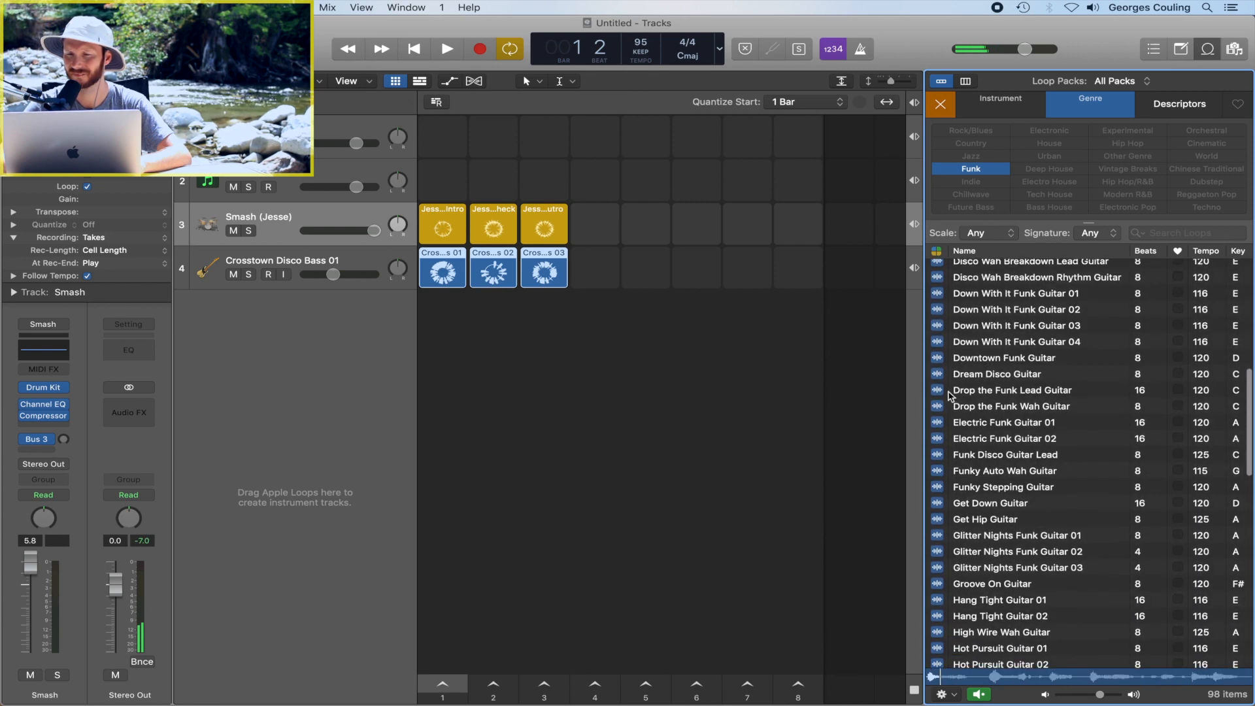
left_click(948, 392)
scroll(949, 396, "up", 4)
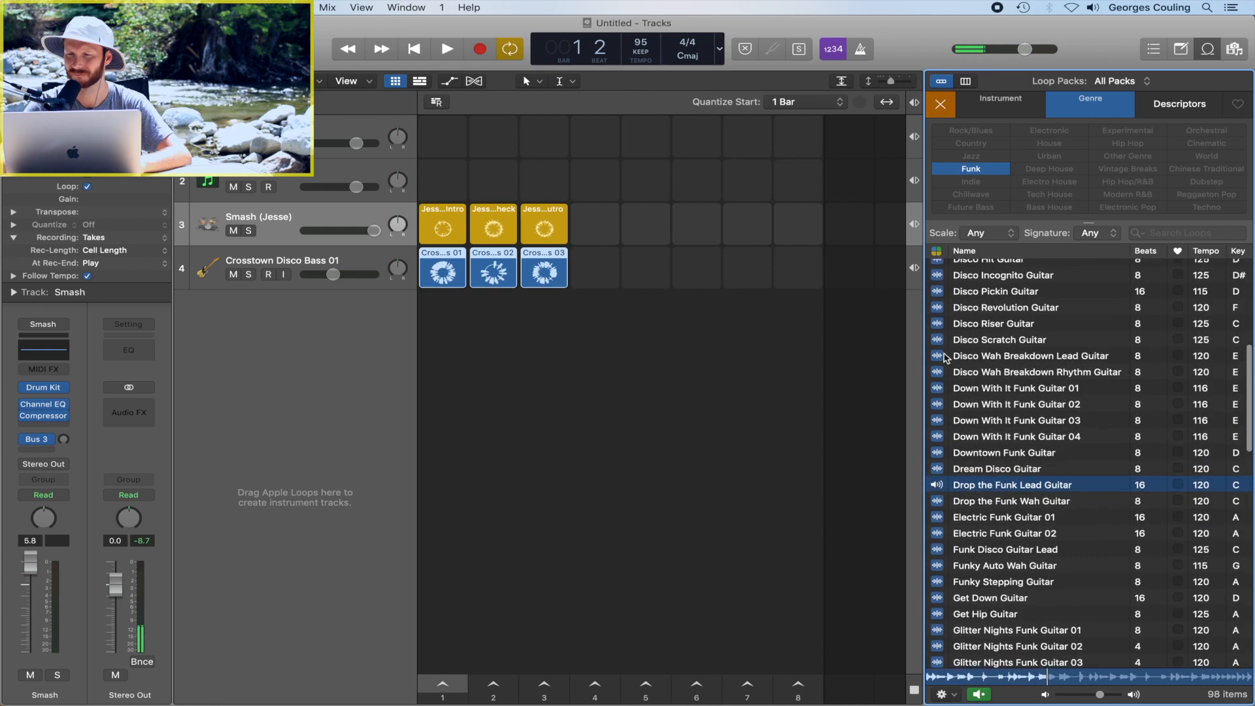
left_click(947, 356)
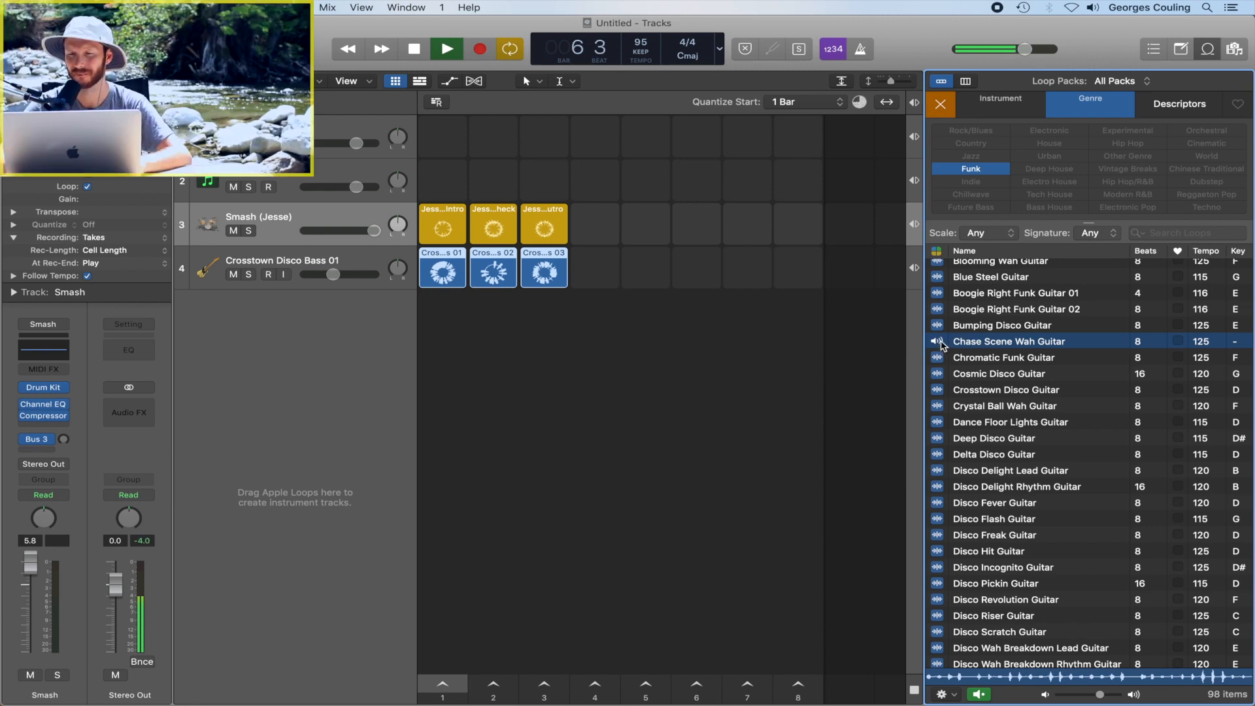
- Stop the loop preview, place Chase Scene Wah Guitar in scene 1 of a new track, and stop playback
left_click(940, 342)
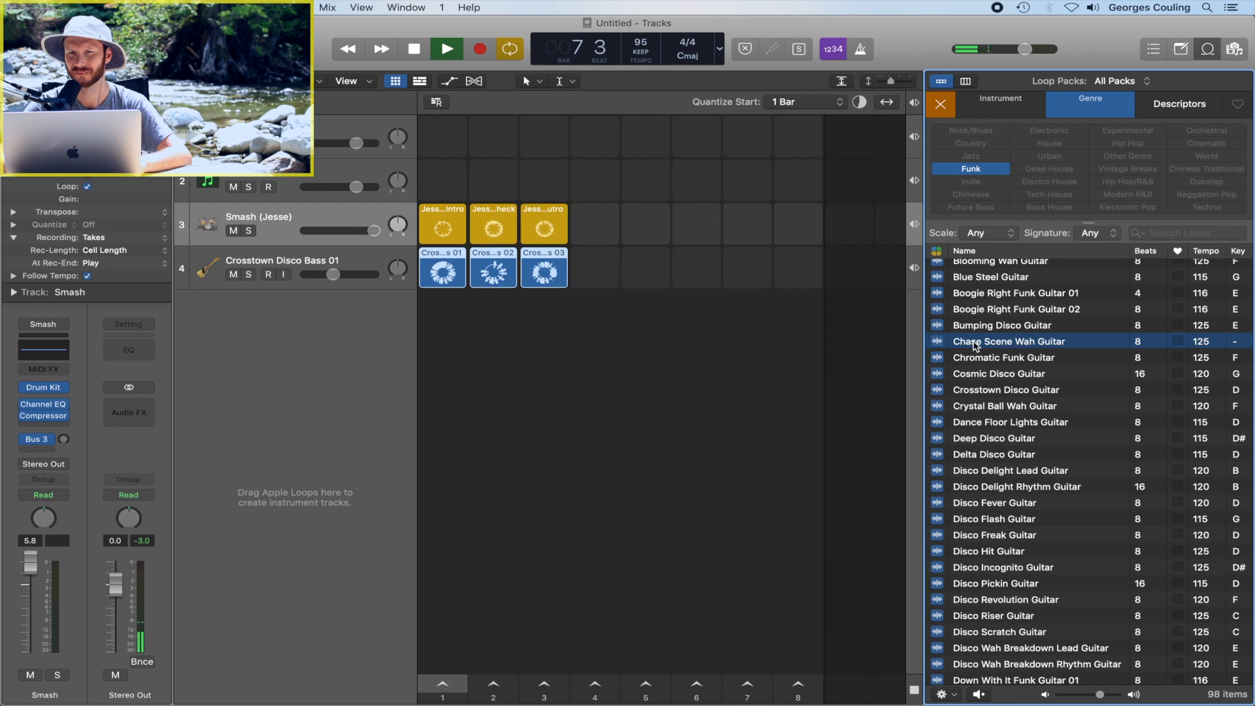
left_click_drag(976, 347, 444, 317)
key("space")
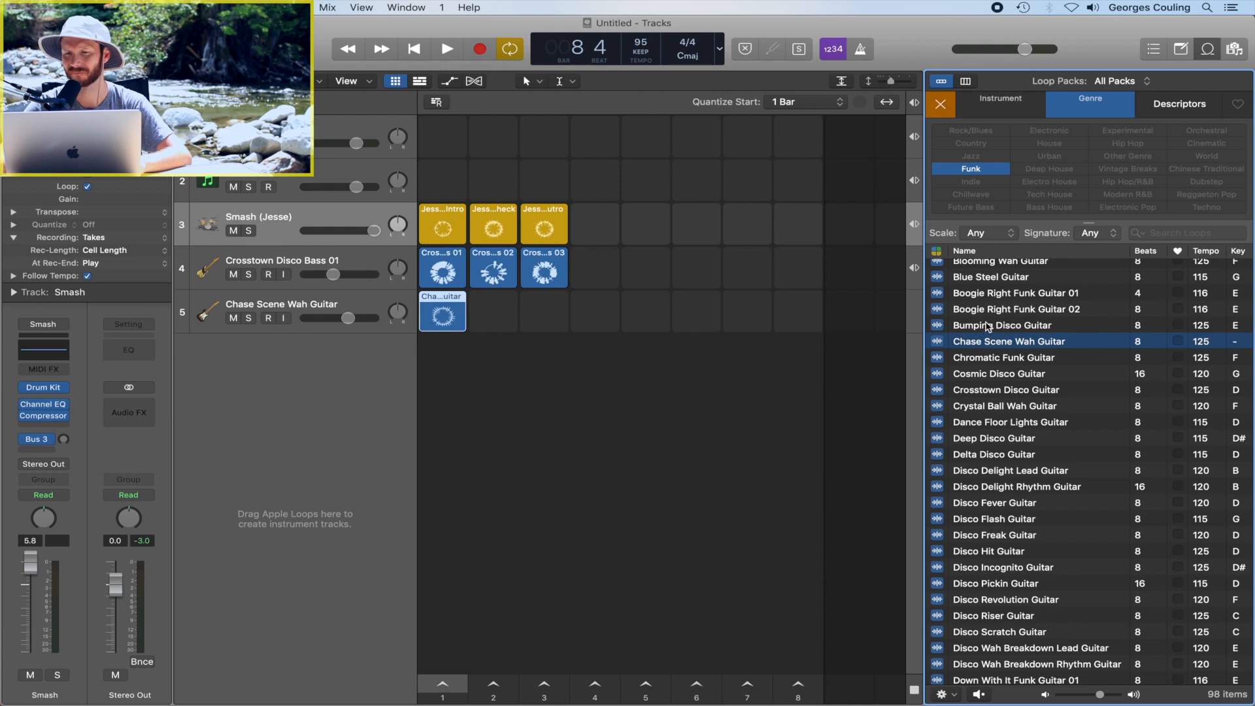
- Preview Bumping Disco Guitar and Bell Bottom Guitar and place them in scenes 2 and 3 of the guitar track
left_click(939, 329)
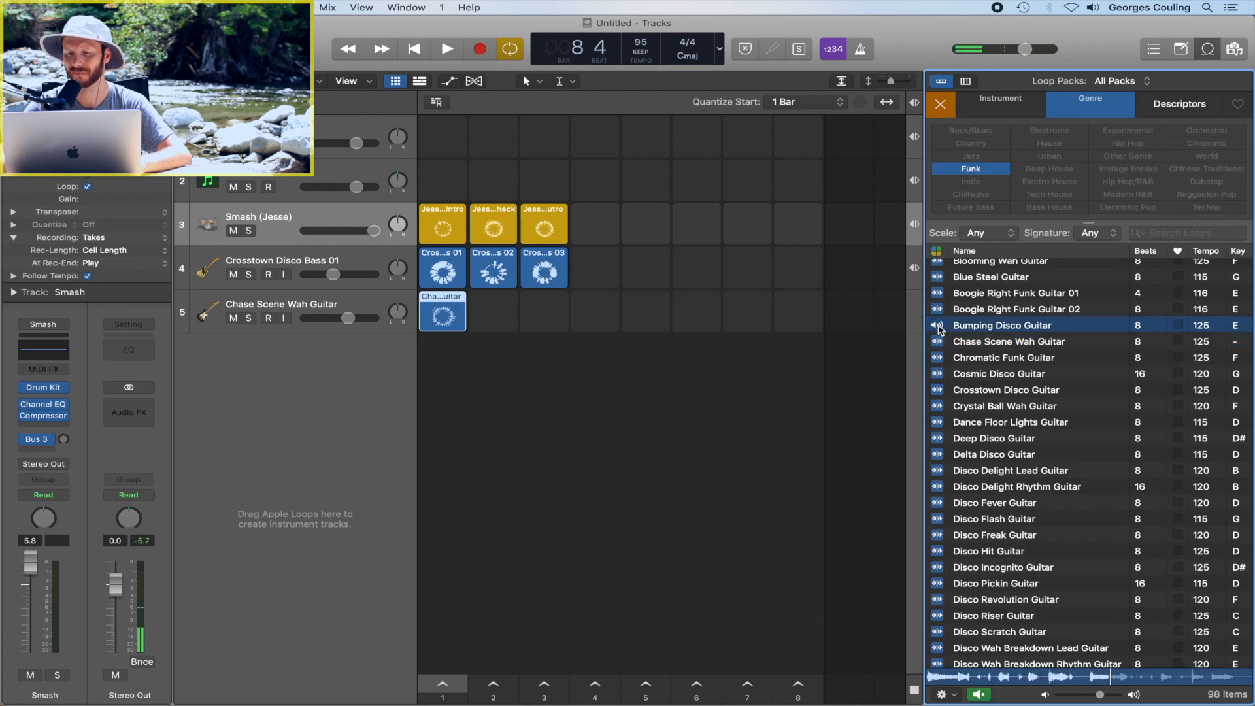
left_click(939, 326)
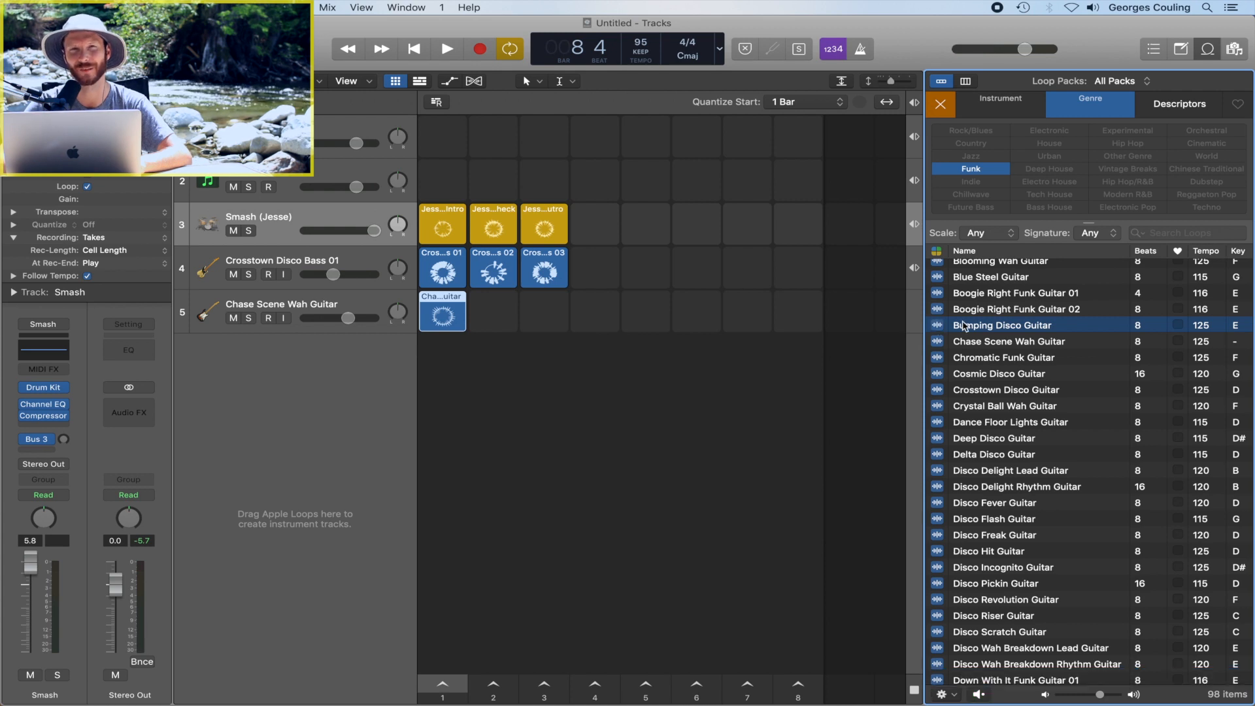
left_click_drag(964, 326, 504, 337)
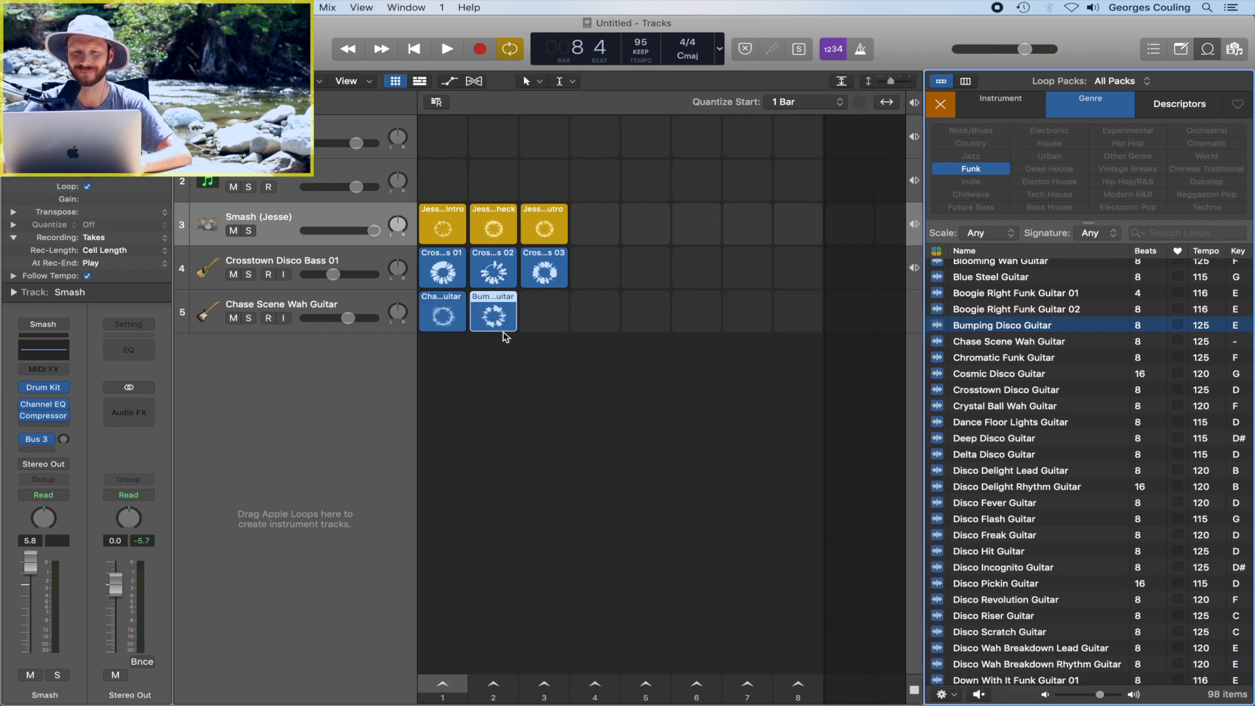
scroll(972, 286, "up", 3)
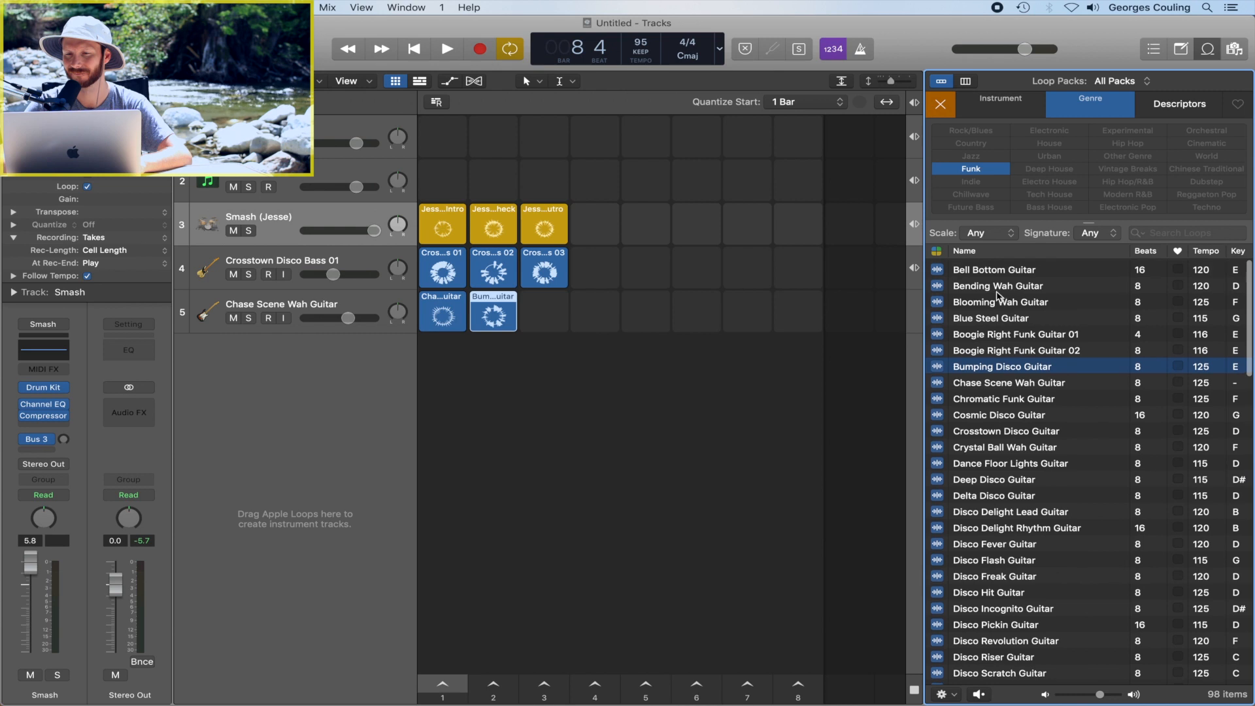
left_click(937, 268)
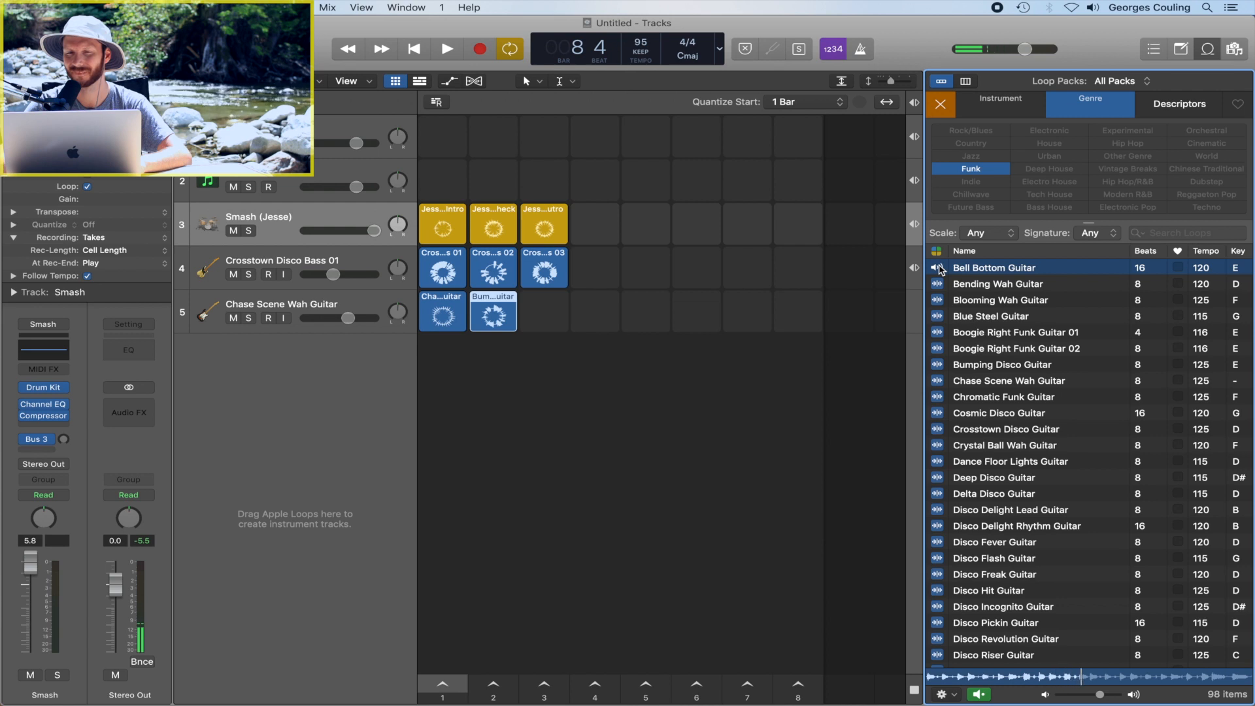
left_click_drag(940, 269, 534, 323)
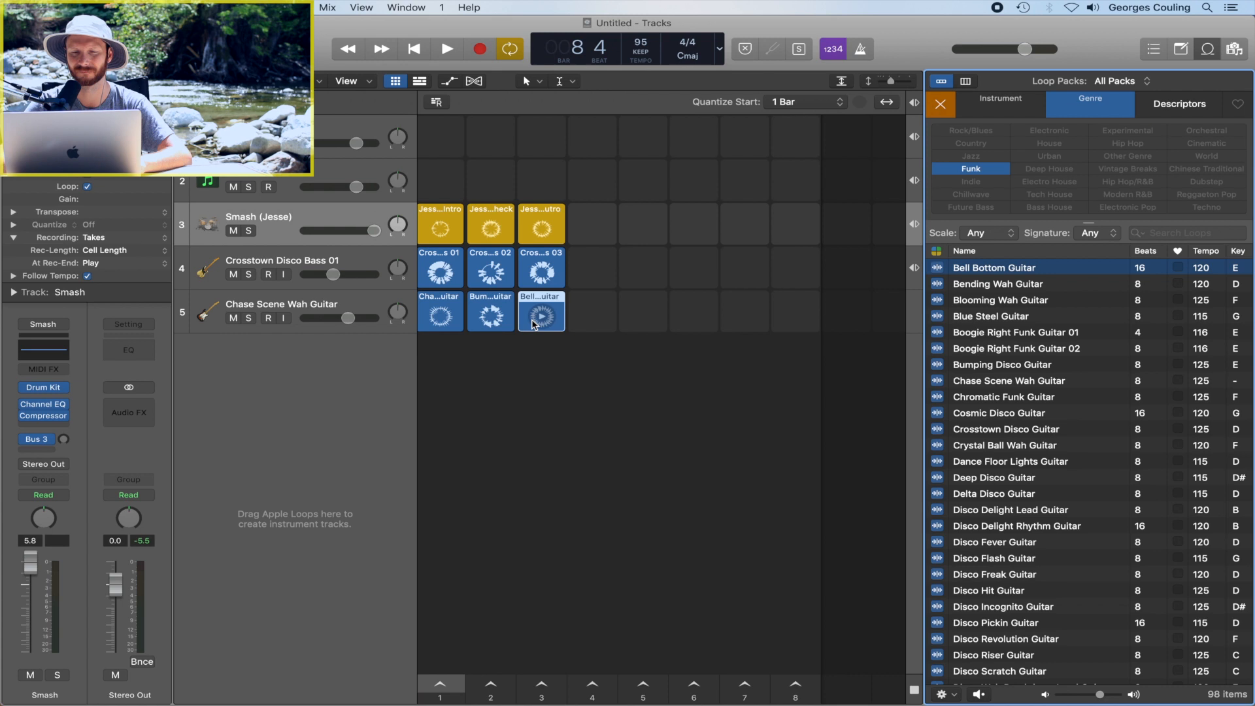
- Select the Bumping Disco Guitar cell, play scene 2, and stop playback
left_click(503, 301)
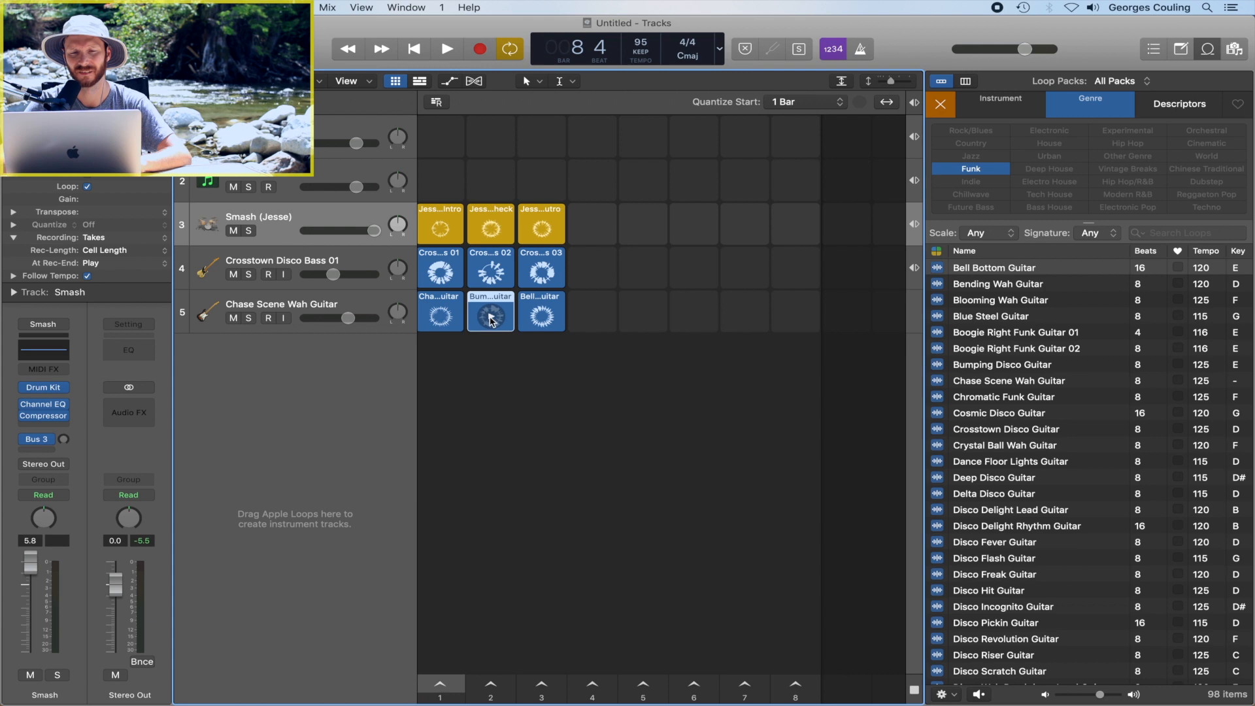
left_click(490, 683)
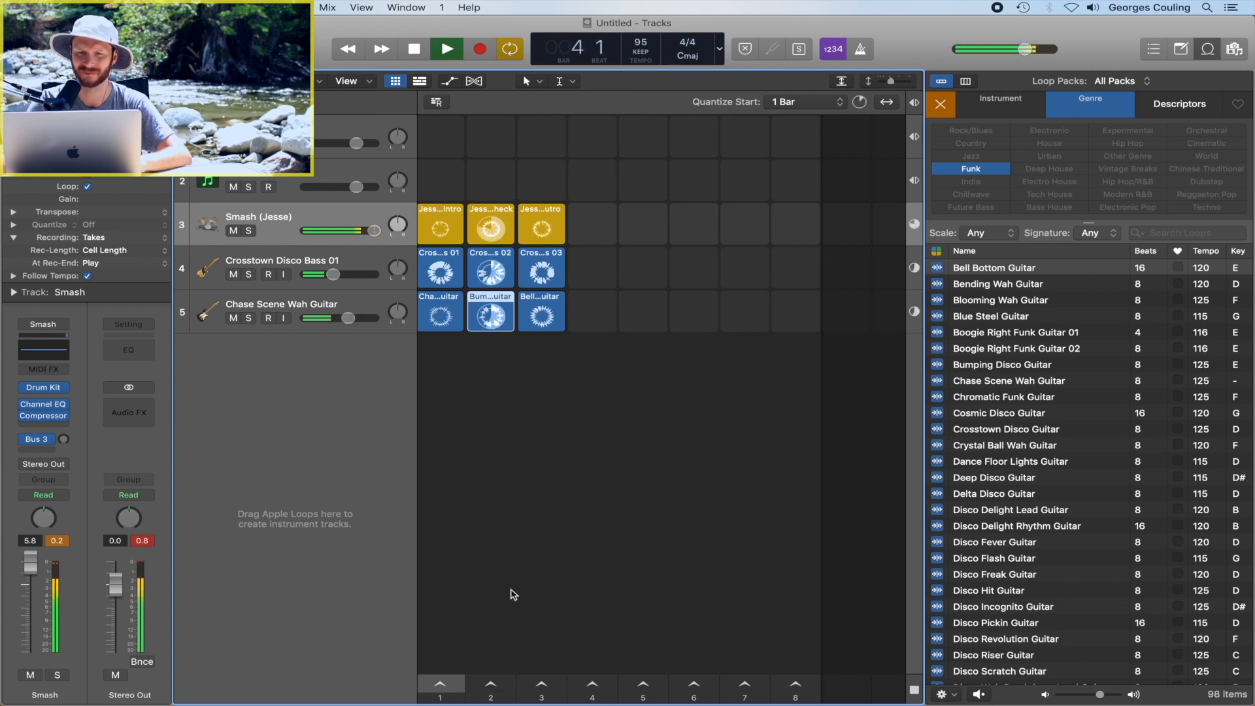
key("space")
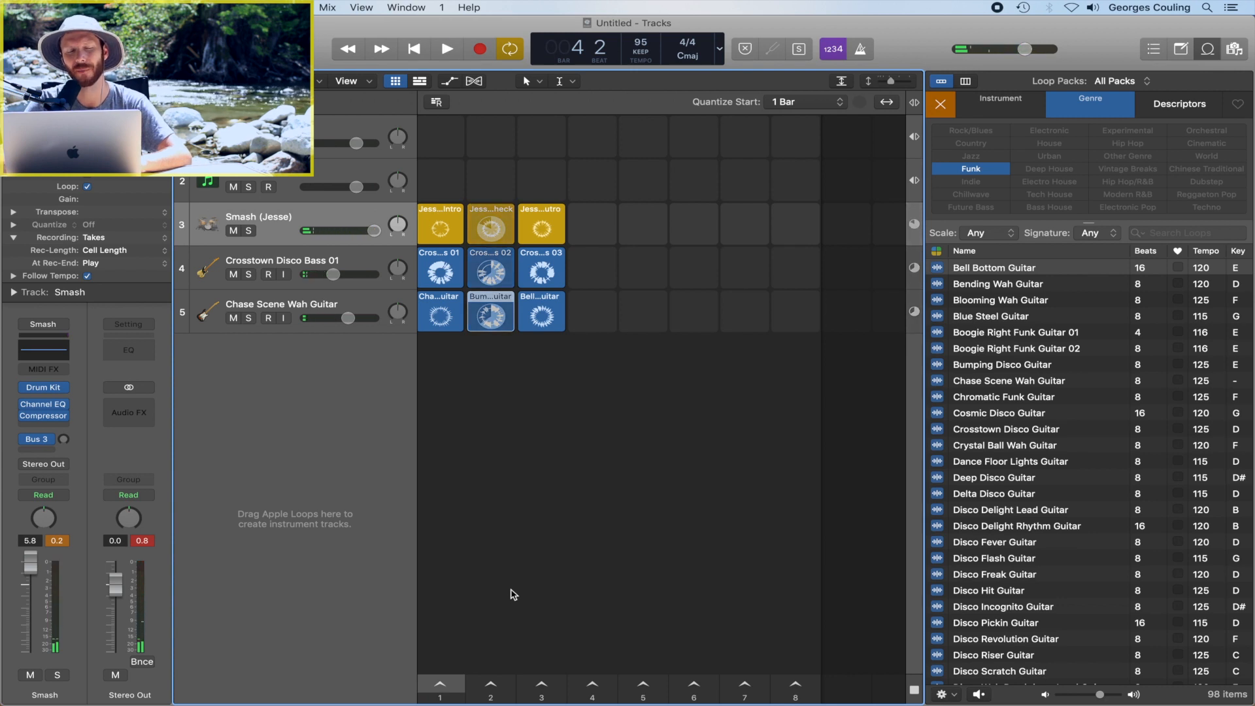
- Shorten the Bumping Disco Guitar loop in scene 2 to one bar by moving its end marker to bar 2, and play scene 2
mouse_move(508, 302)
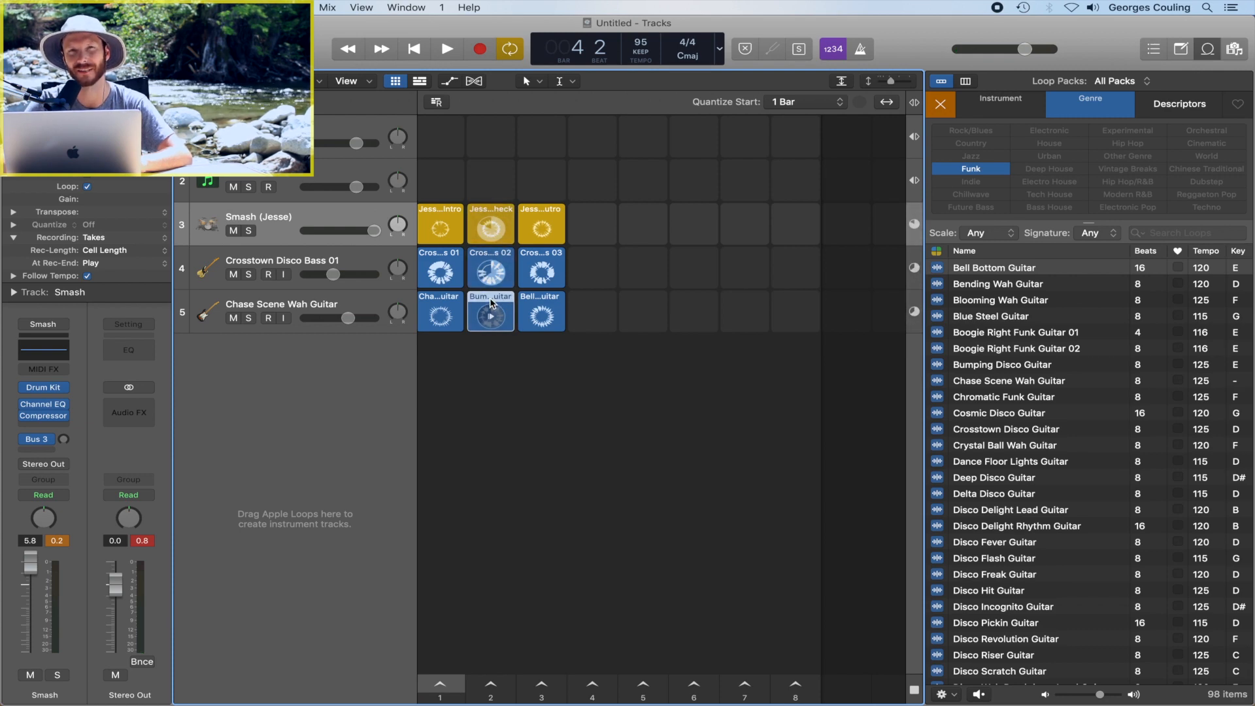
double_click(491, 302)
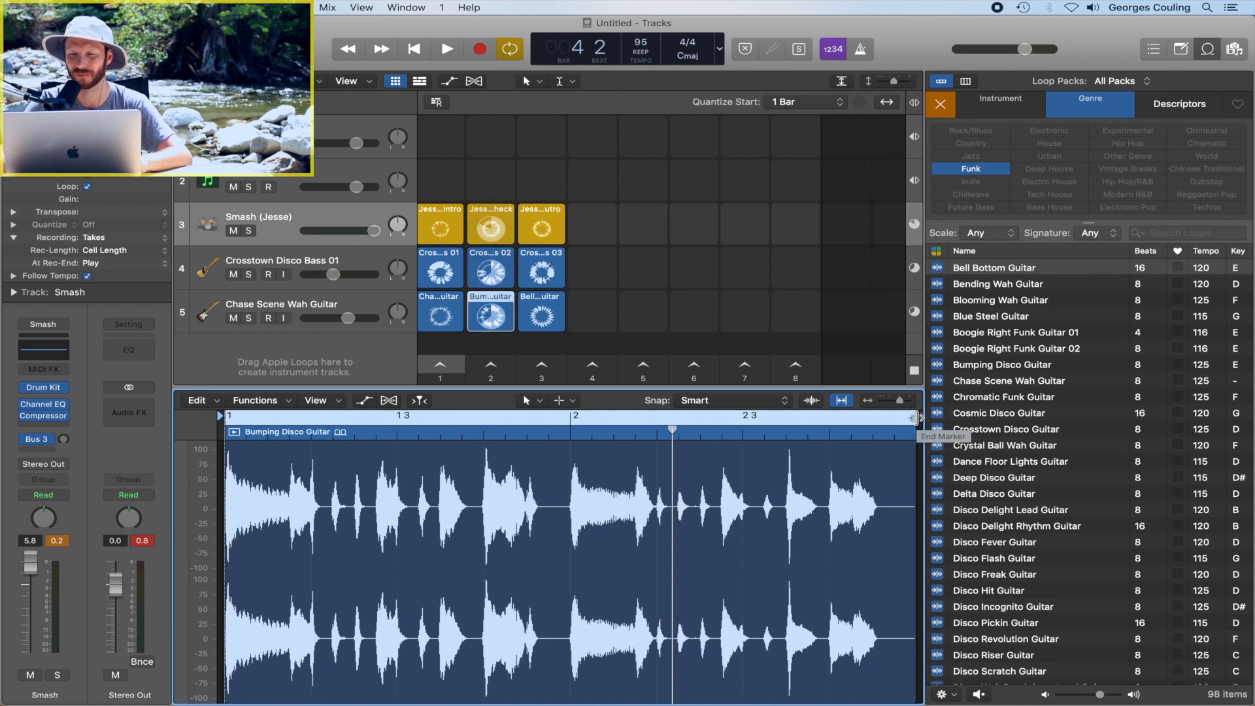
left_click_drag(917, 417, 585, 422)
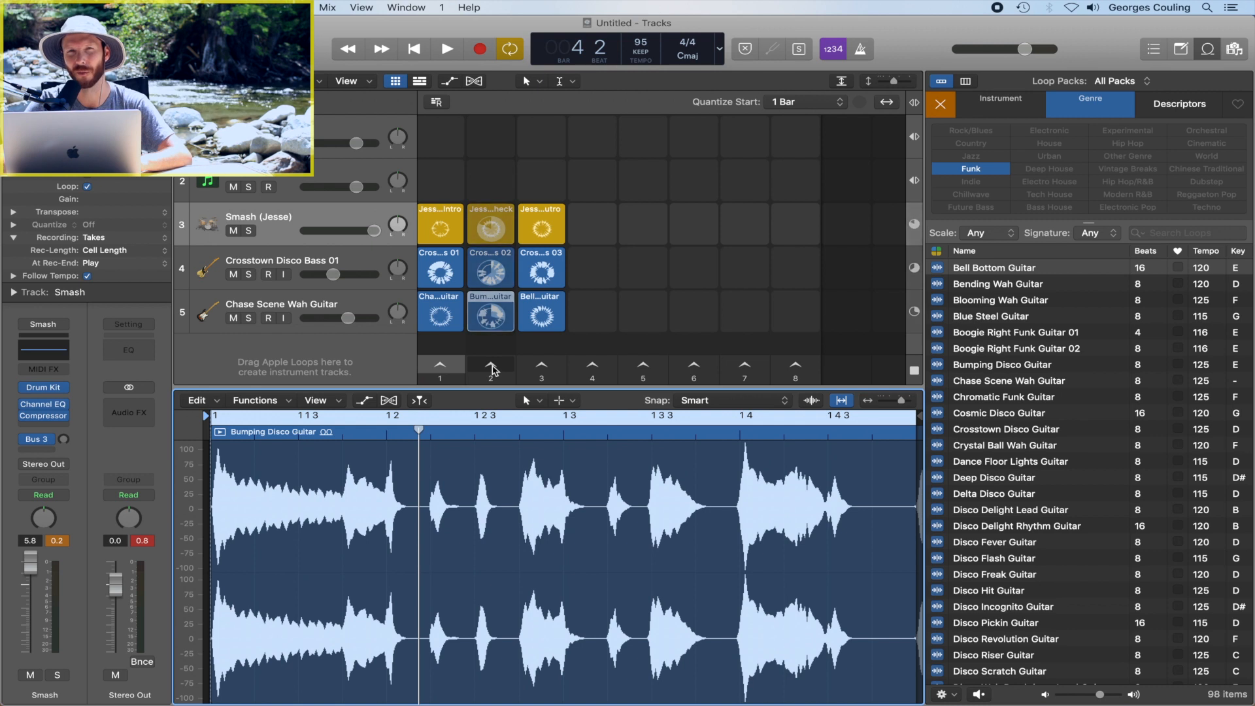
left_click(491, 367)
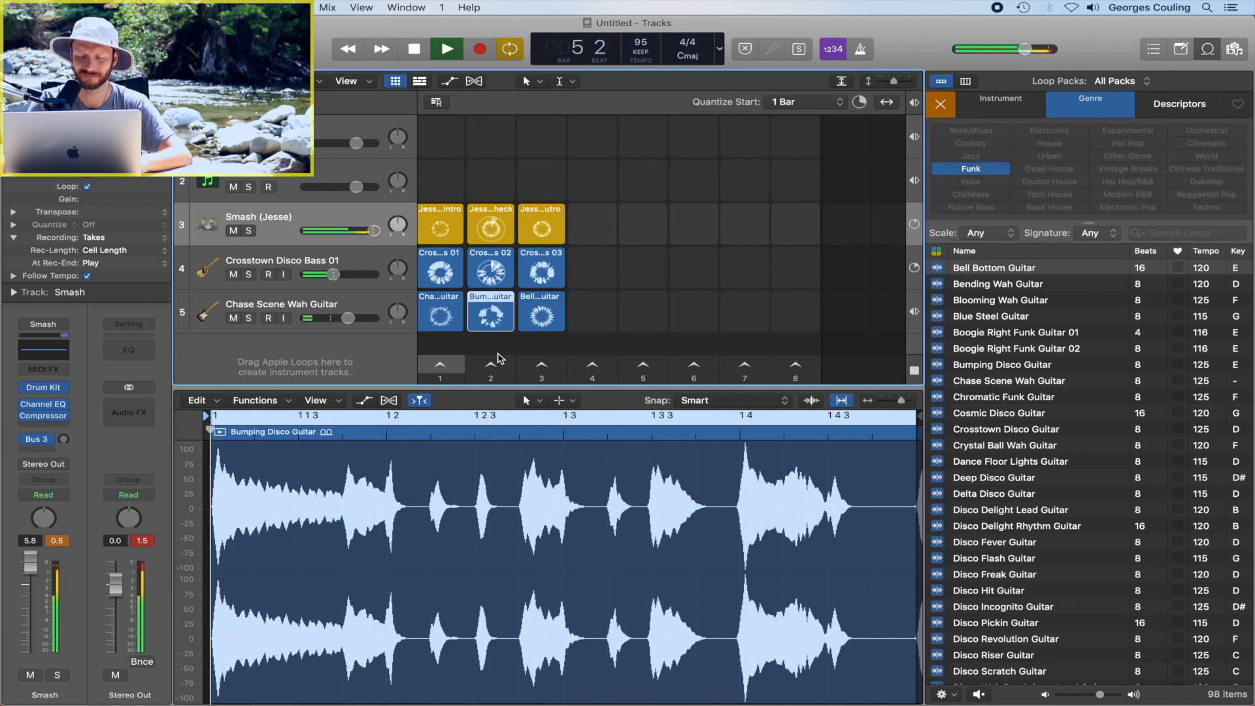
left_click(499, 356)
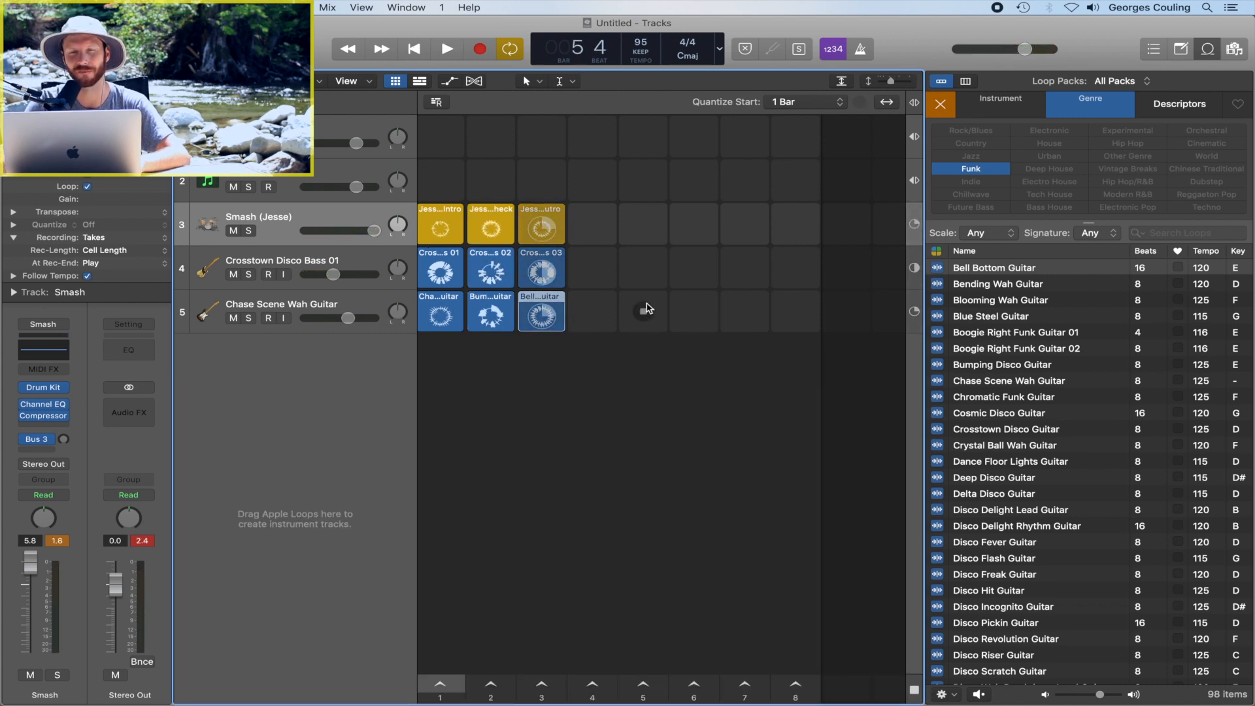
- Open the Bell Bottom Guitar cell of scene 3 in the editor, listen to it with the scene, and stop playback
key("e")
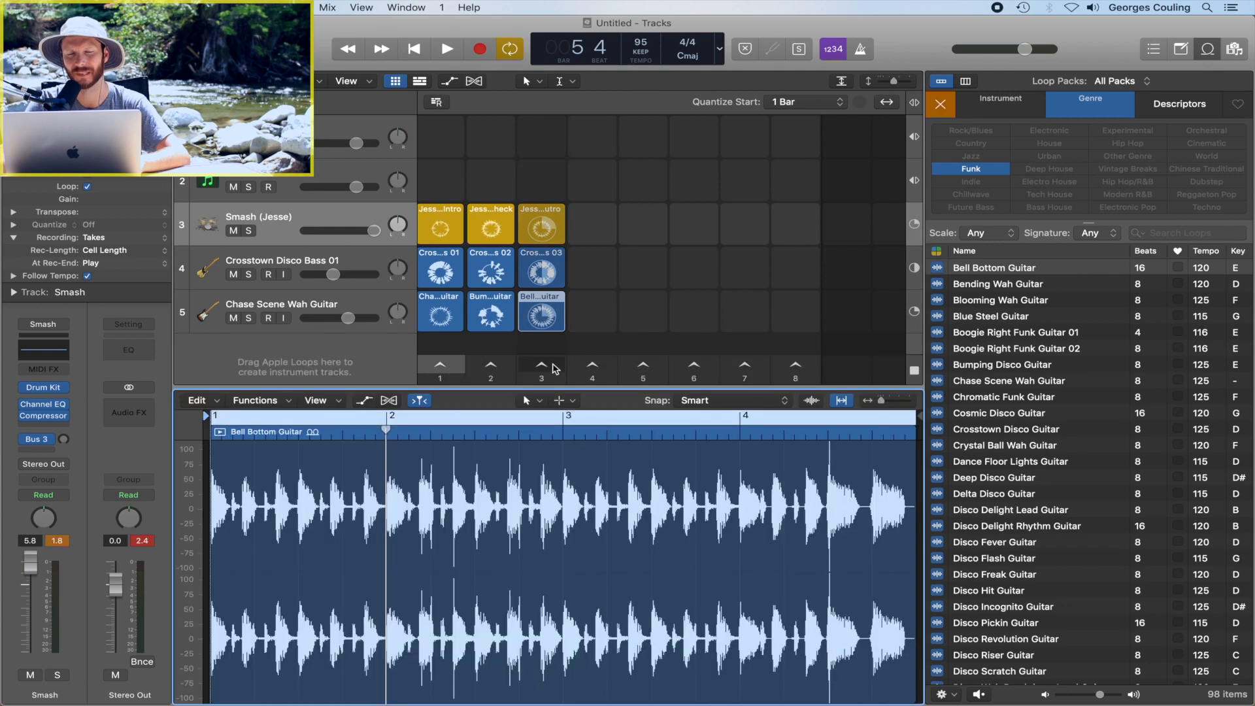
left_click(543, 316)
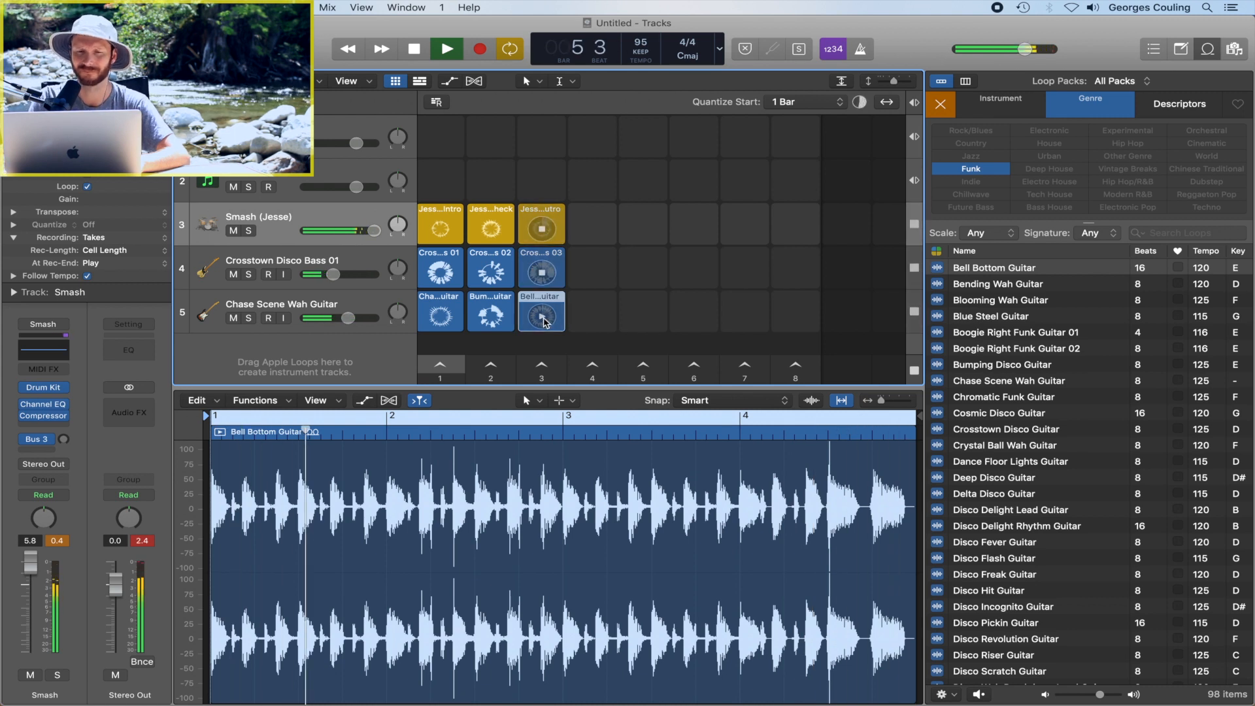
key("space")
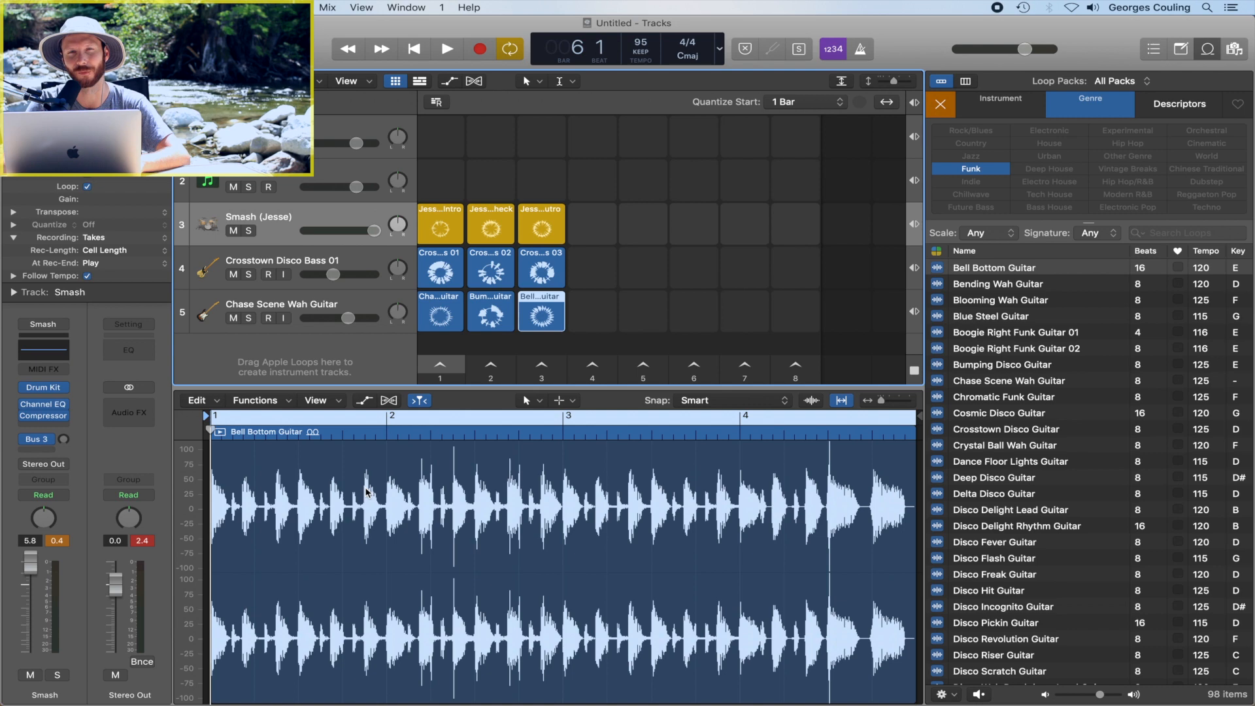
- Use the Marquee Tool to replace bar 2 of Bell Bottom Guitar with a looped repeat of bar 1, and play scene 3
left_click(566, 401)
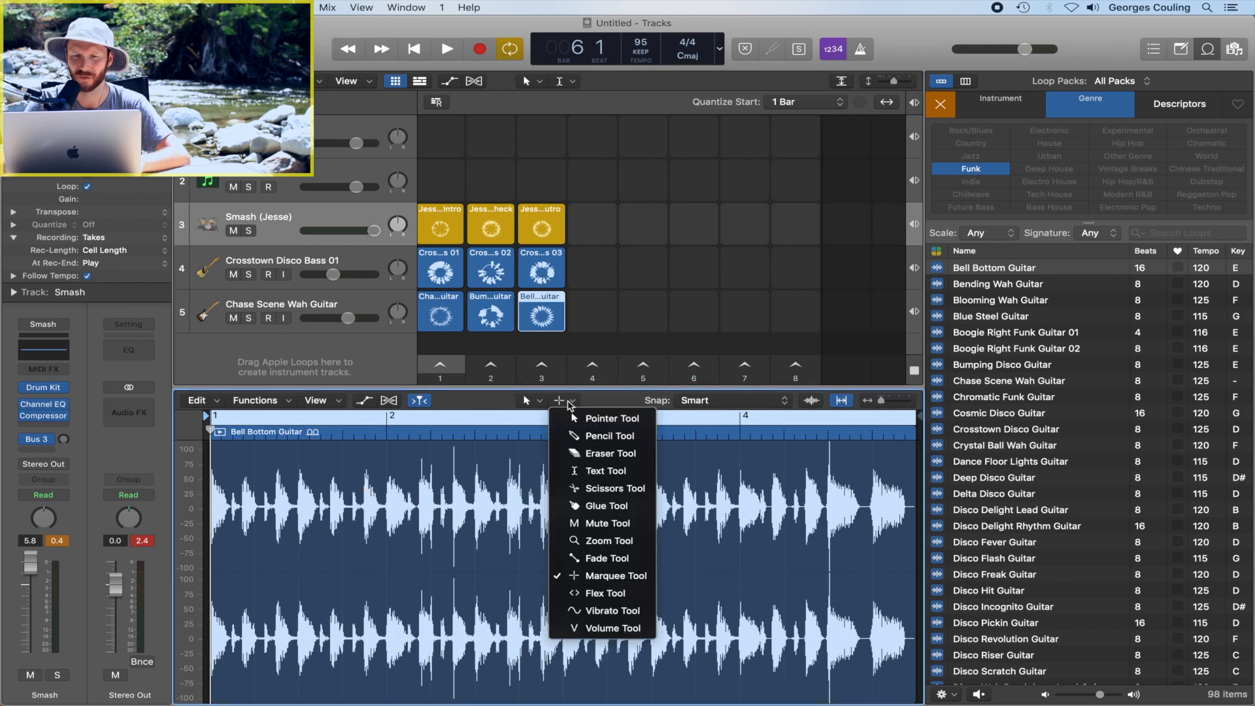
left_click(596, 578)
left_click_drag(386, 523, 563, 471)
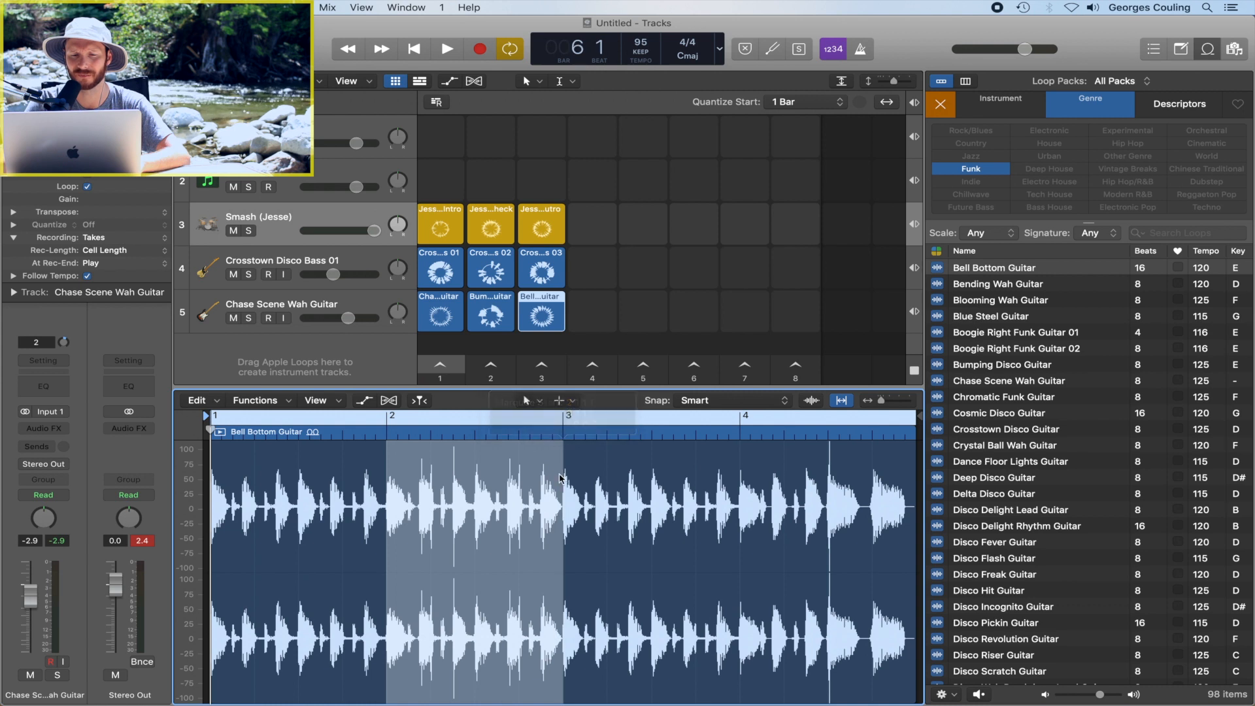
key("Delete")
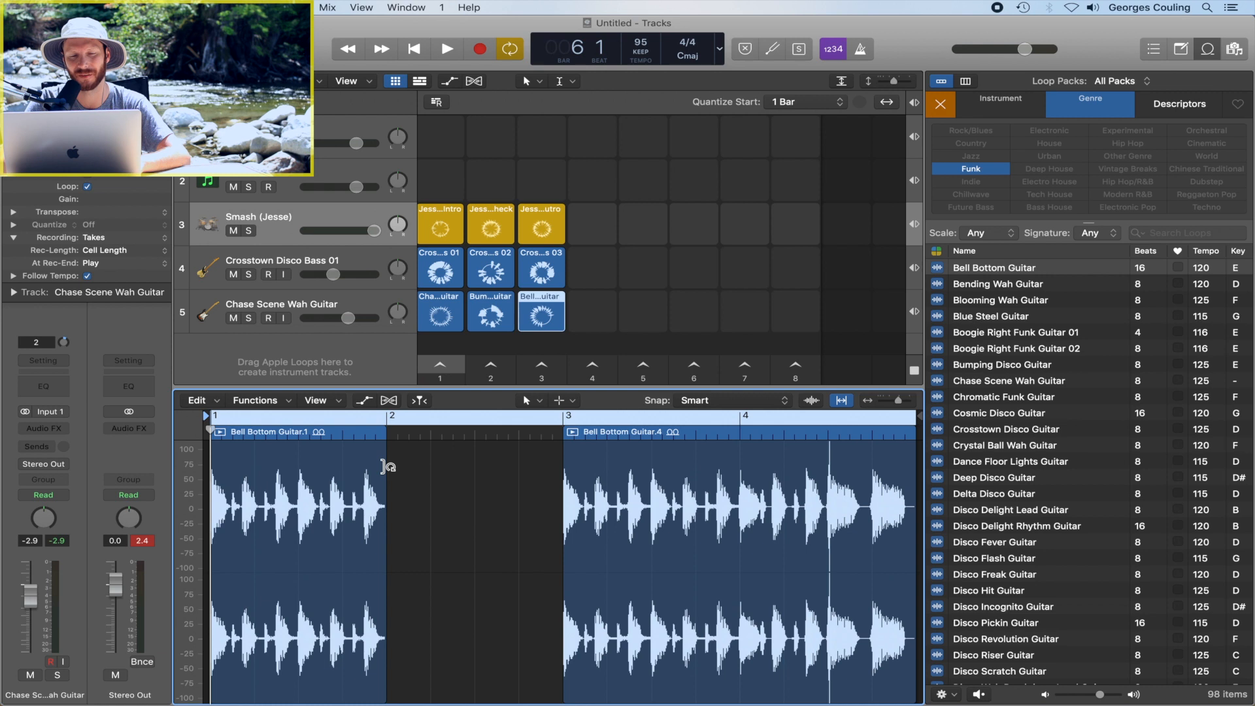
left_click_drag(385, 466, 561, 460)
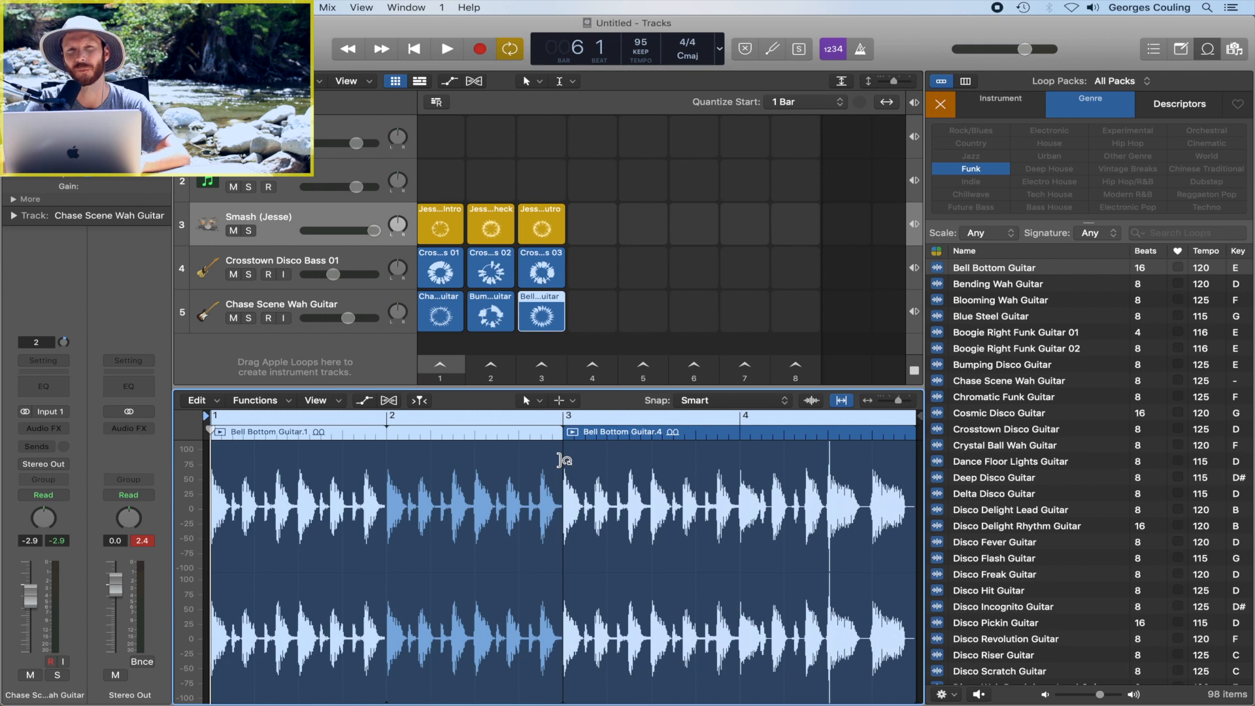
left_click(541, 366)
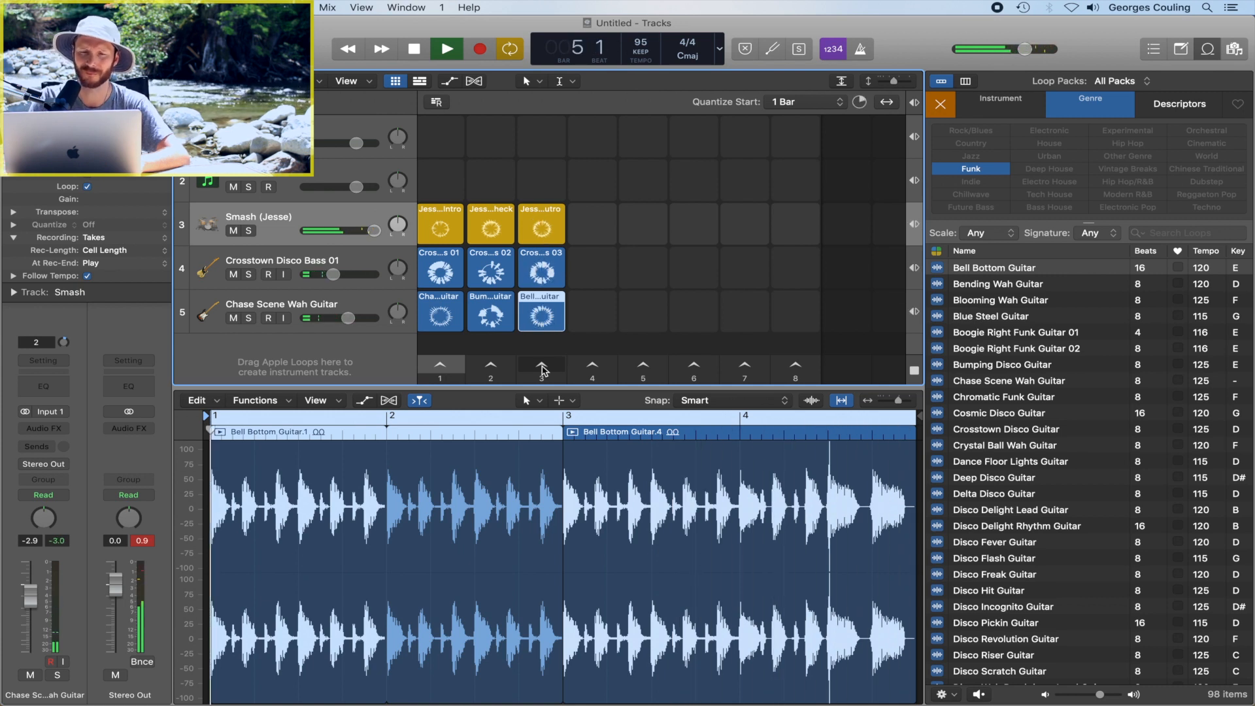
left_click(447, 371)
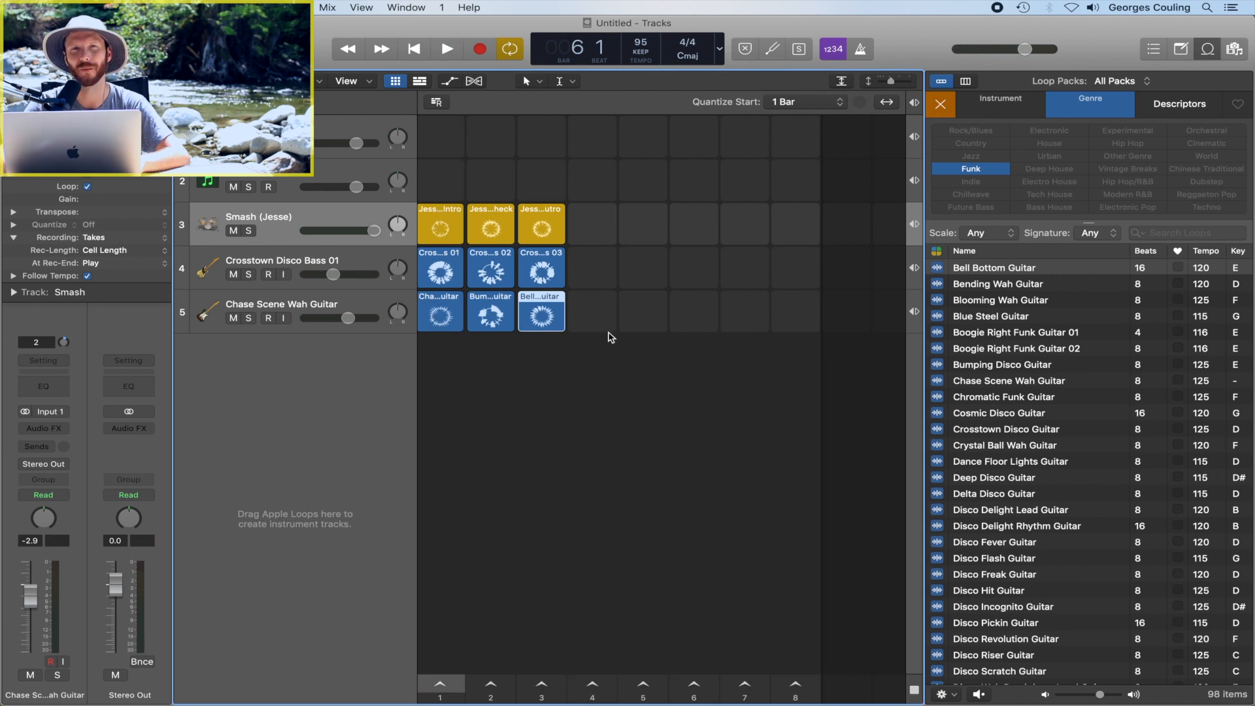
- Clear the loop filters, show only Clavinet instrument loops, and preview Disco Delight Clav
left_click(939, 106)
left_click(993, 107)
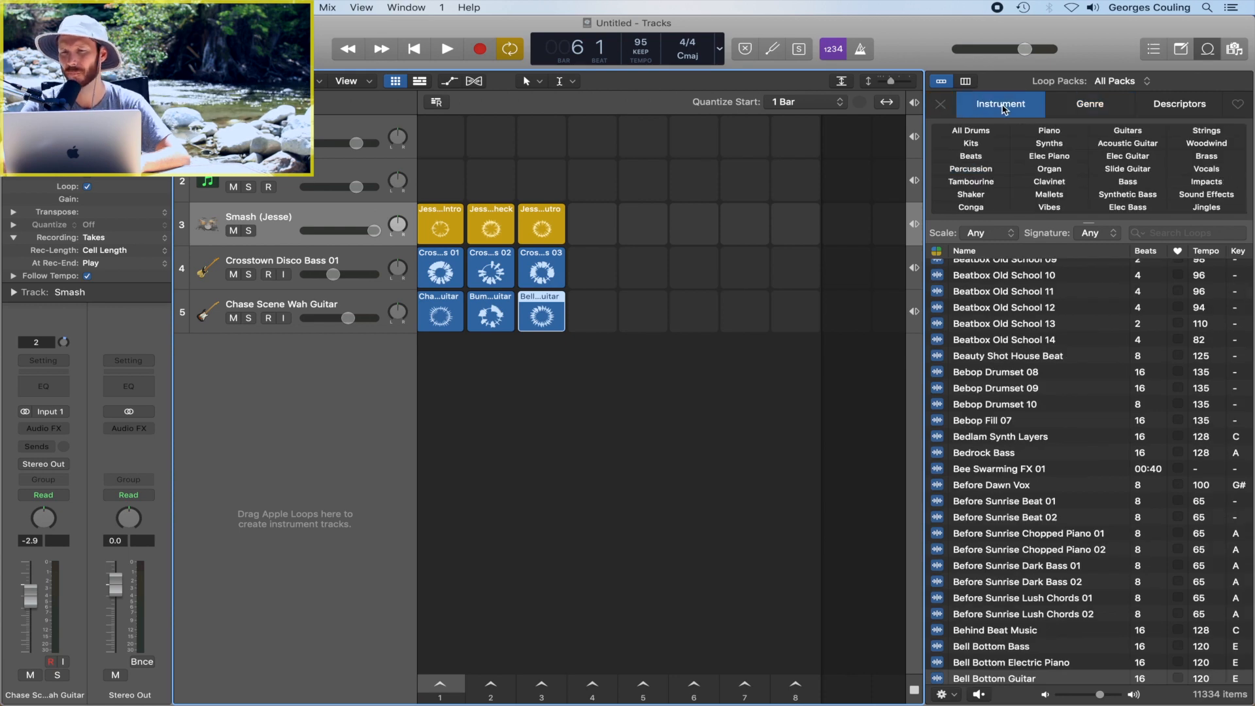
left_click(1050, 182)
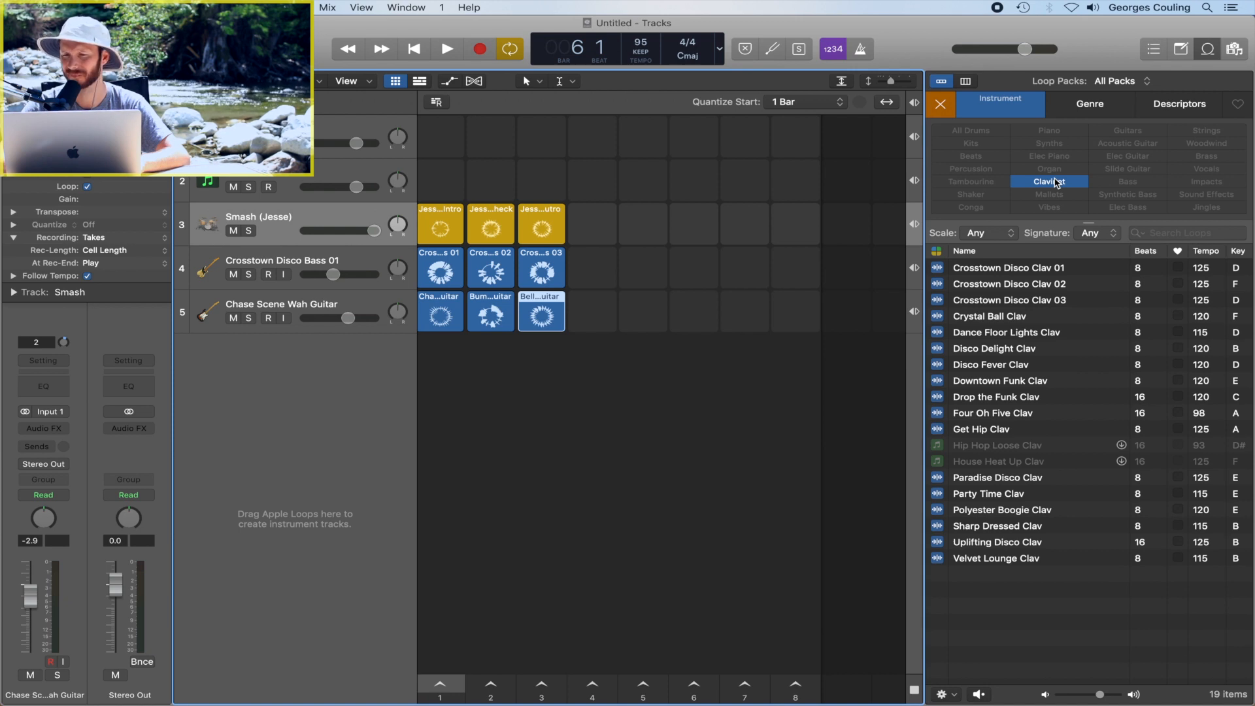
left_click(937, 353)
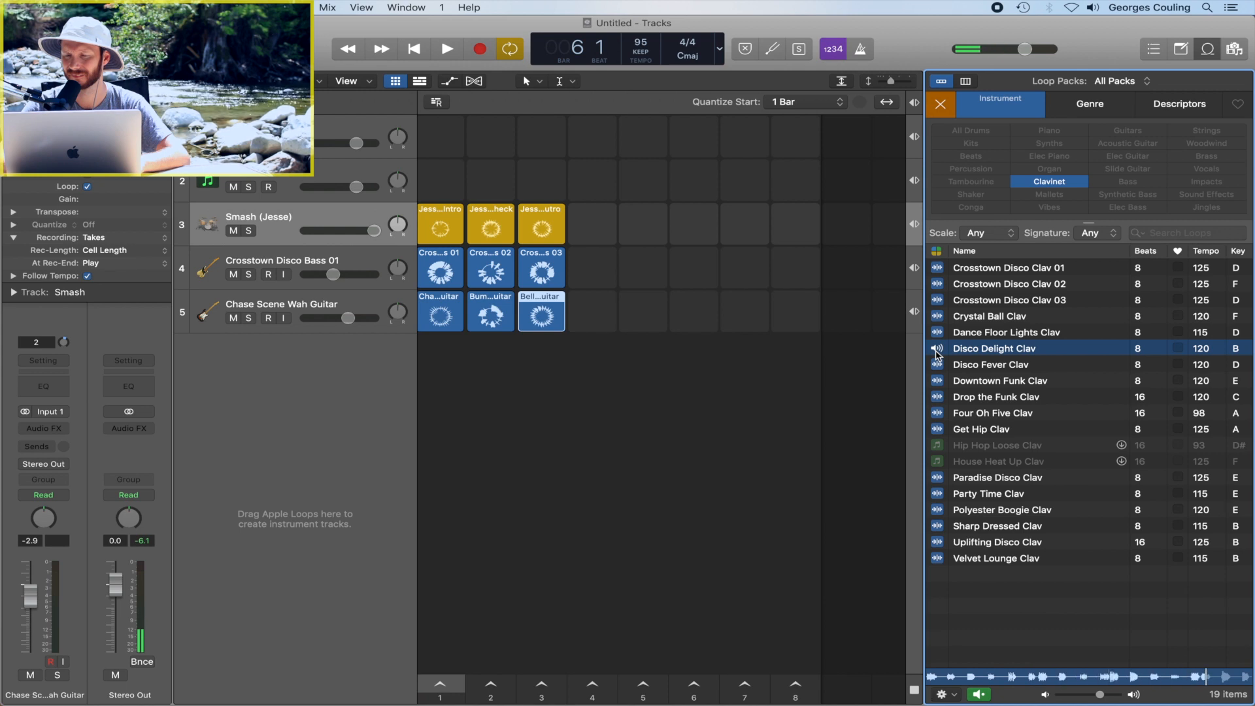
left_click(937, 354)
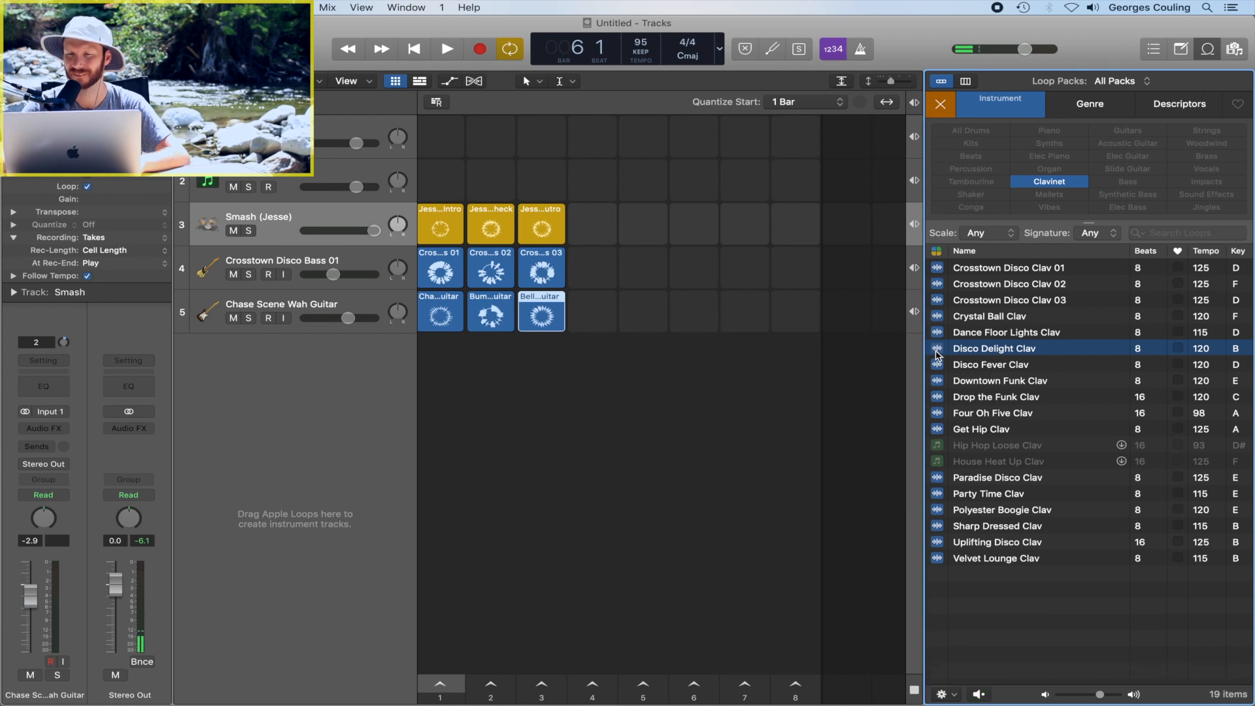
- Place Disco Delight Clav in scene 2 of a new track, play scene 2, and stop playback
left_click_drag(937, 353, 499, 390)
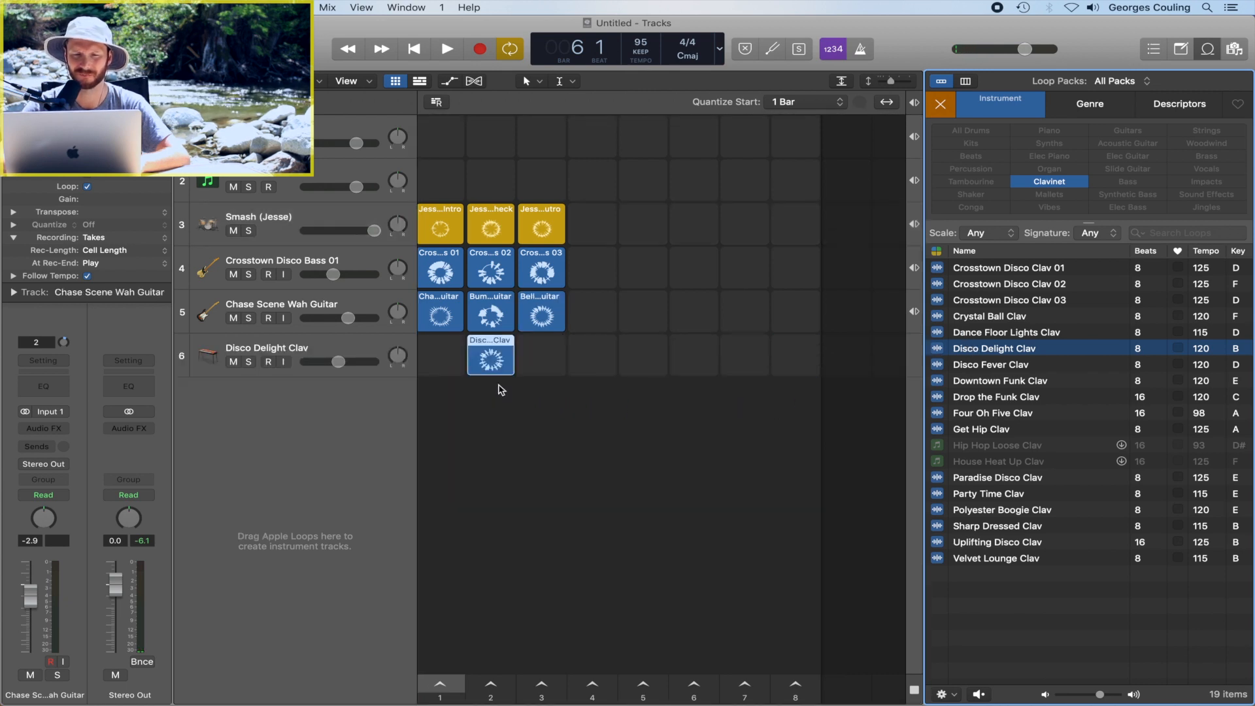
left_click(486, 685)
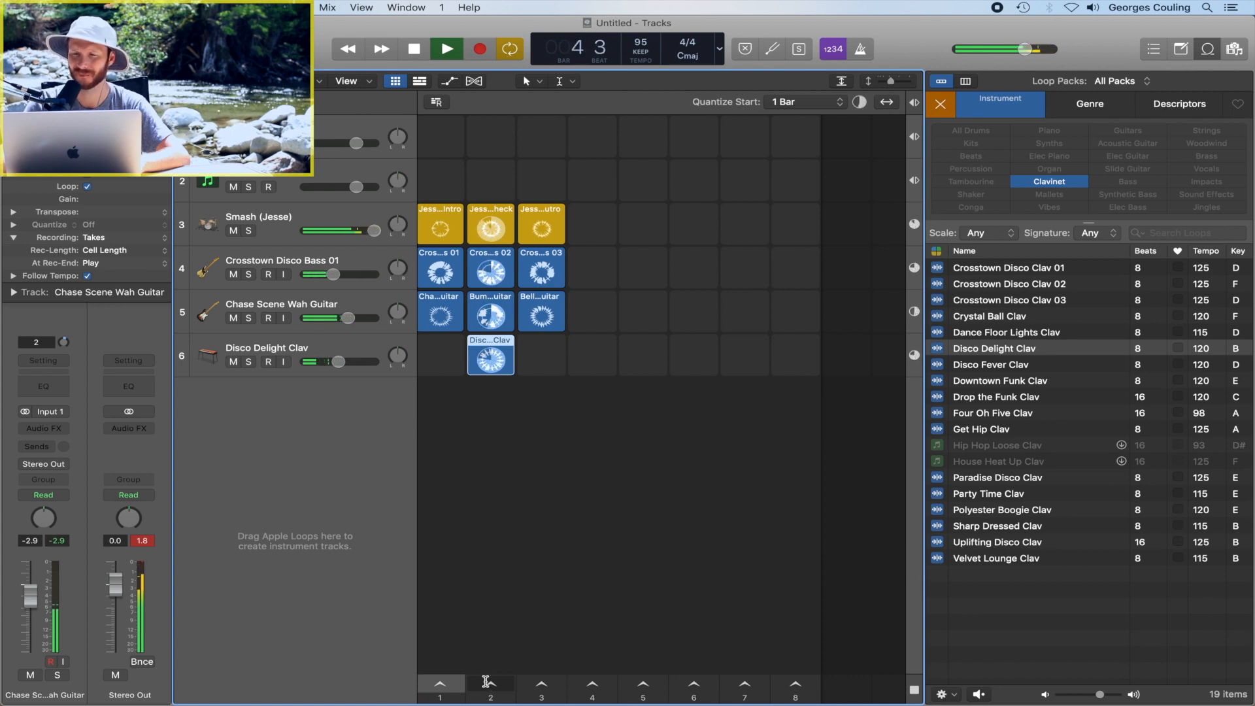
left_click(486, 683)
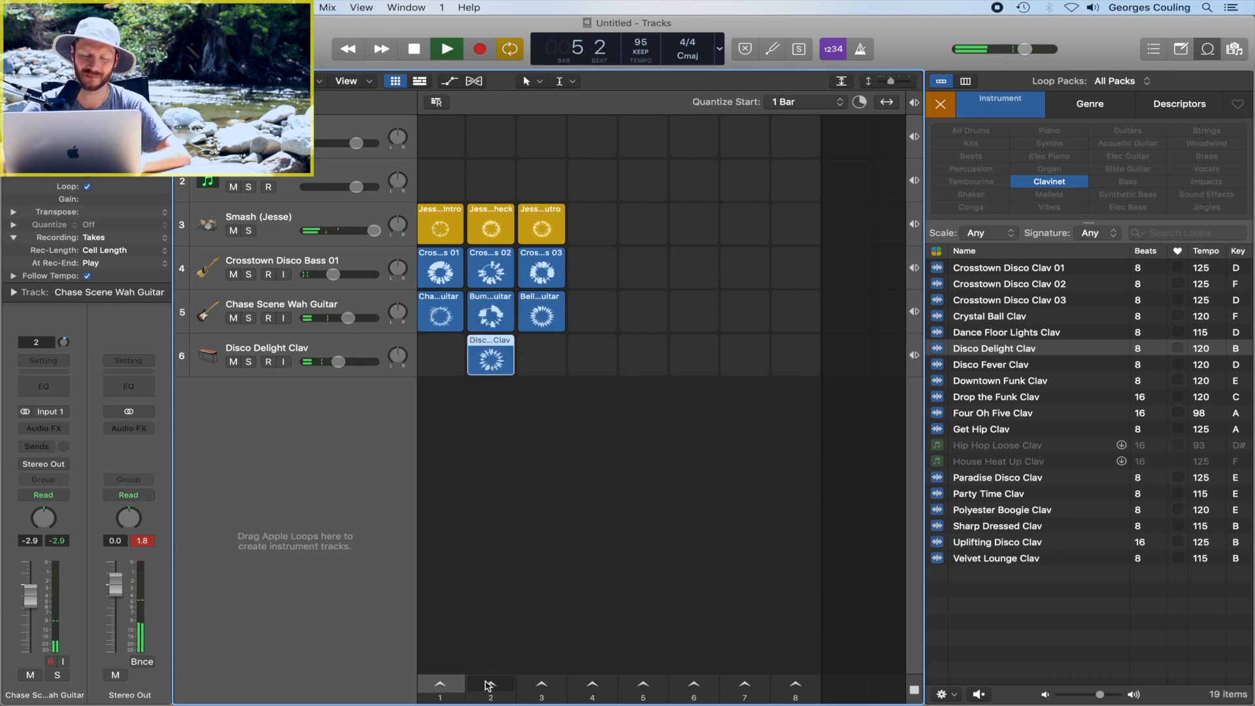
key("space")
- Copy the Bell Bottom Guitar and Chase Scene Wah Guitar cells into scene 2 on two new tracks, playing scene 2 between the copies
left_click(303, 302)
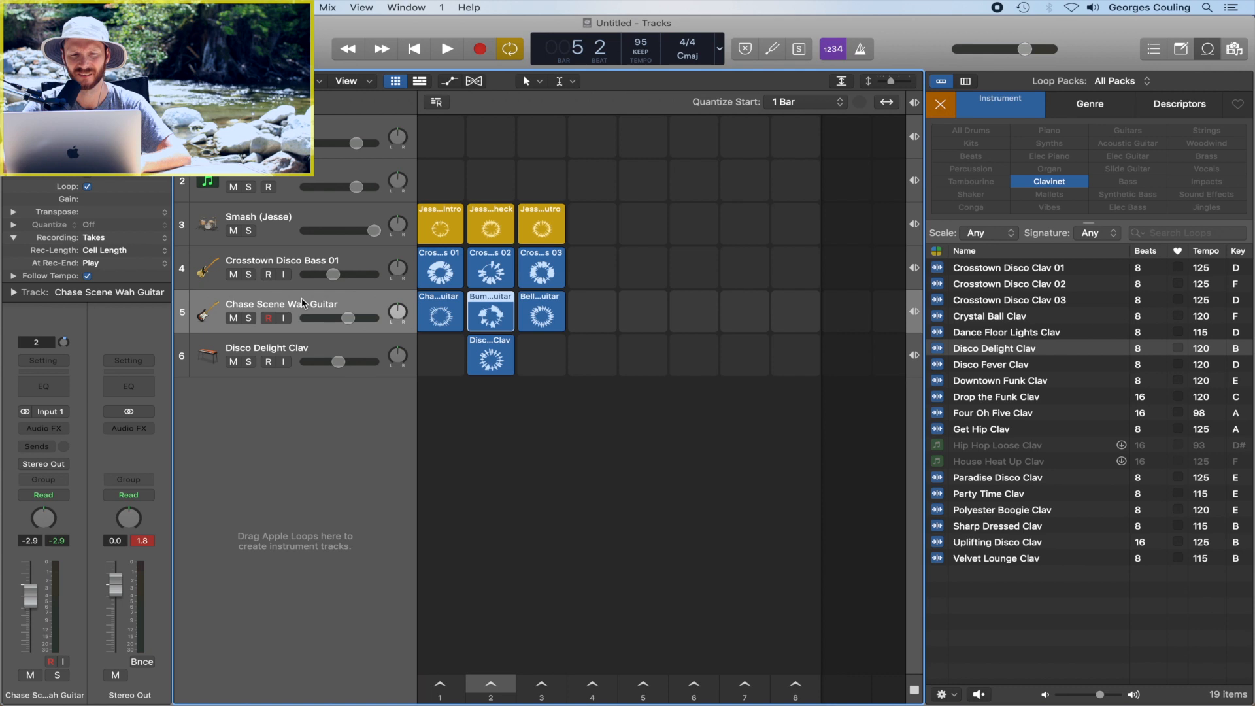
left_click(554, 303)
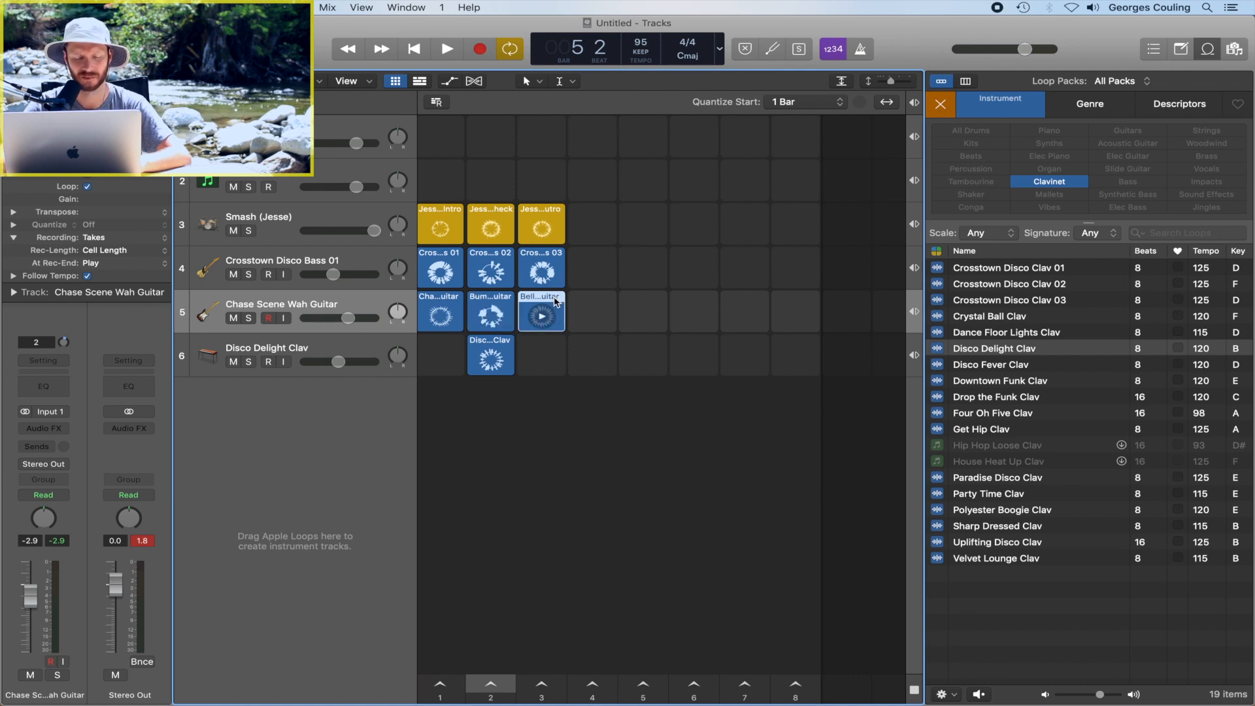
left_click_drag(555, 302, 498, 404)
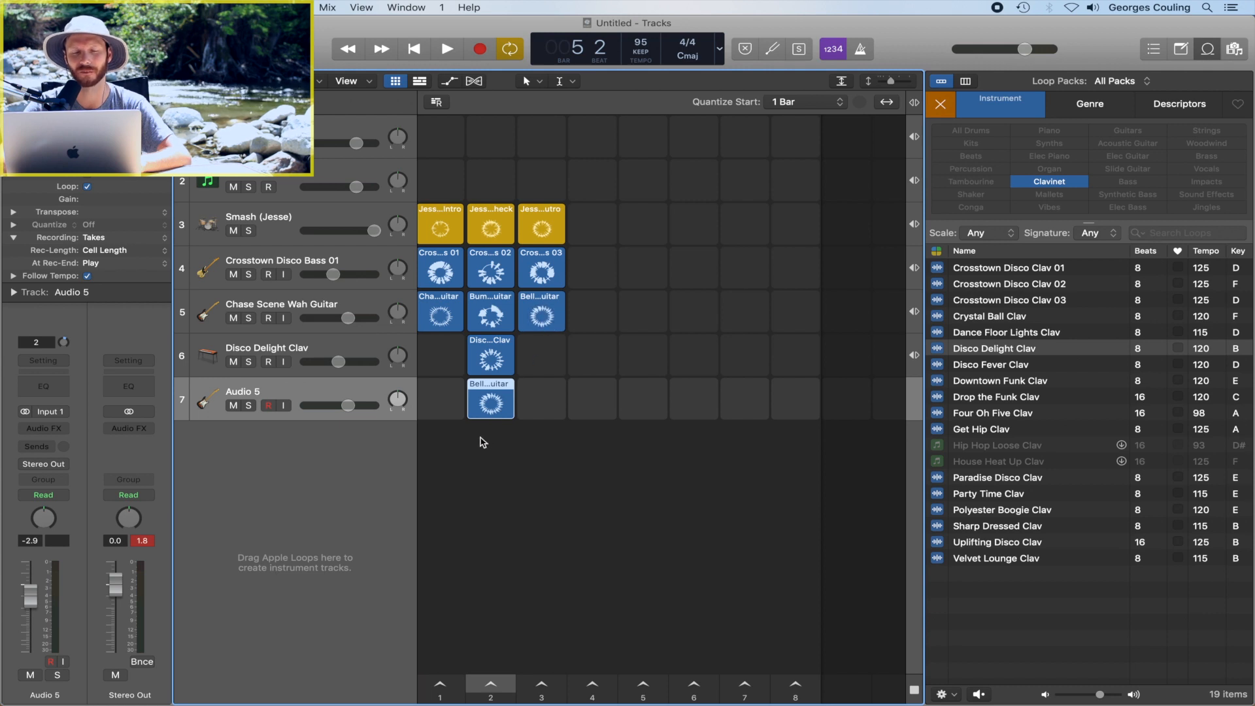
left_click(489, 686)
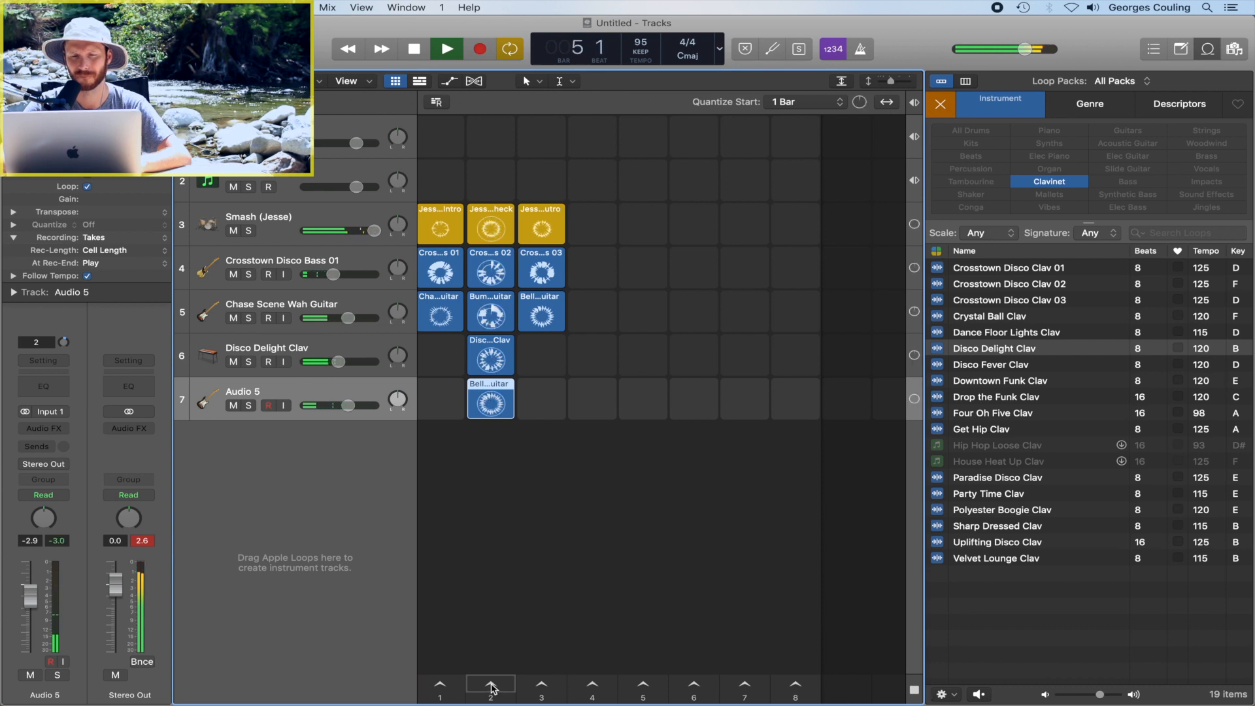
left_click(489, 686)
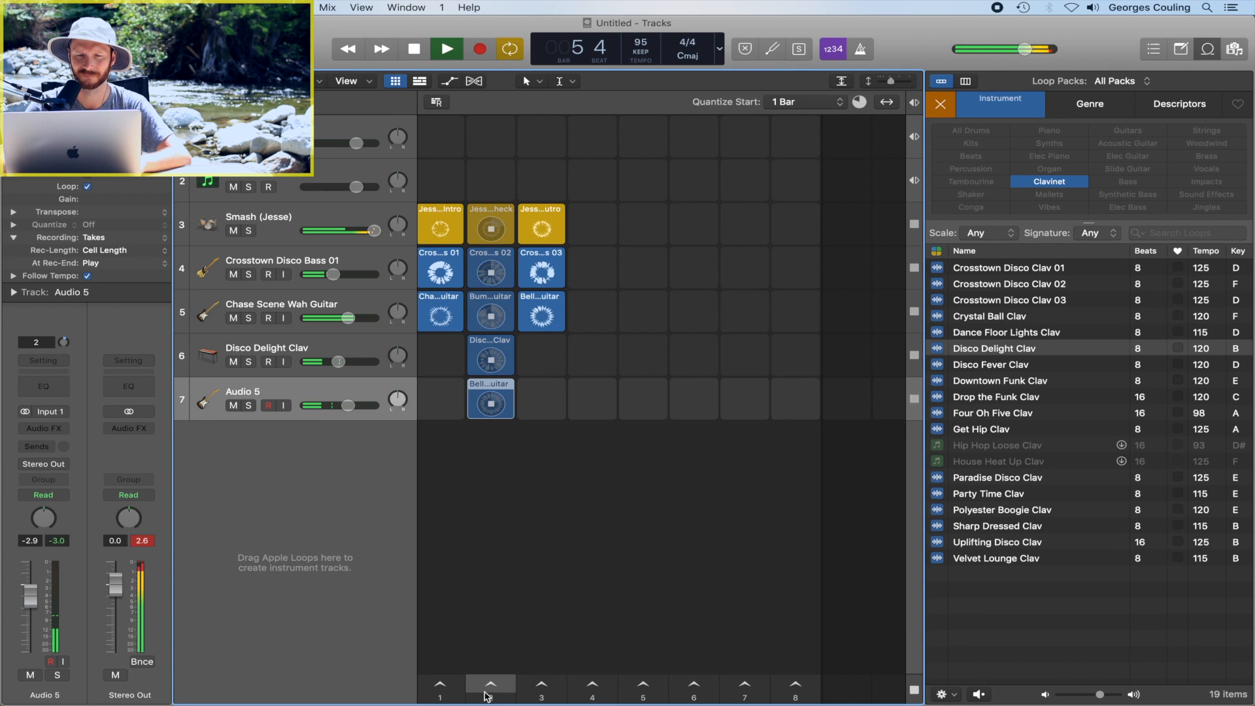
left_click(454, 300)
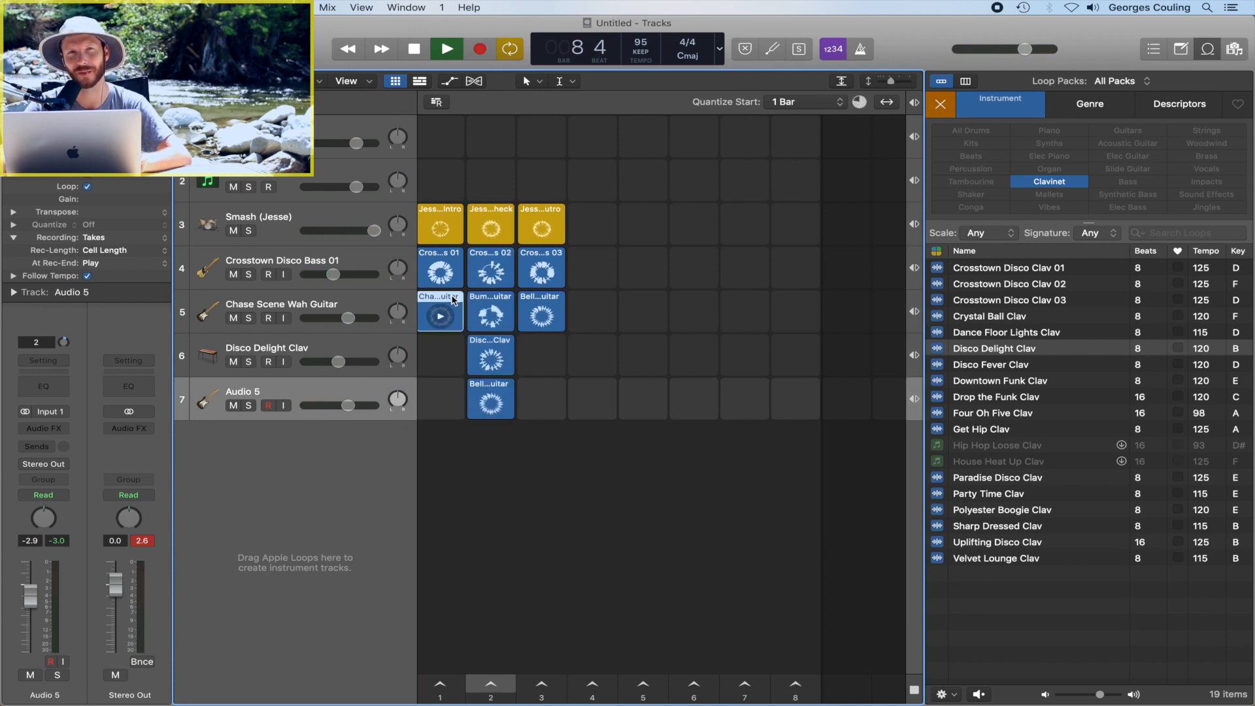
left_click_drag(454, 300, 500, 436)
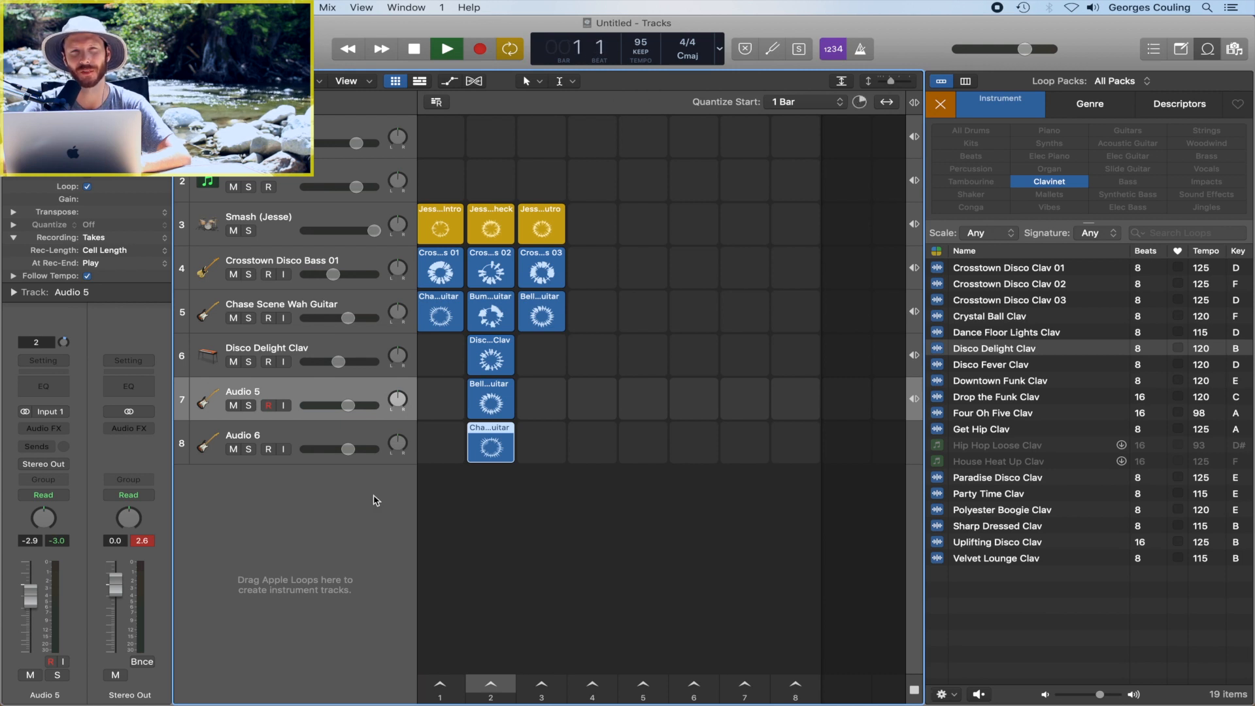
- Start the bass, drum intro and Chase Scene Wah Guitar cells of scene 1 one after another, and switch to scene 2
left_click(440, 272)
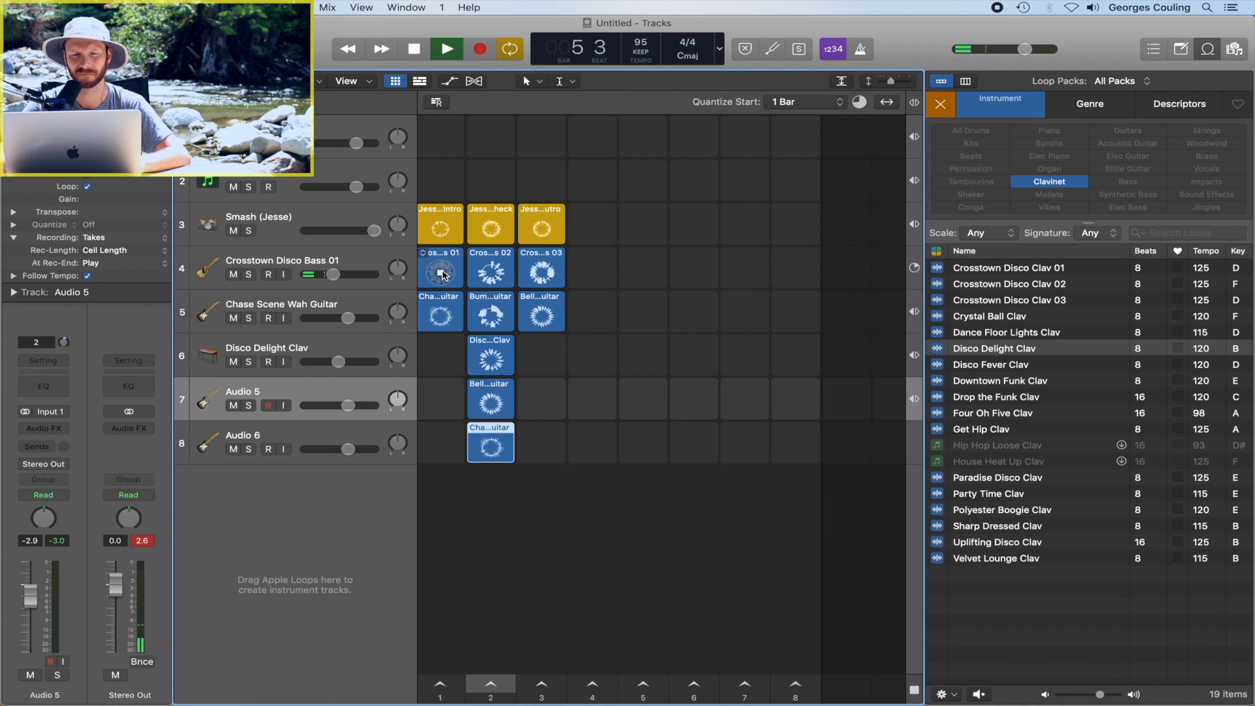
left_click(443, 229)
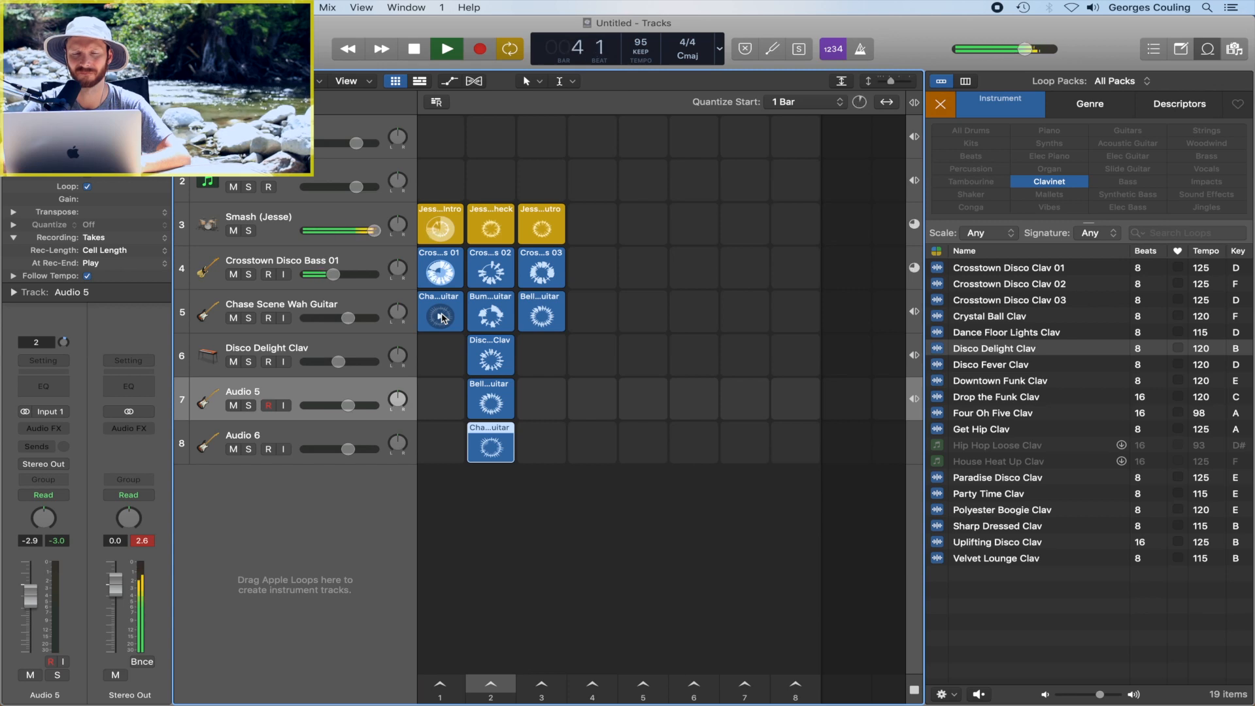
left_click(440, 317)
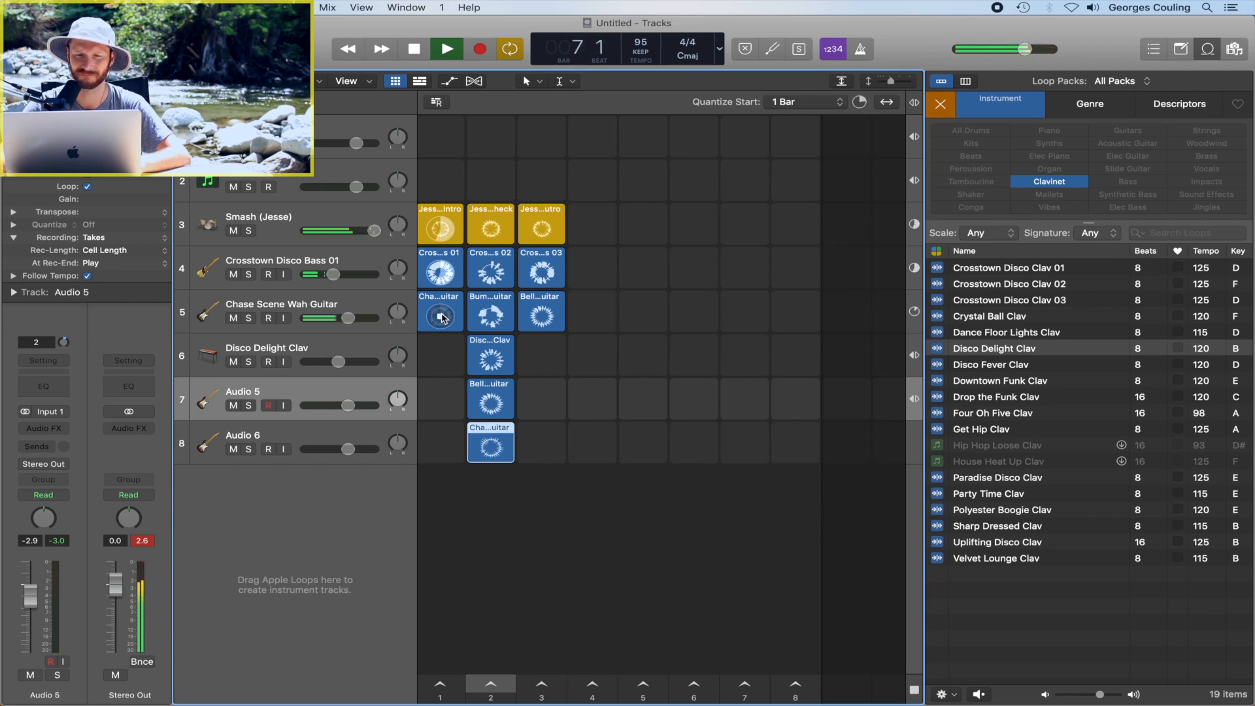
left_click(499, 690)
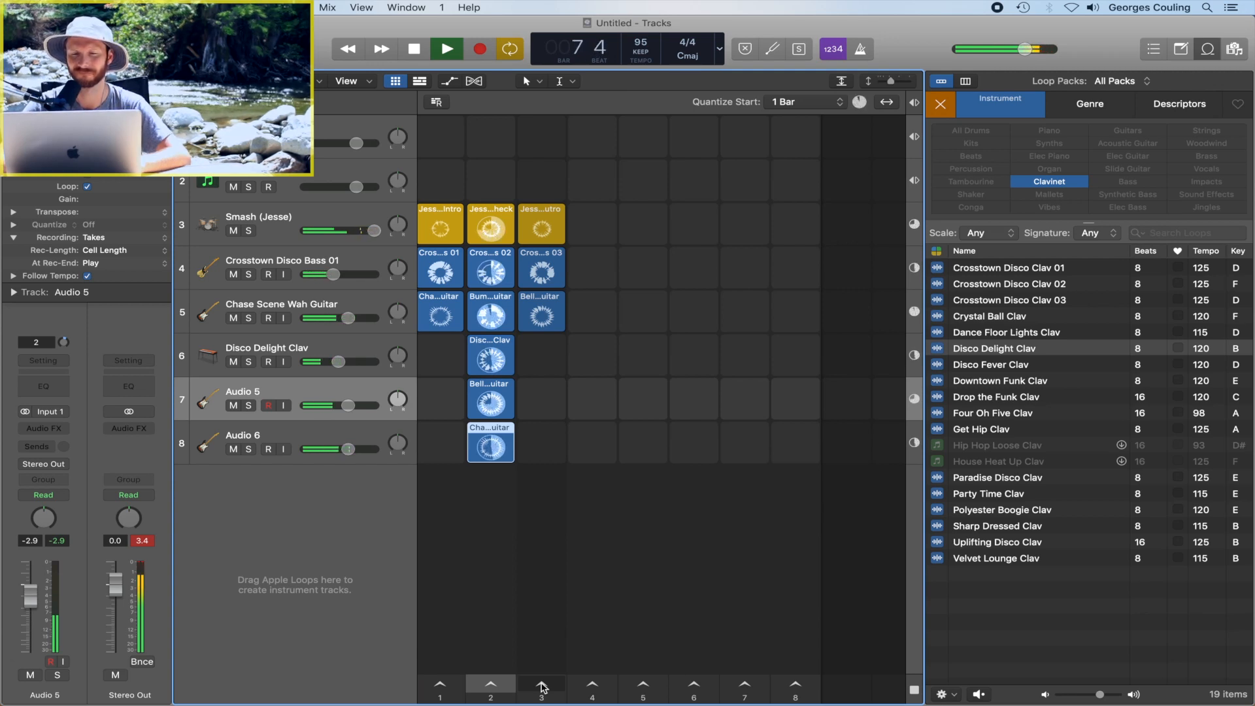
- Switch playback to scene 3, and stop its Bell Bottom Guitar, Crosstown Disco Bass 03 and drum outro cells to end the performance
left_click(542, 685)
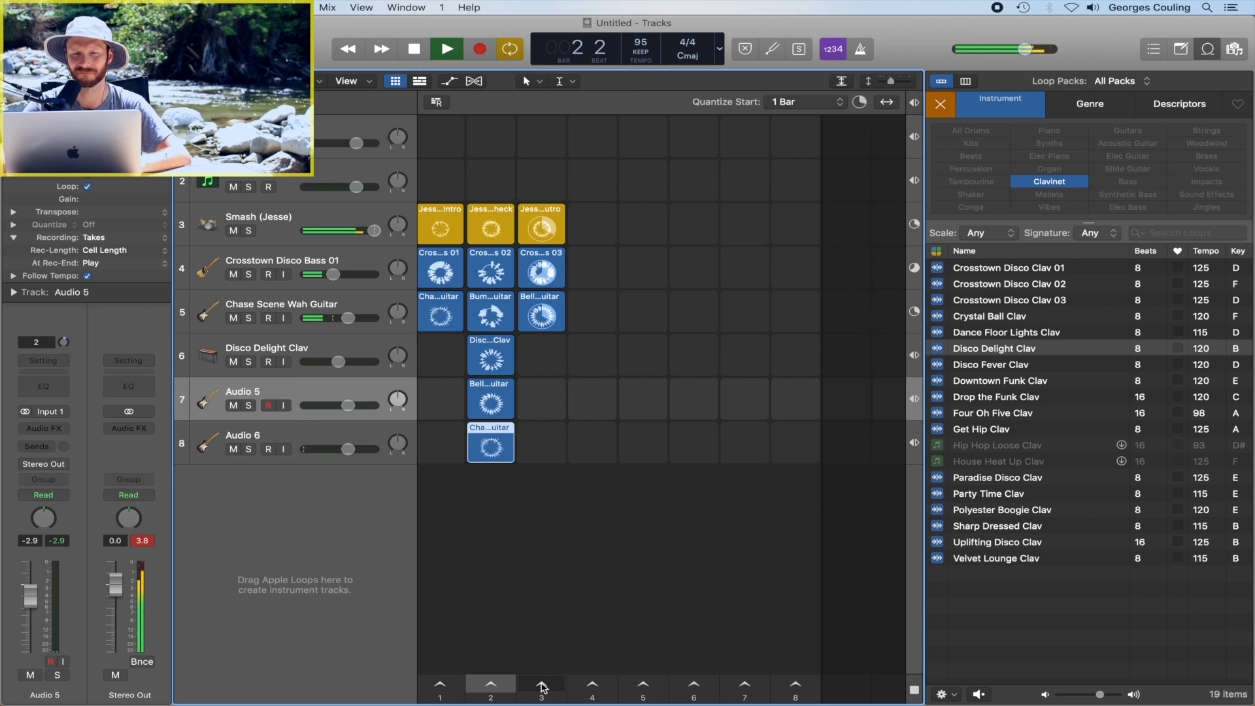
left_click(554, 320)
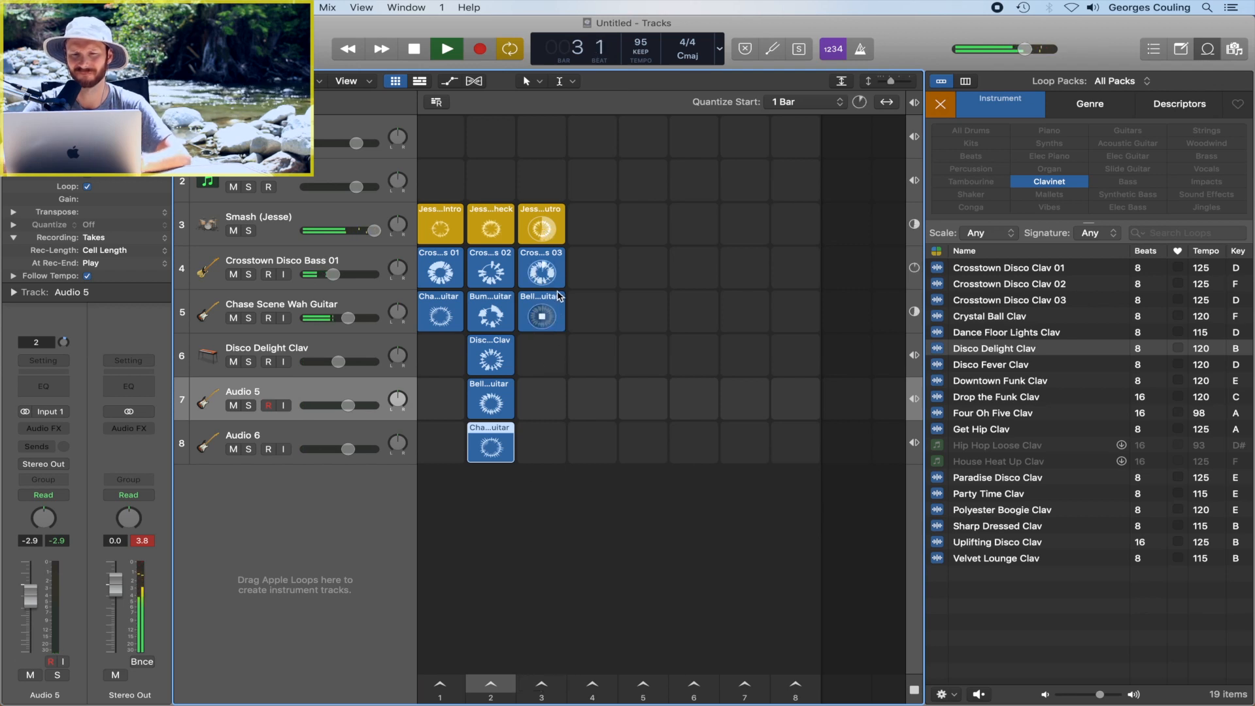
left_click(559, 296)
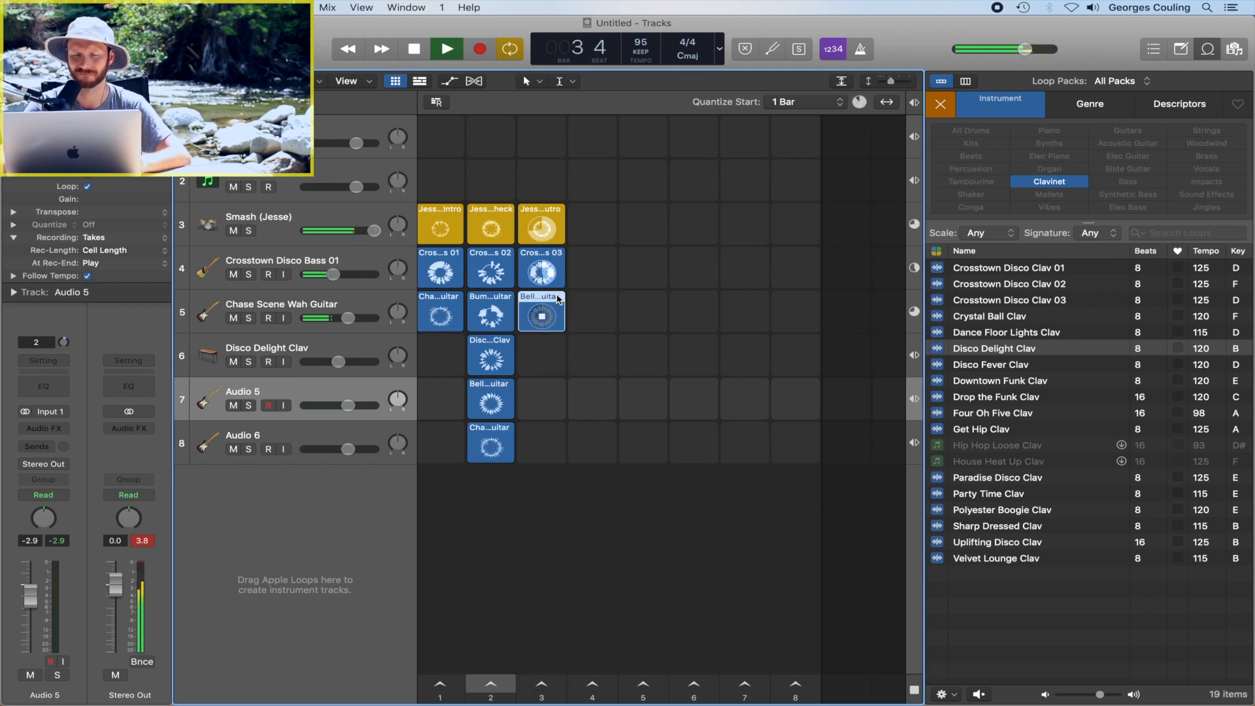
left_click(557, 256)
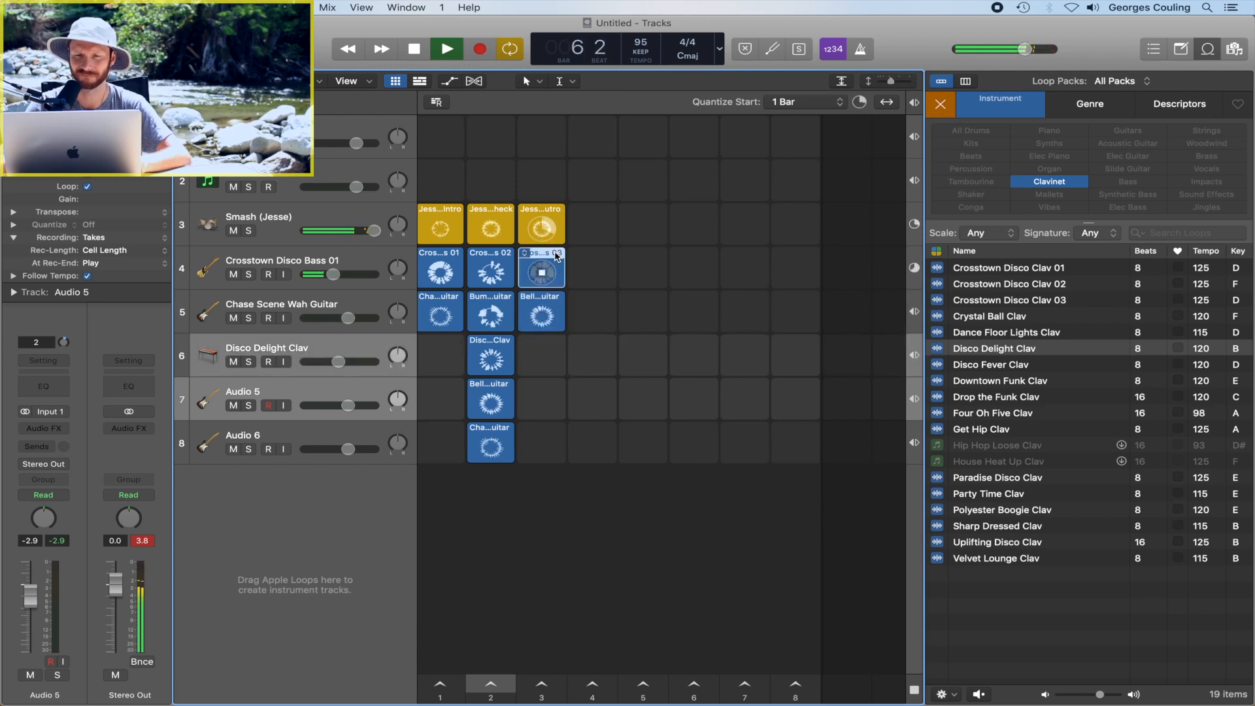
key("Down")
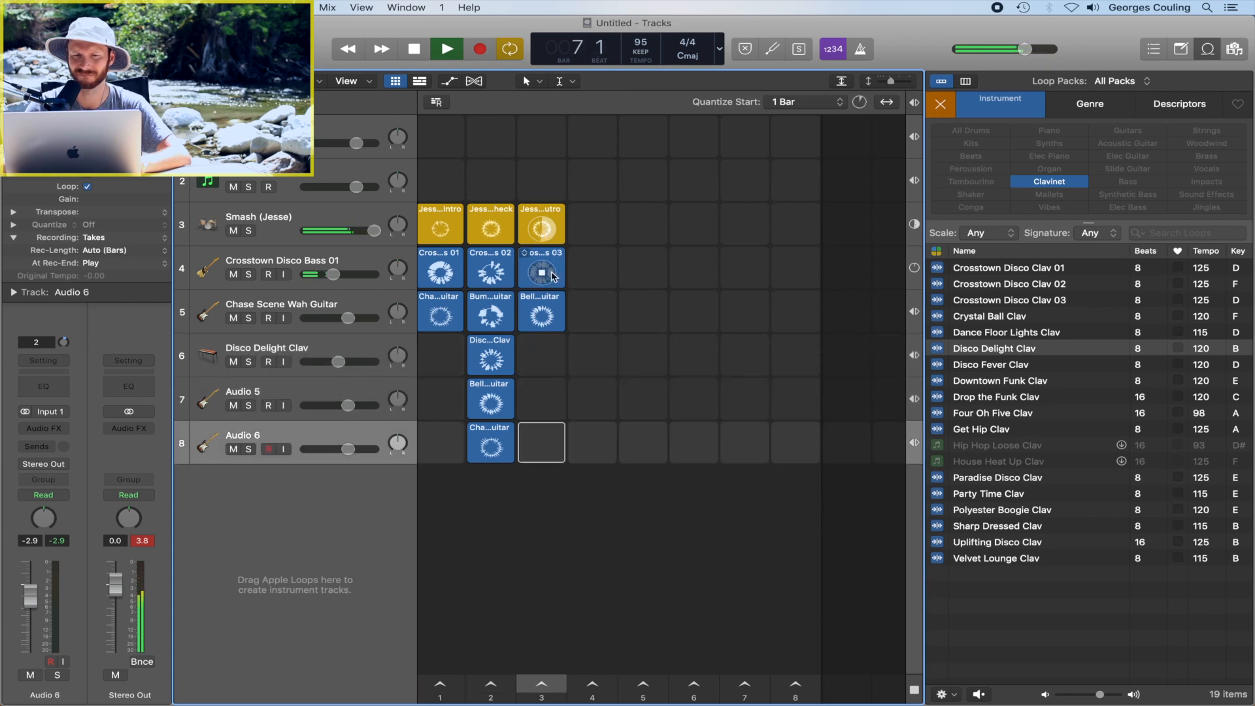
left_click(557, 221)
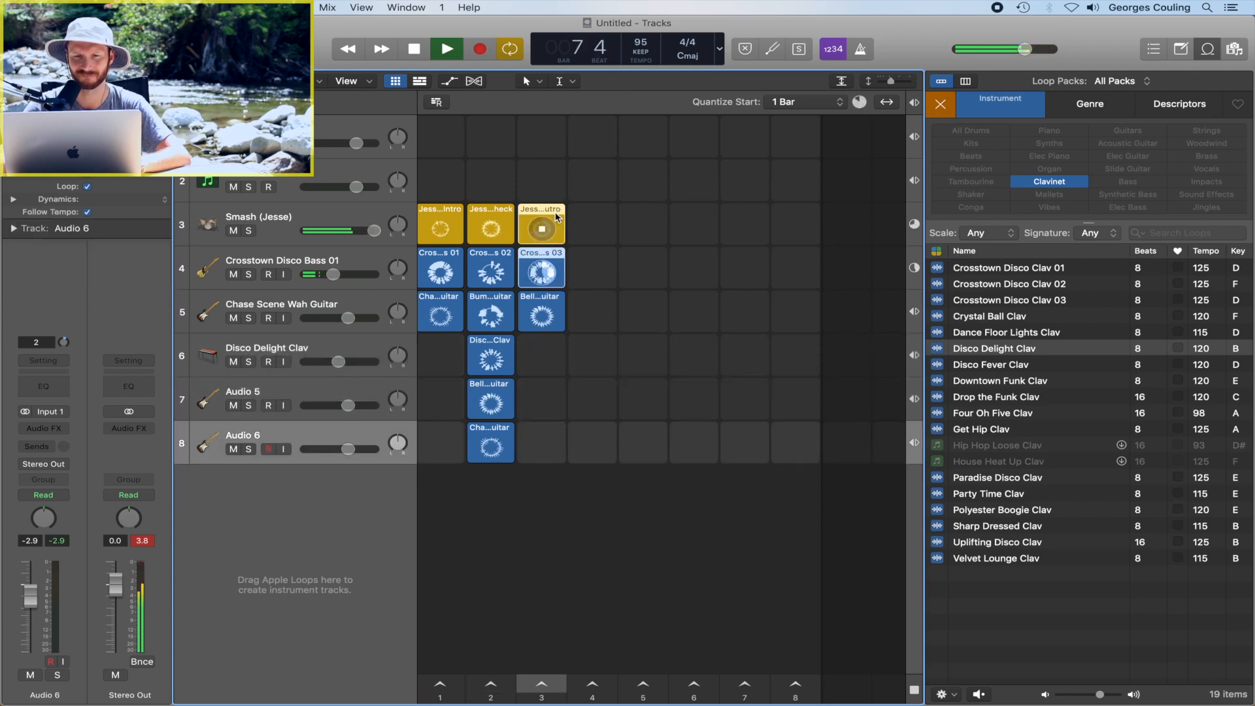
key("Return")
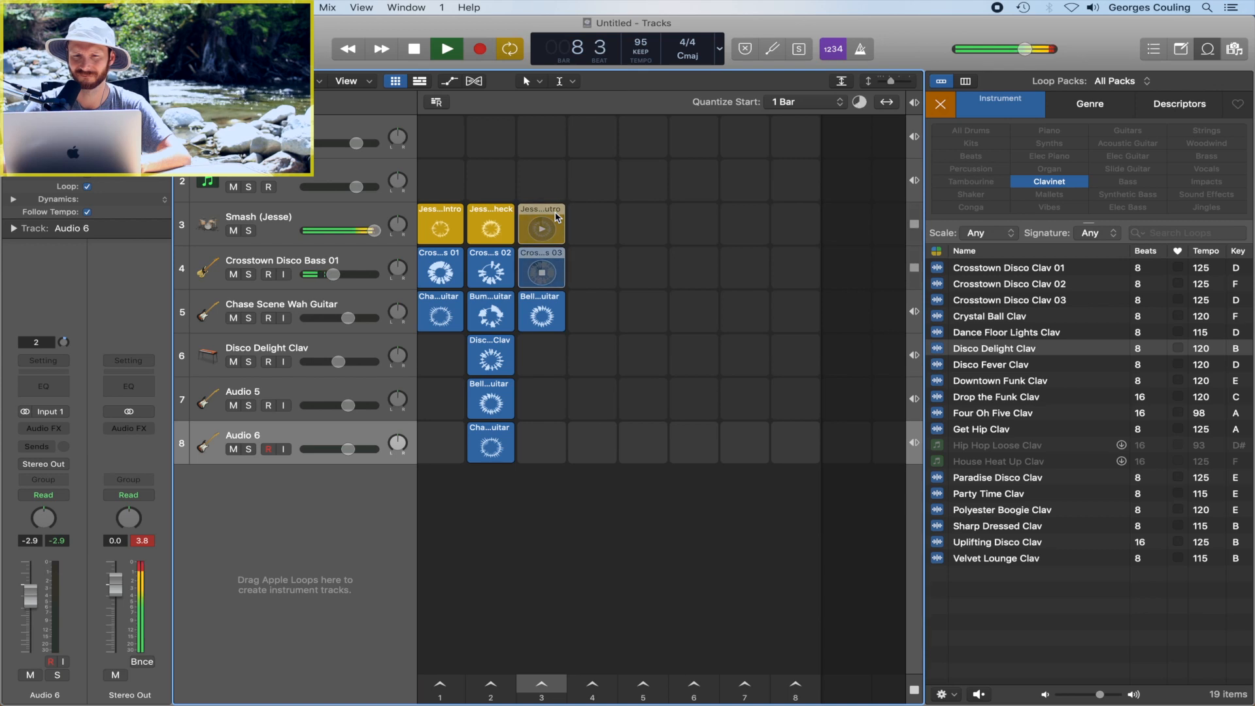